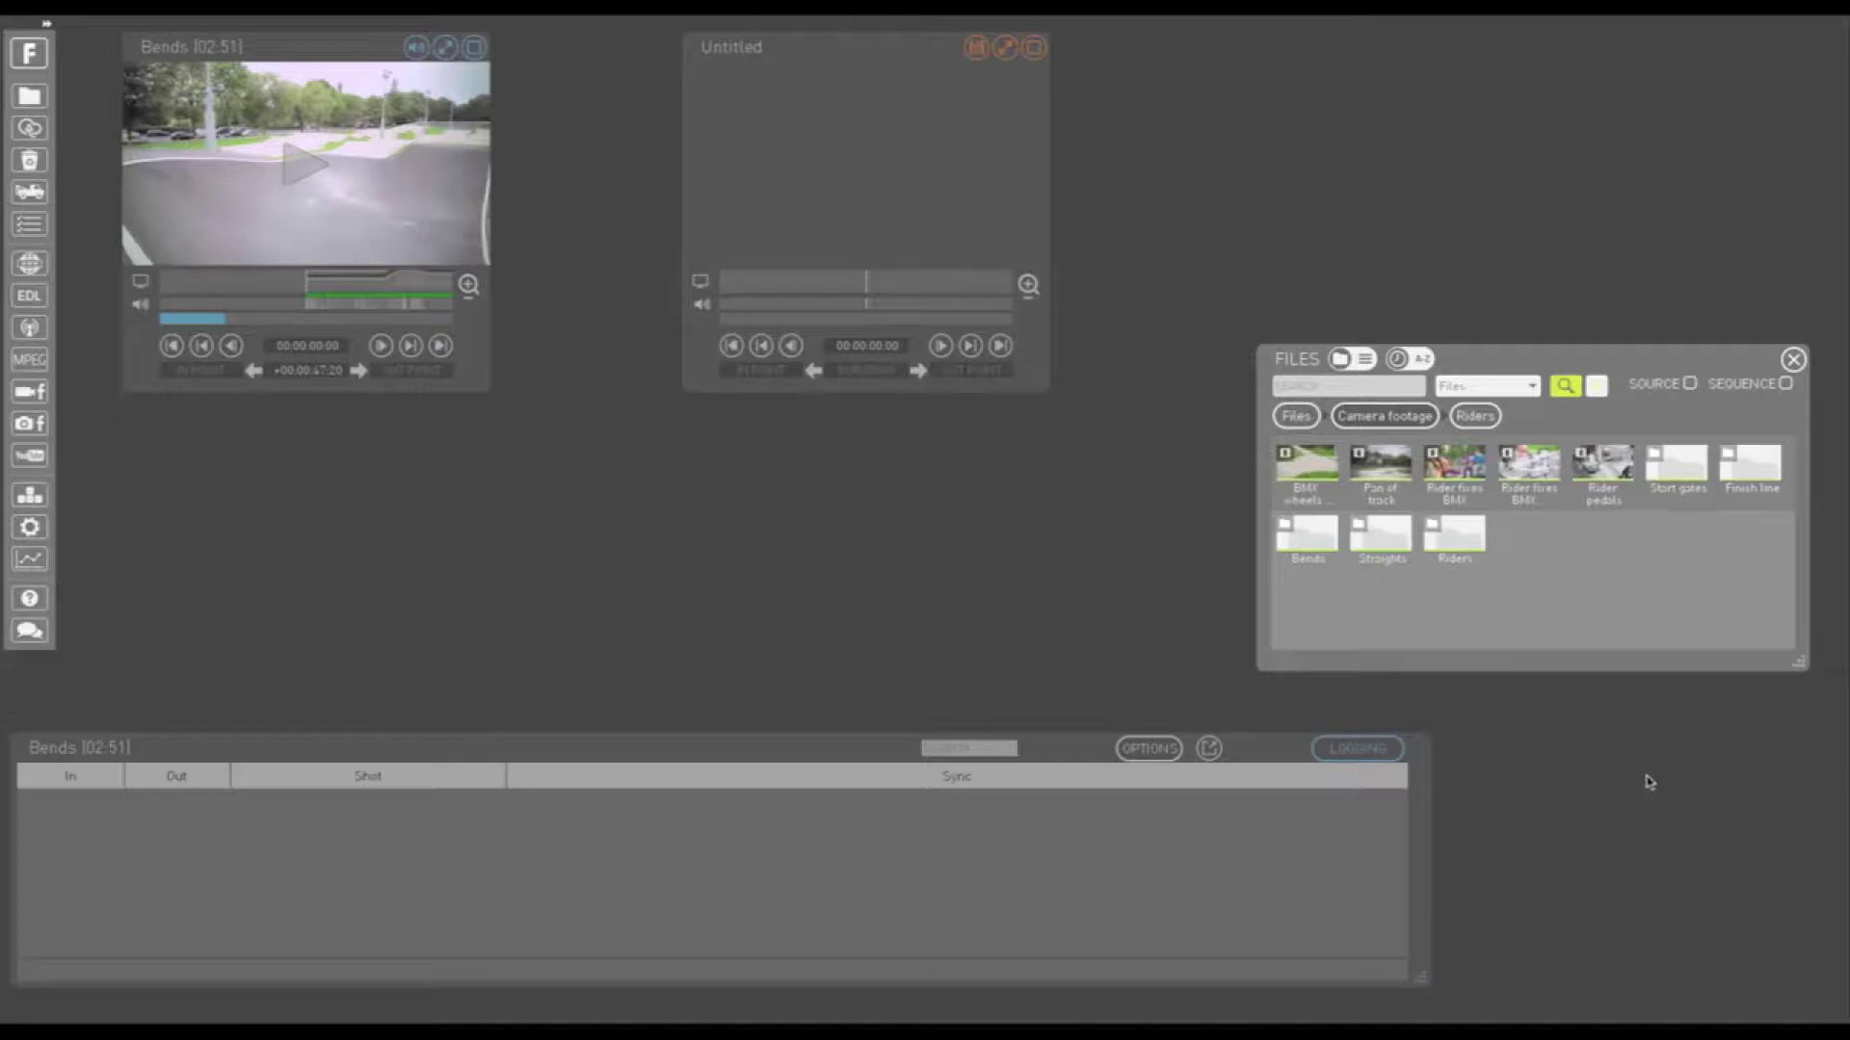
Step: Arrange the workspace: move the Files window up, enlarge both video viewers and place the Bends logging window directly beneath them
left_click_drag(1547, 366, 1567, 66)
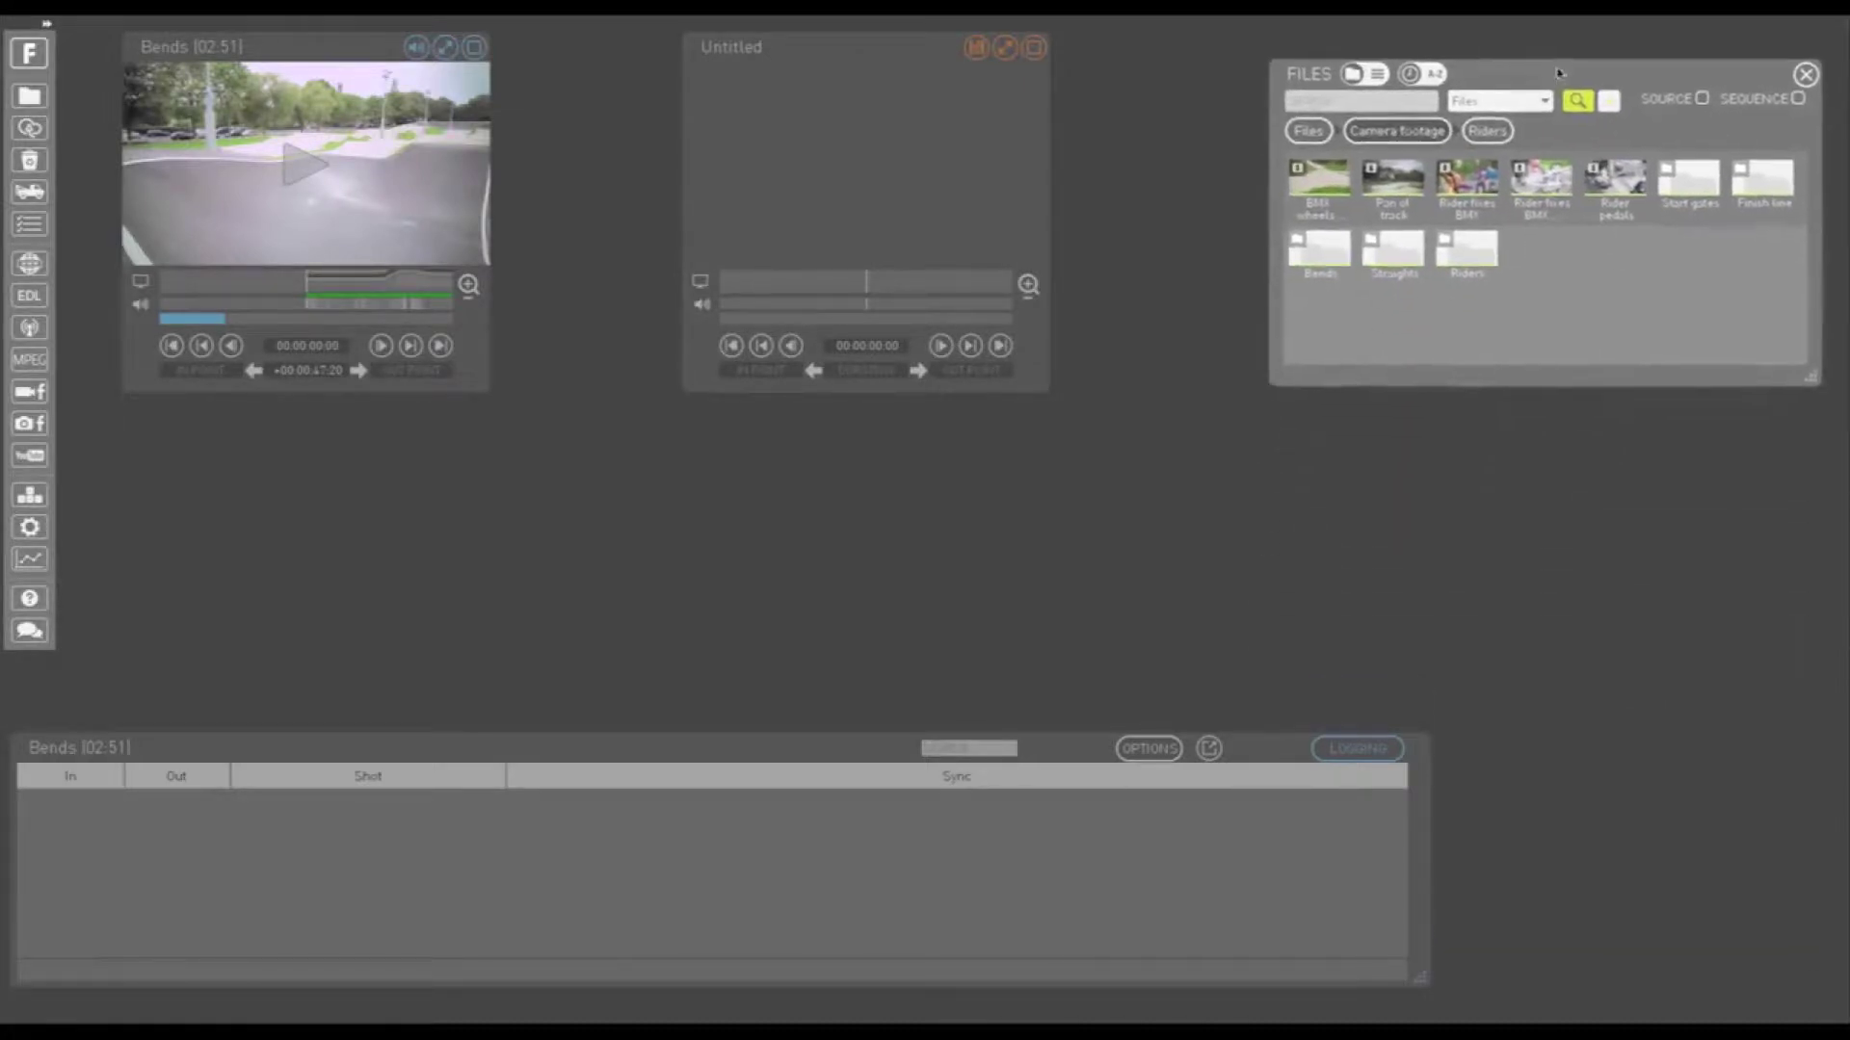
left_click(1003, 56)
left_click(449, 49)
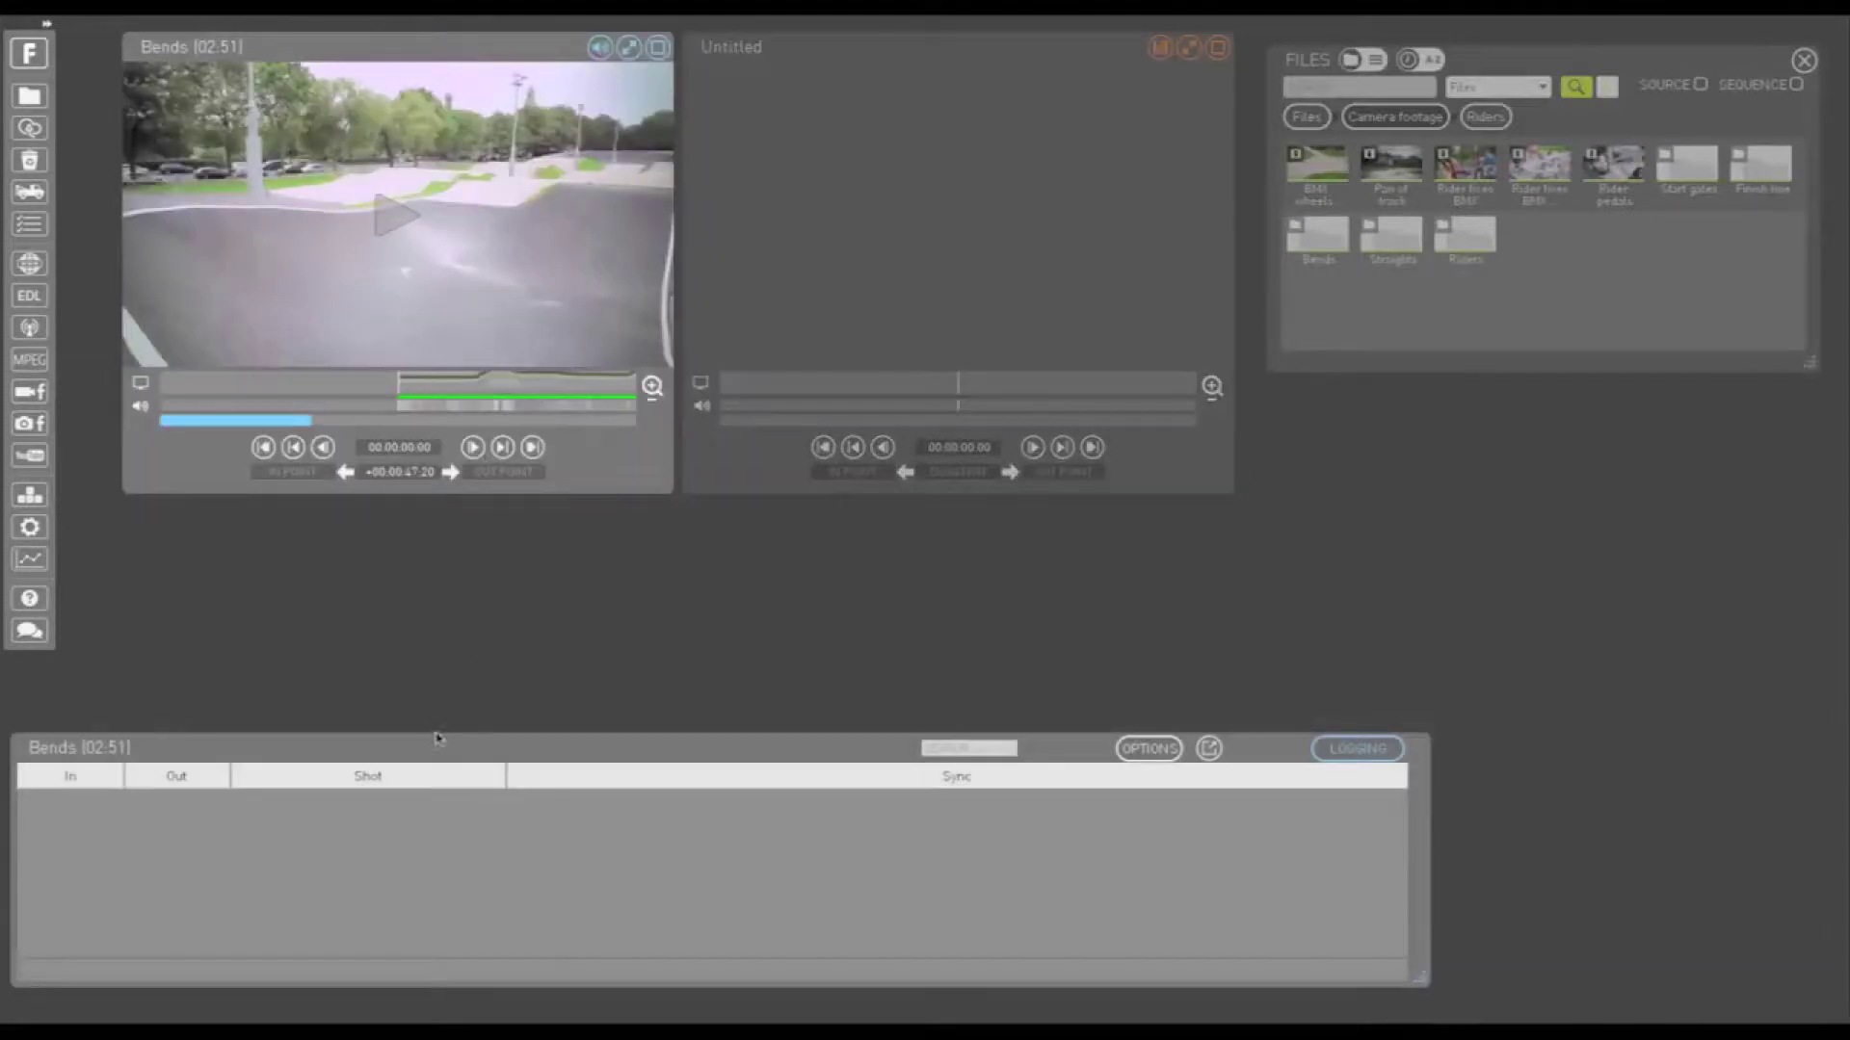
left_click_drag(420, 754, 531, 542)
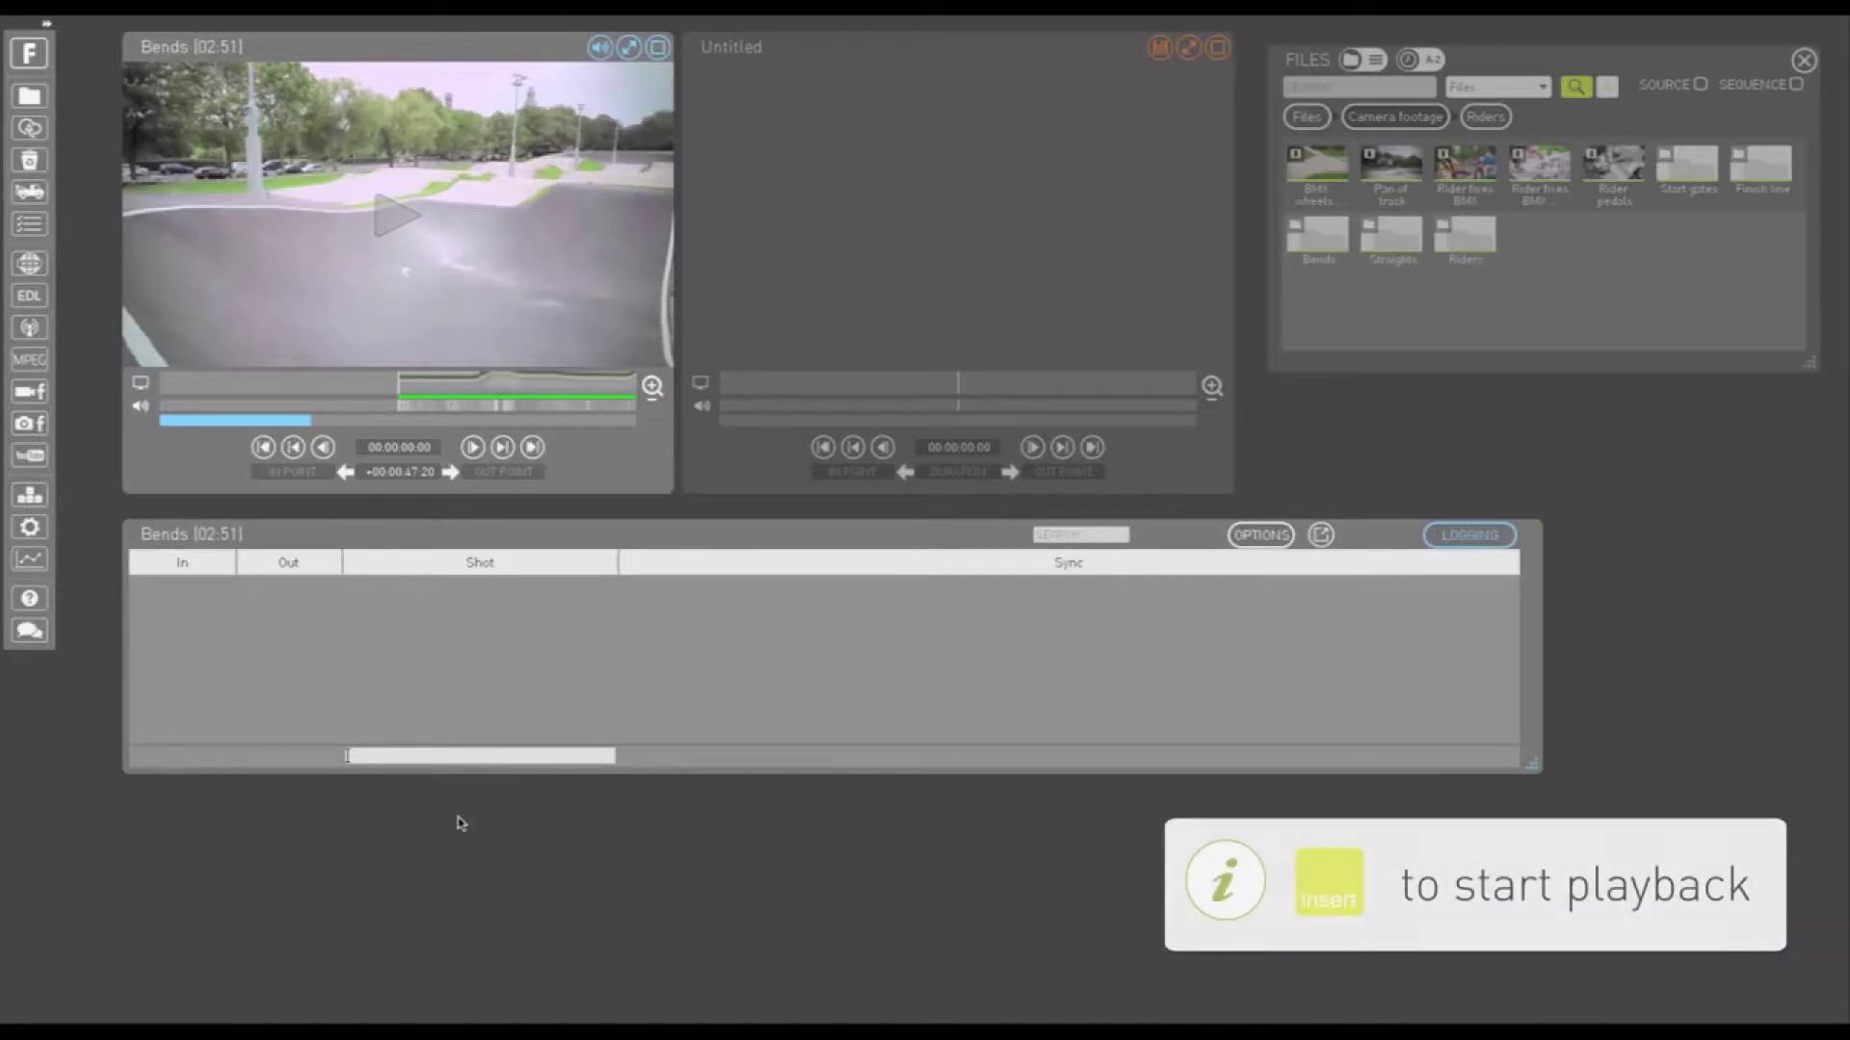
Step: Start playback of the Bends clip and add the log entry "this is the first log" while it plays
key("Insert")
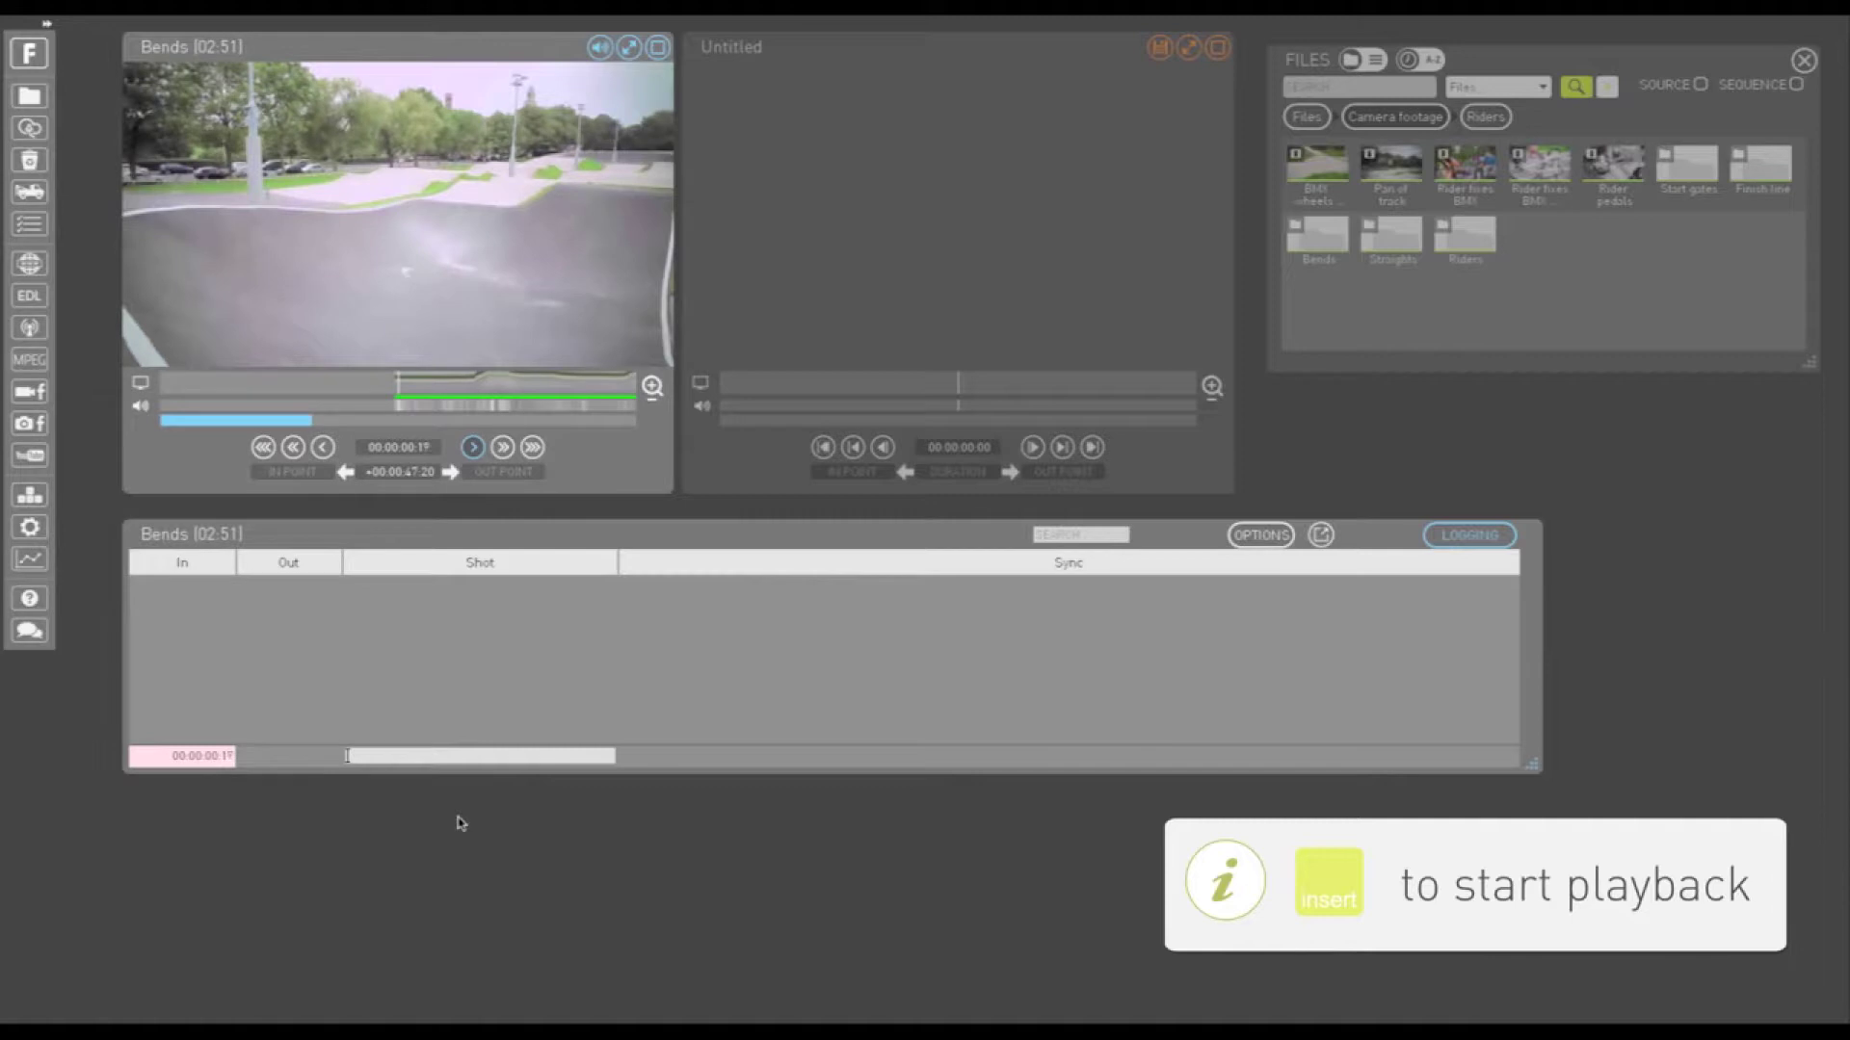
type("this is")
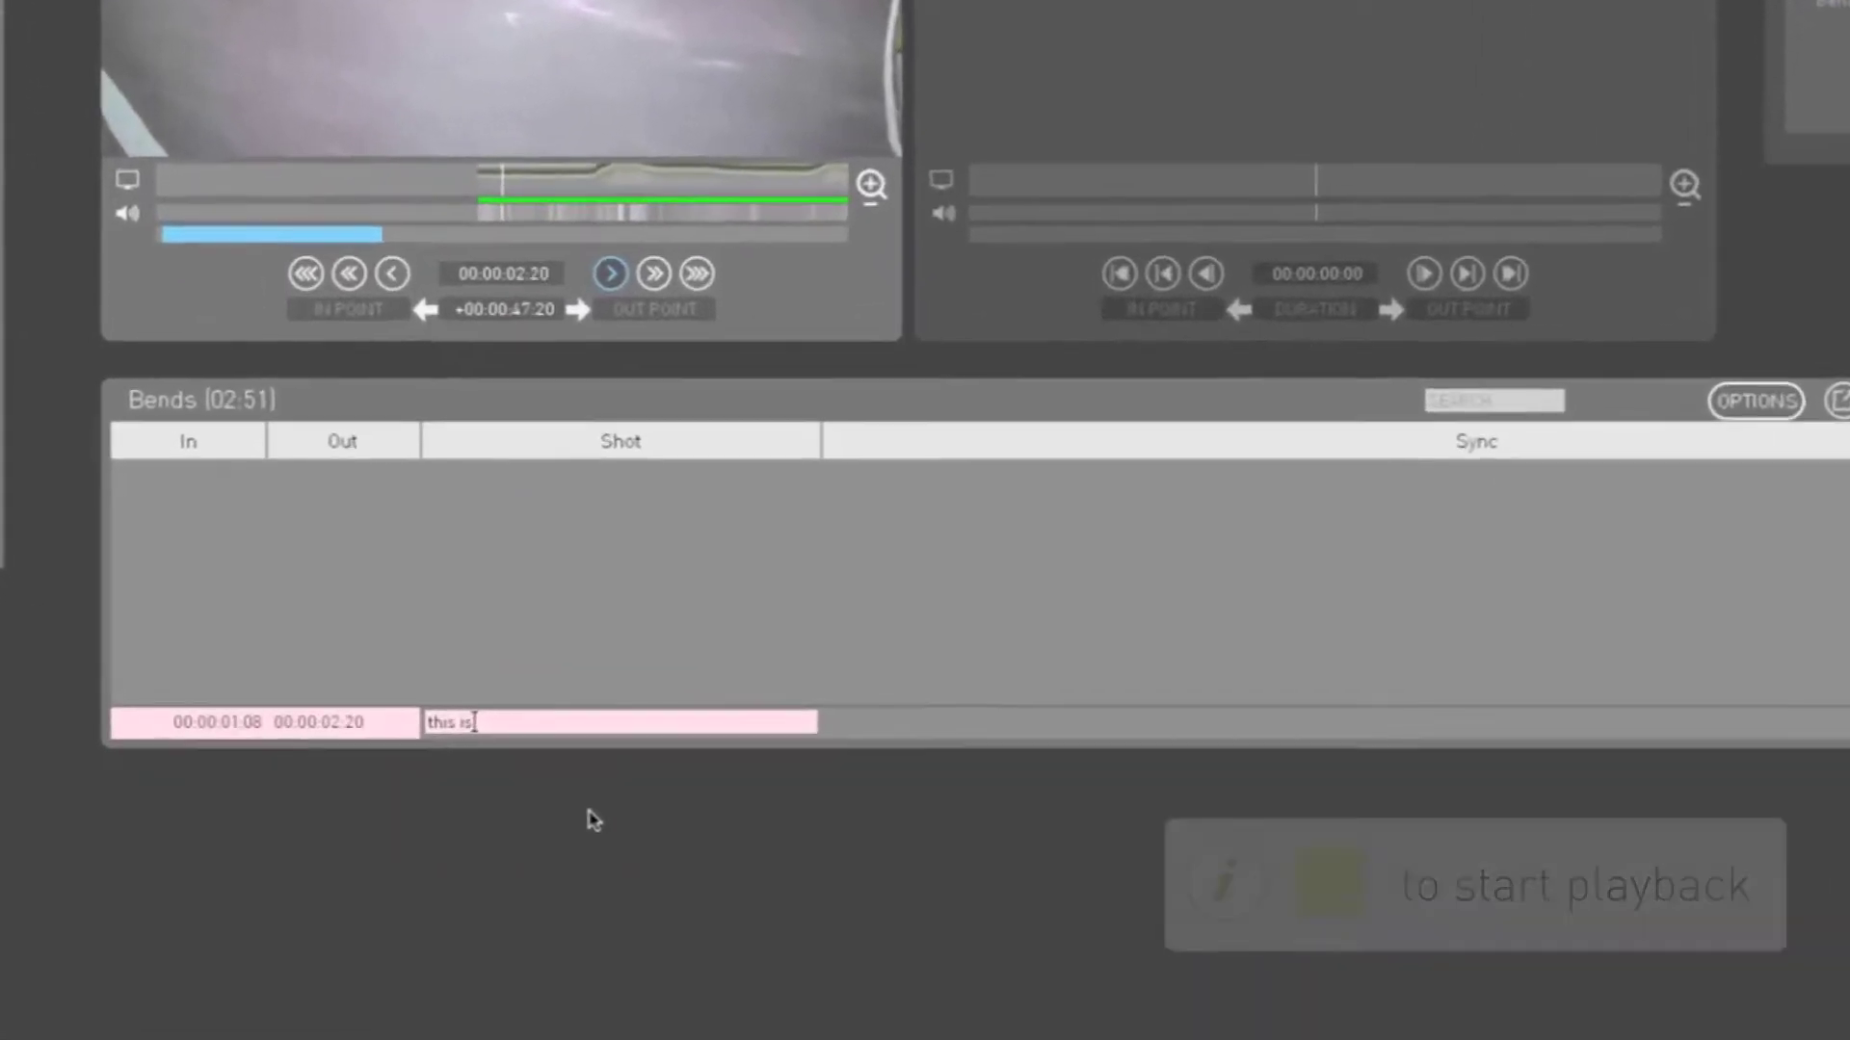
type(" the first lo")
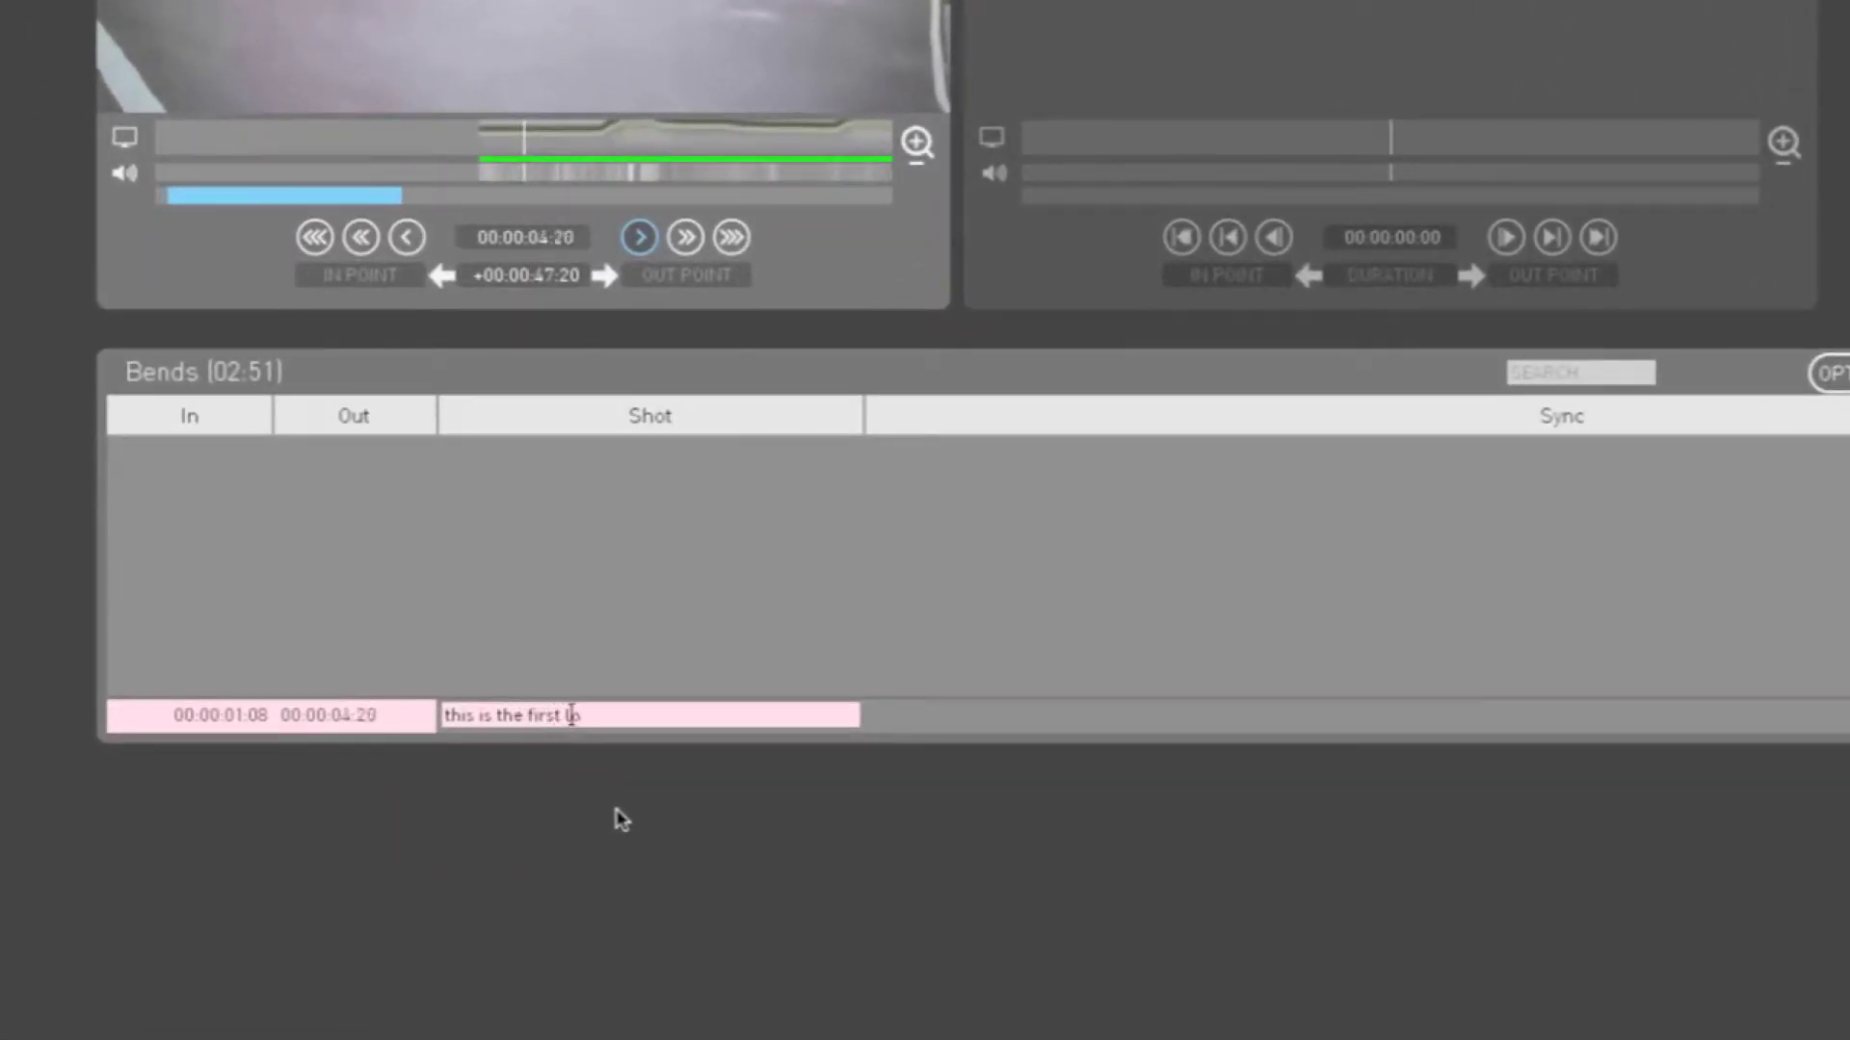
type("g")
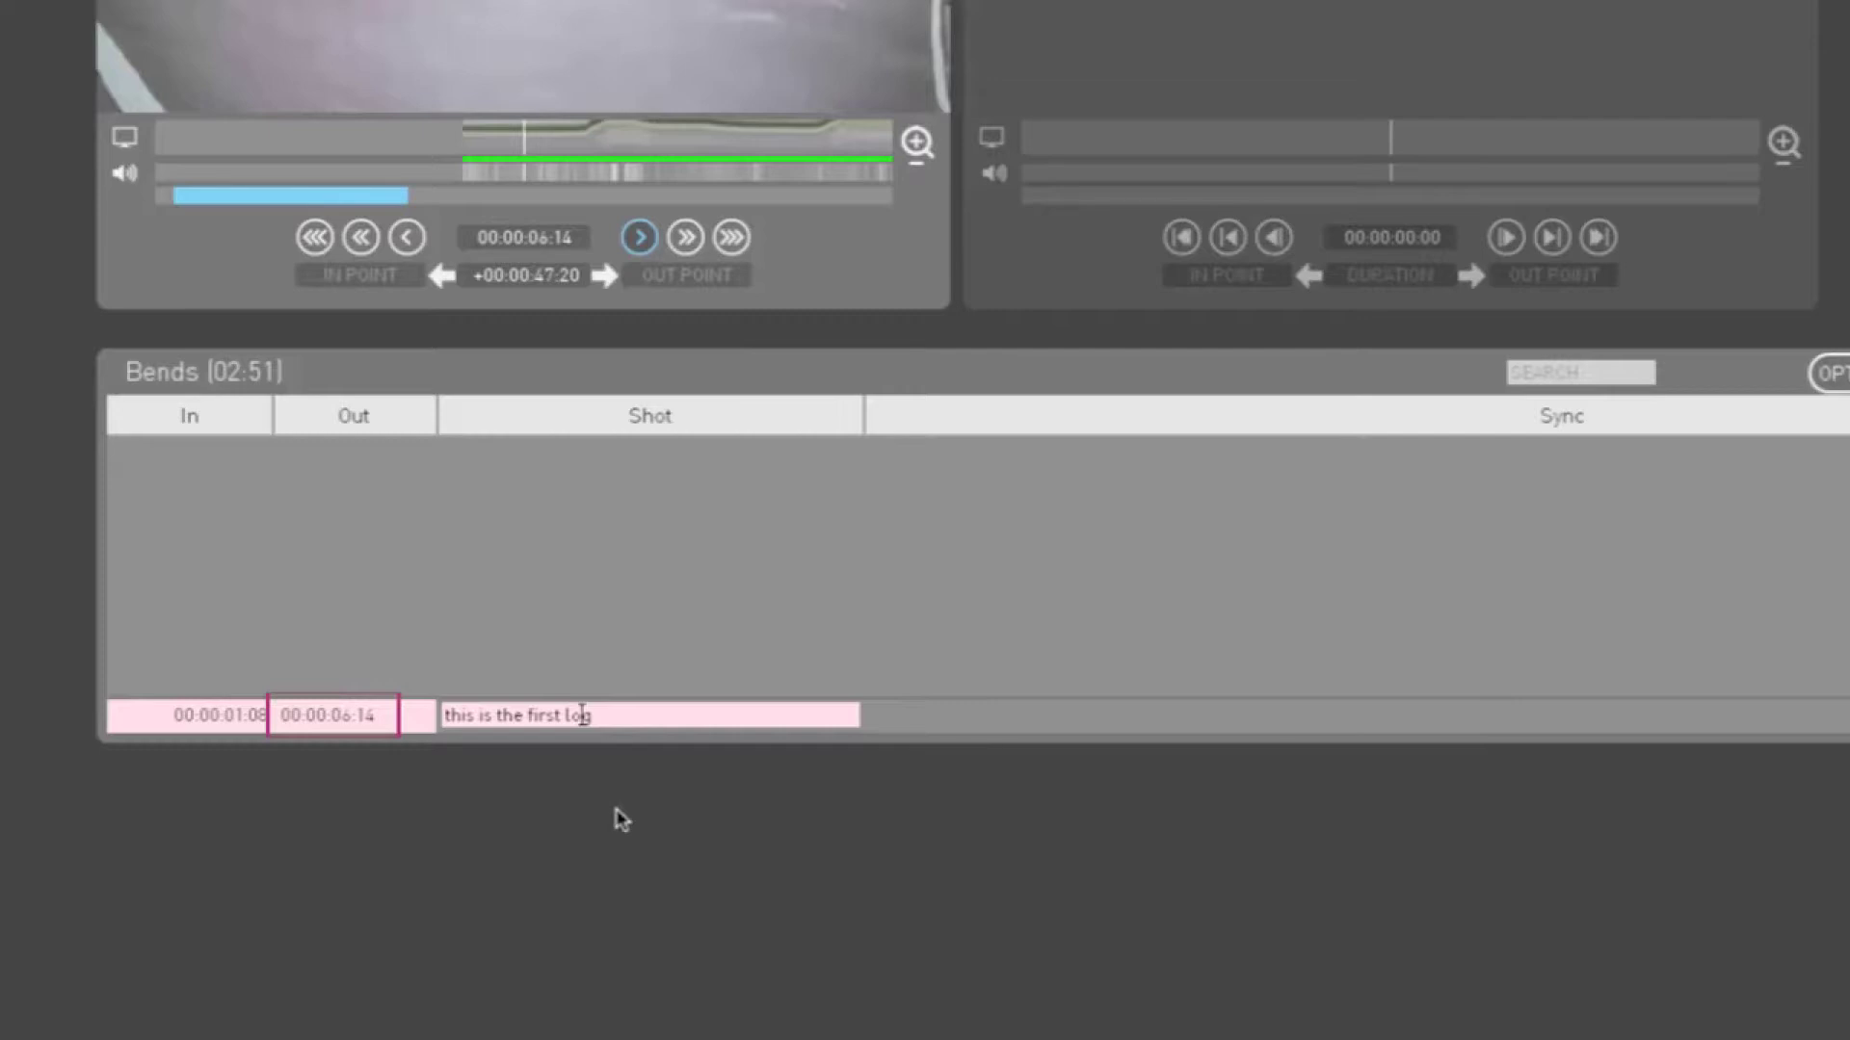
key("Return")
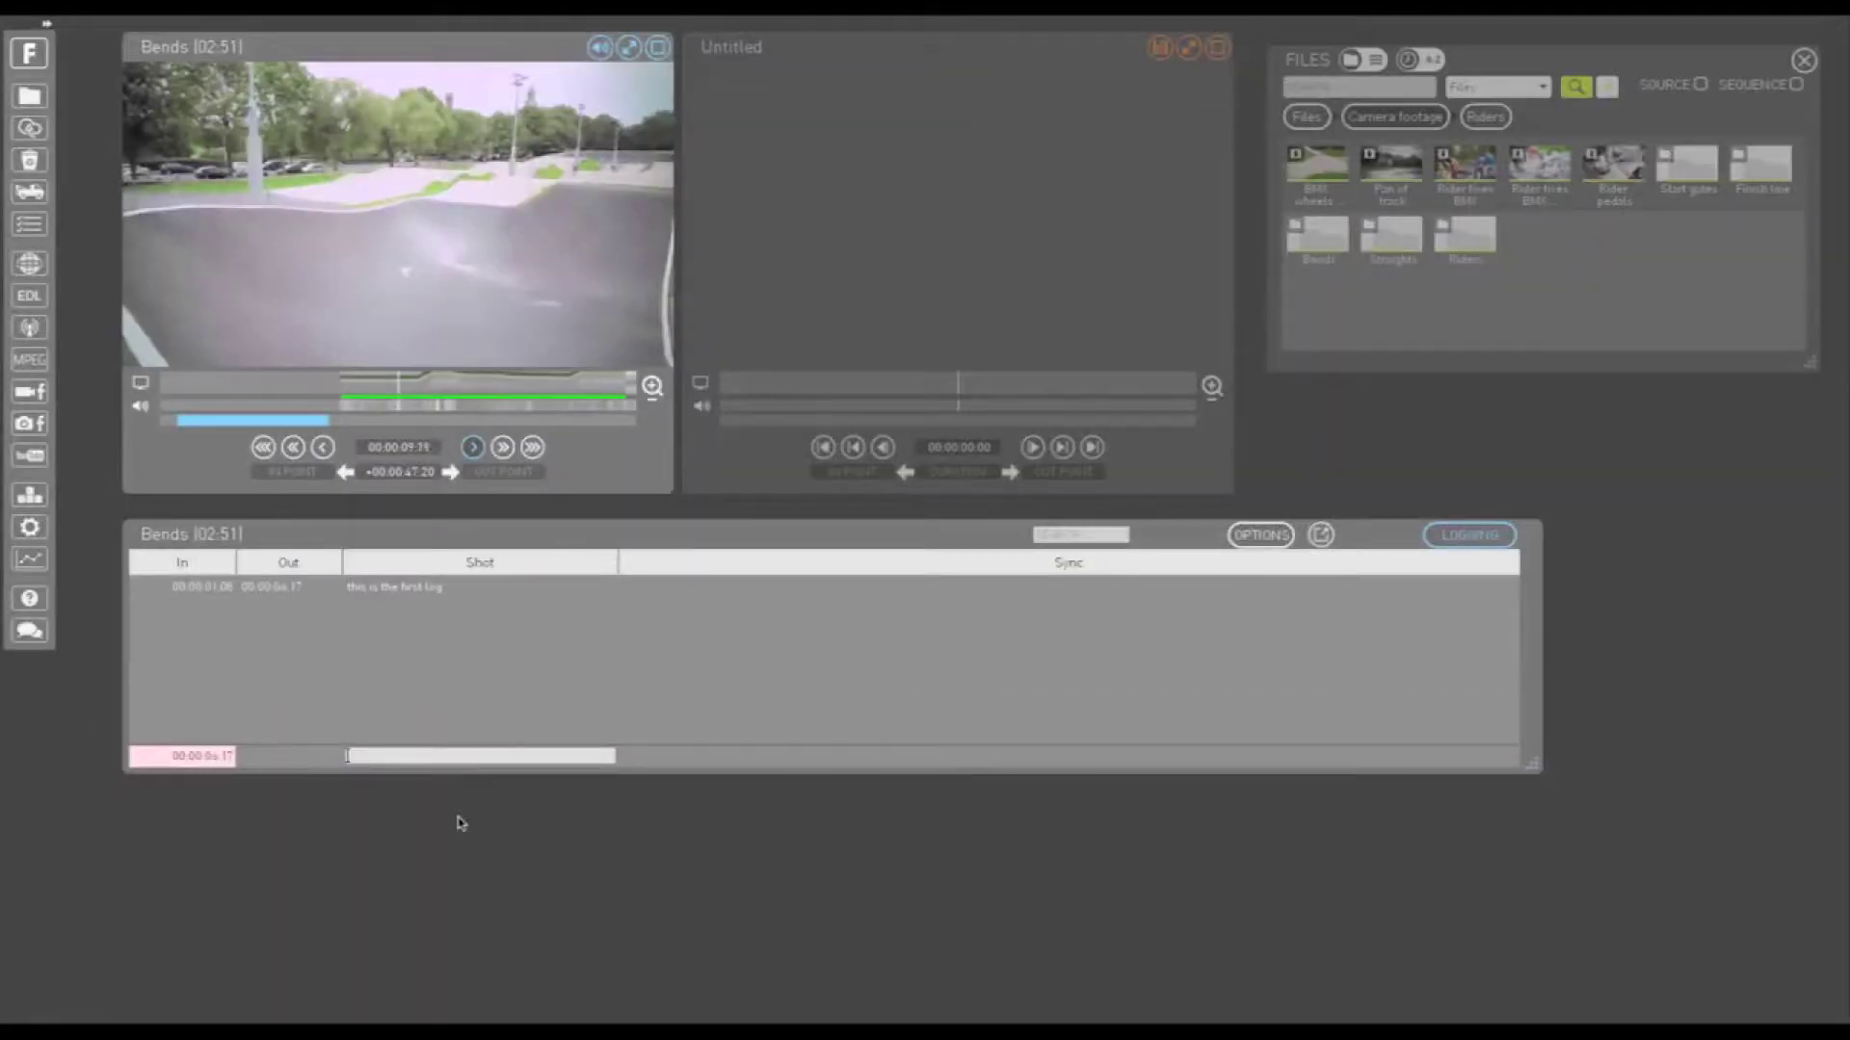
Step: Add the log entry "this is the second lof" during playback, leaving no footage gap before the following entry
type("th")
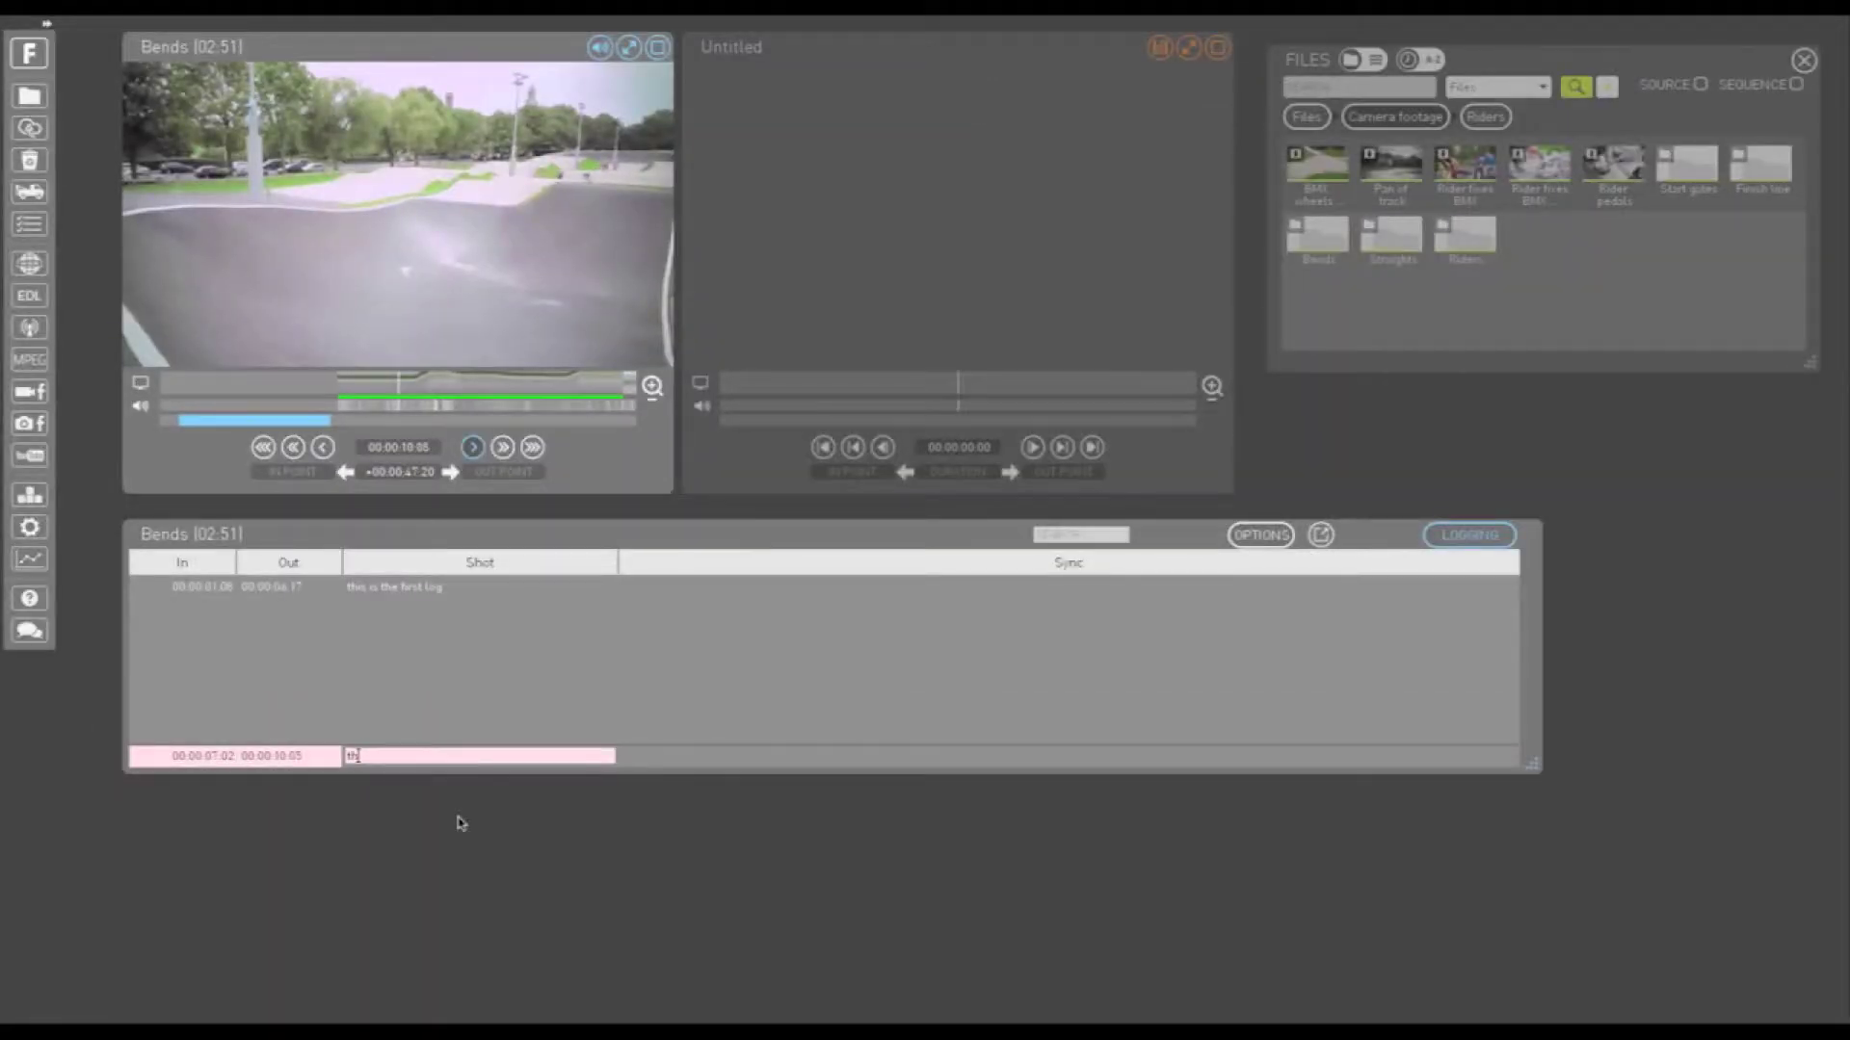
type("is is the")
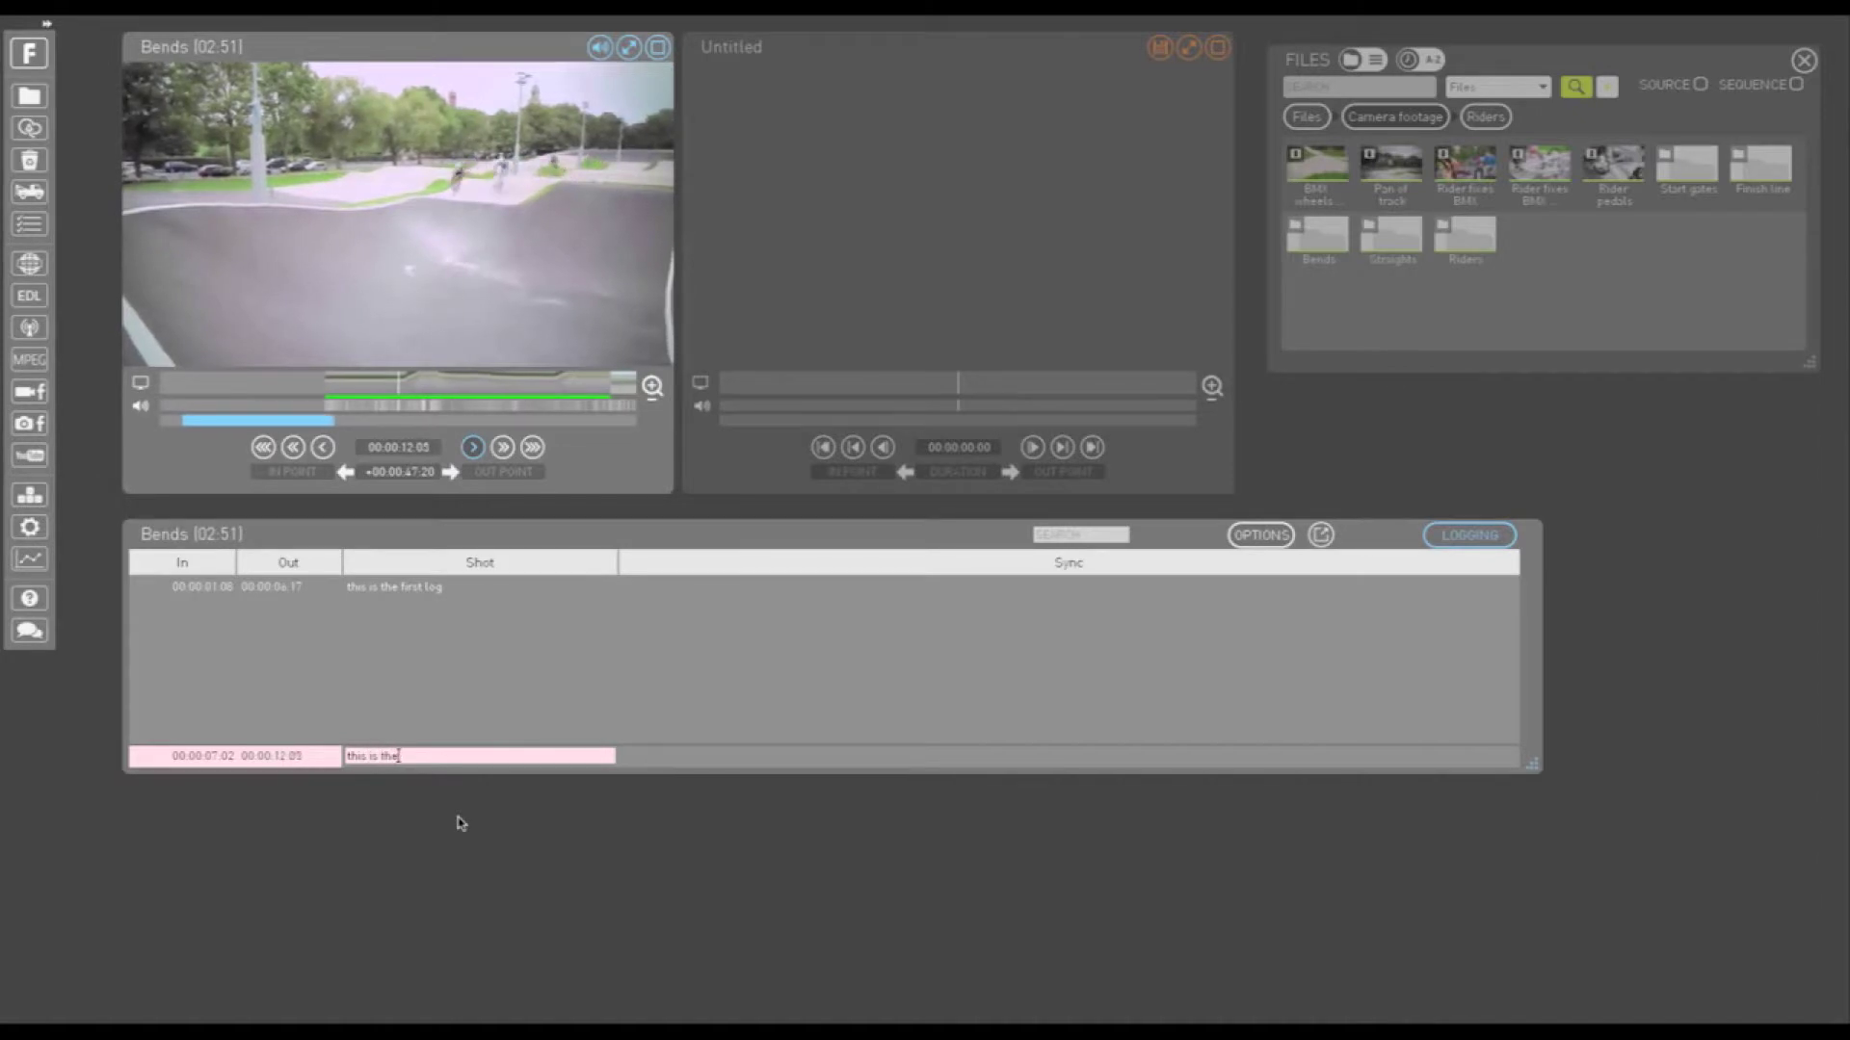
type(" second log")
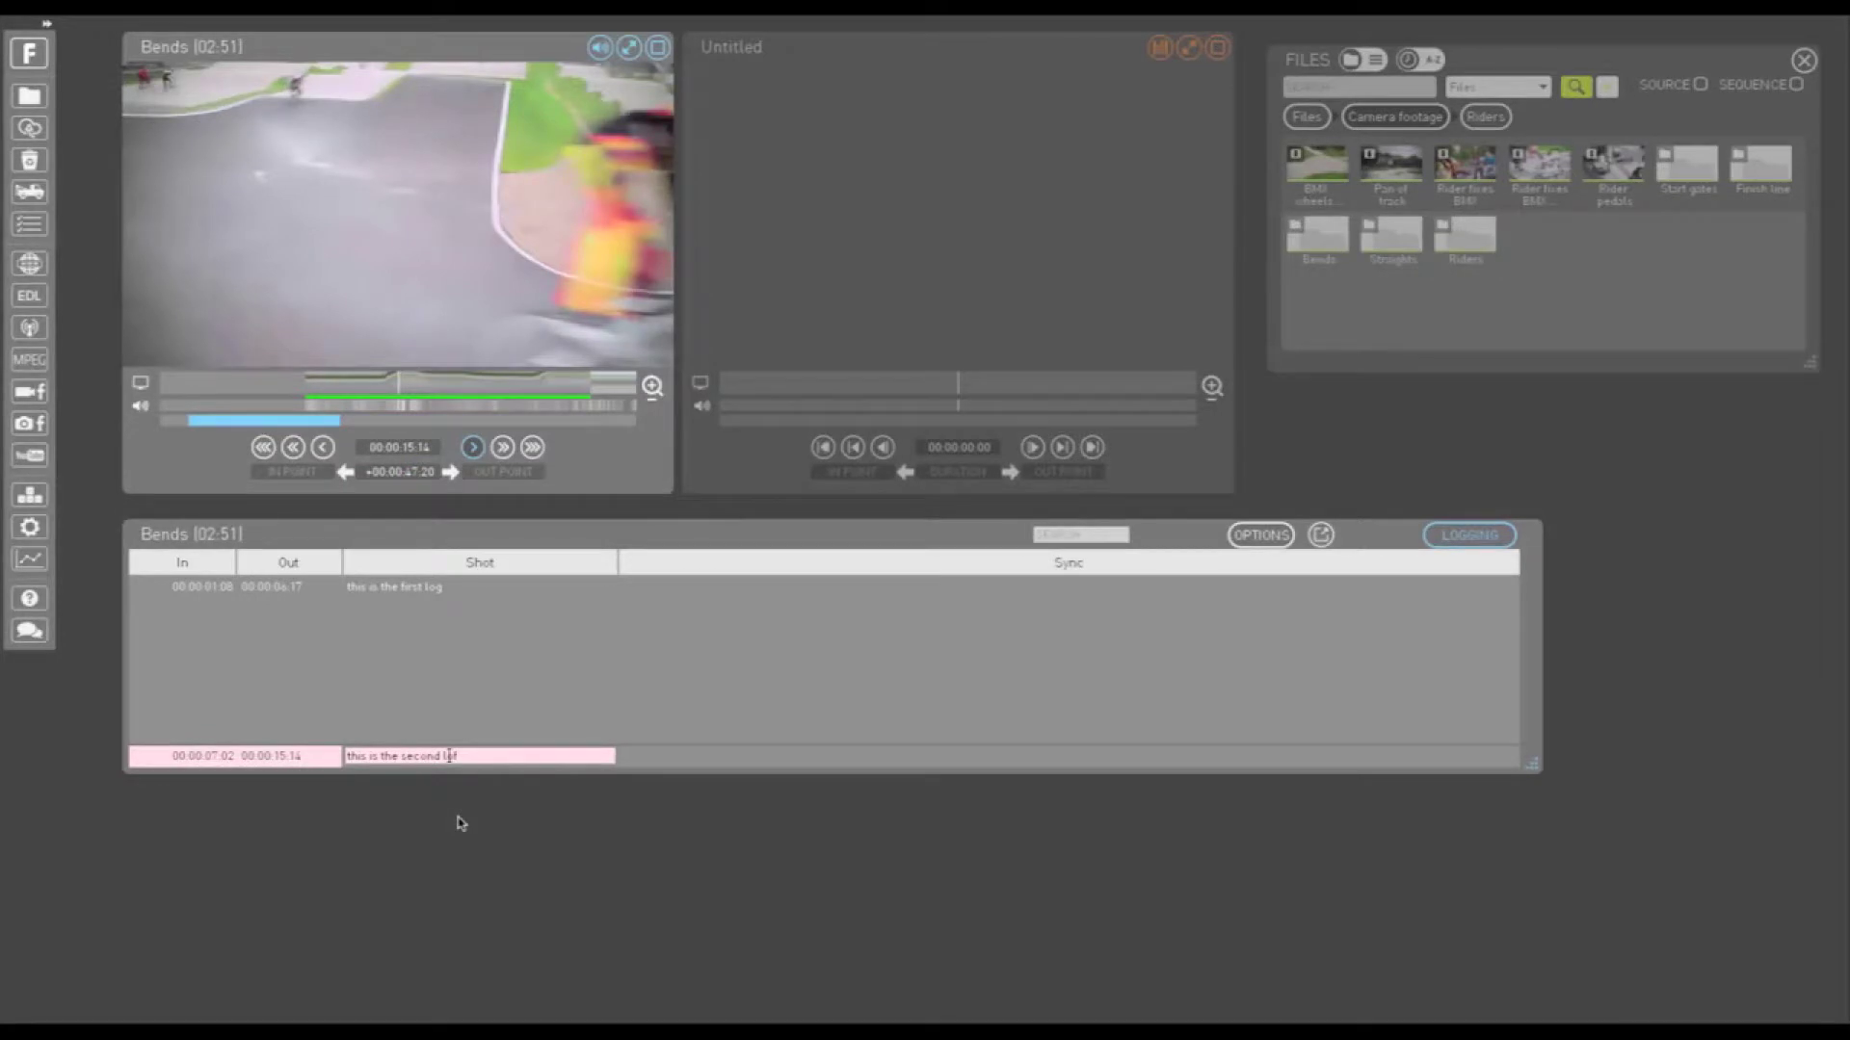
key("Return")
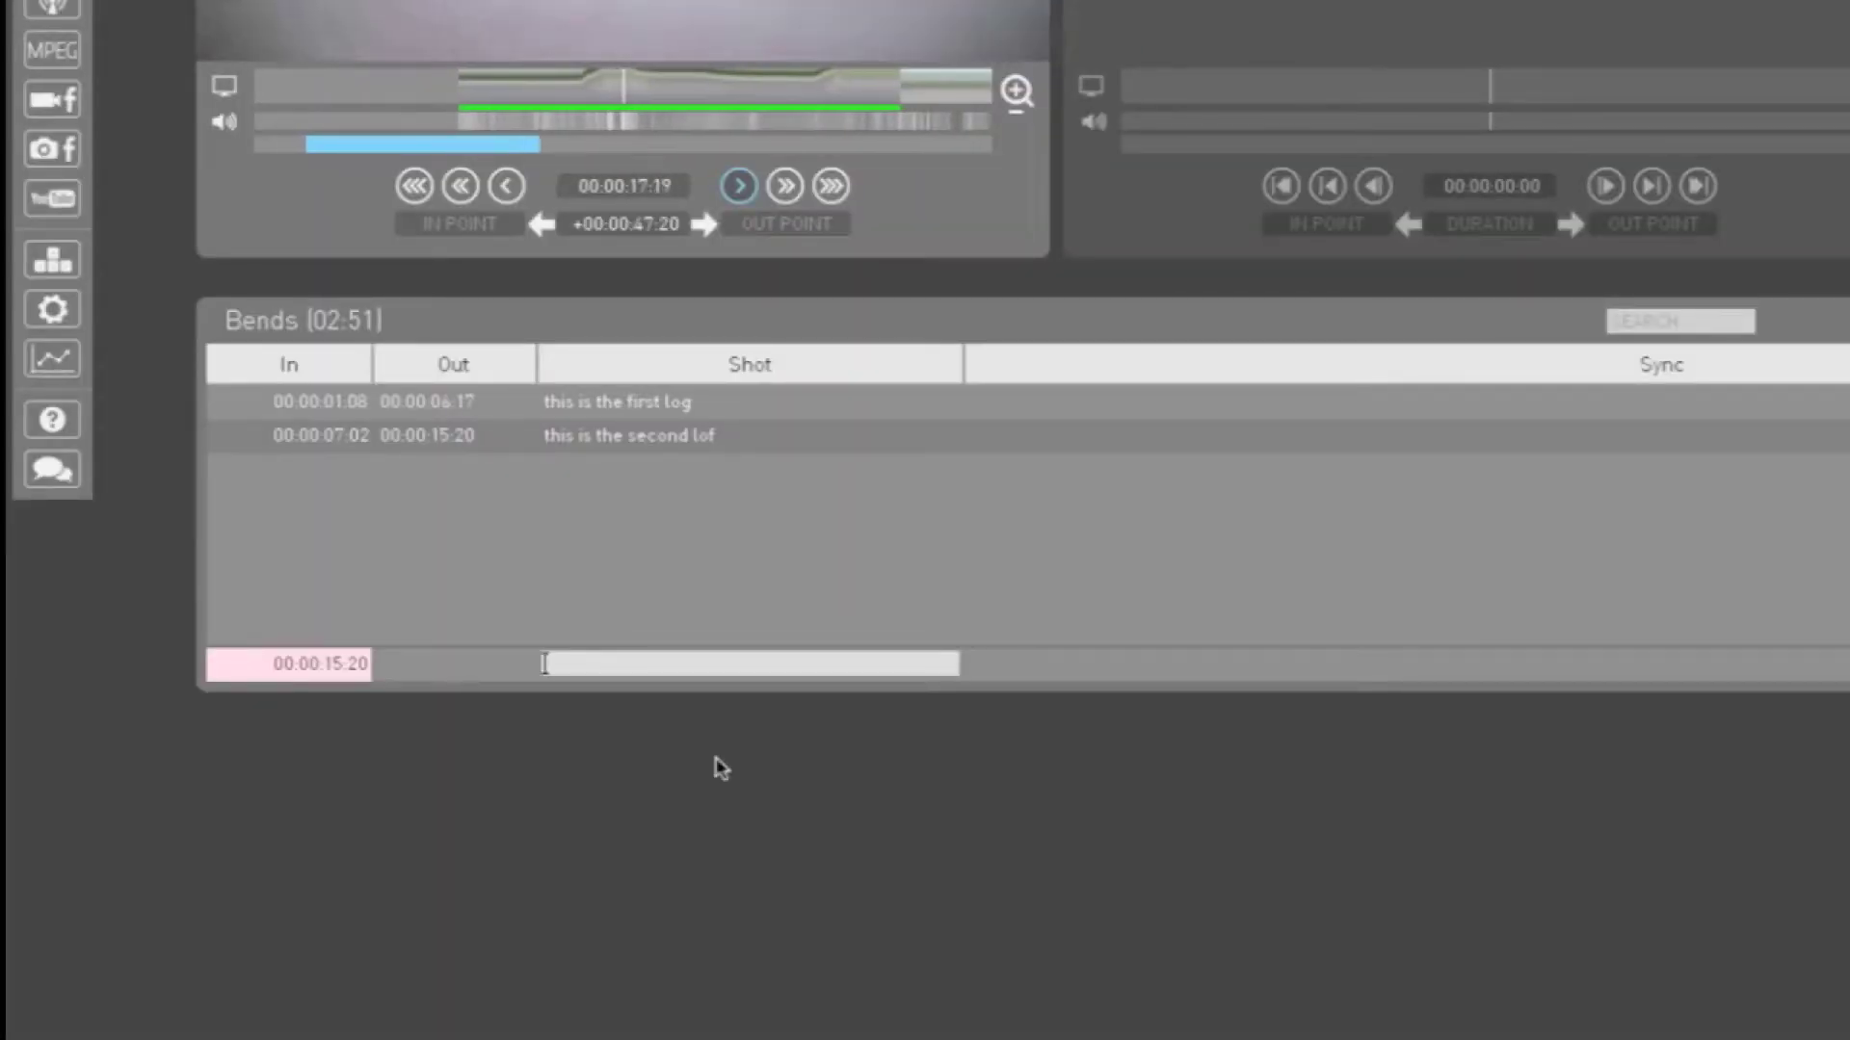
Step: Log the footage that follows as "this is the third log", again leaving no gap before the following entry
type("this is")
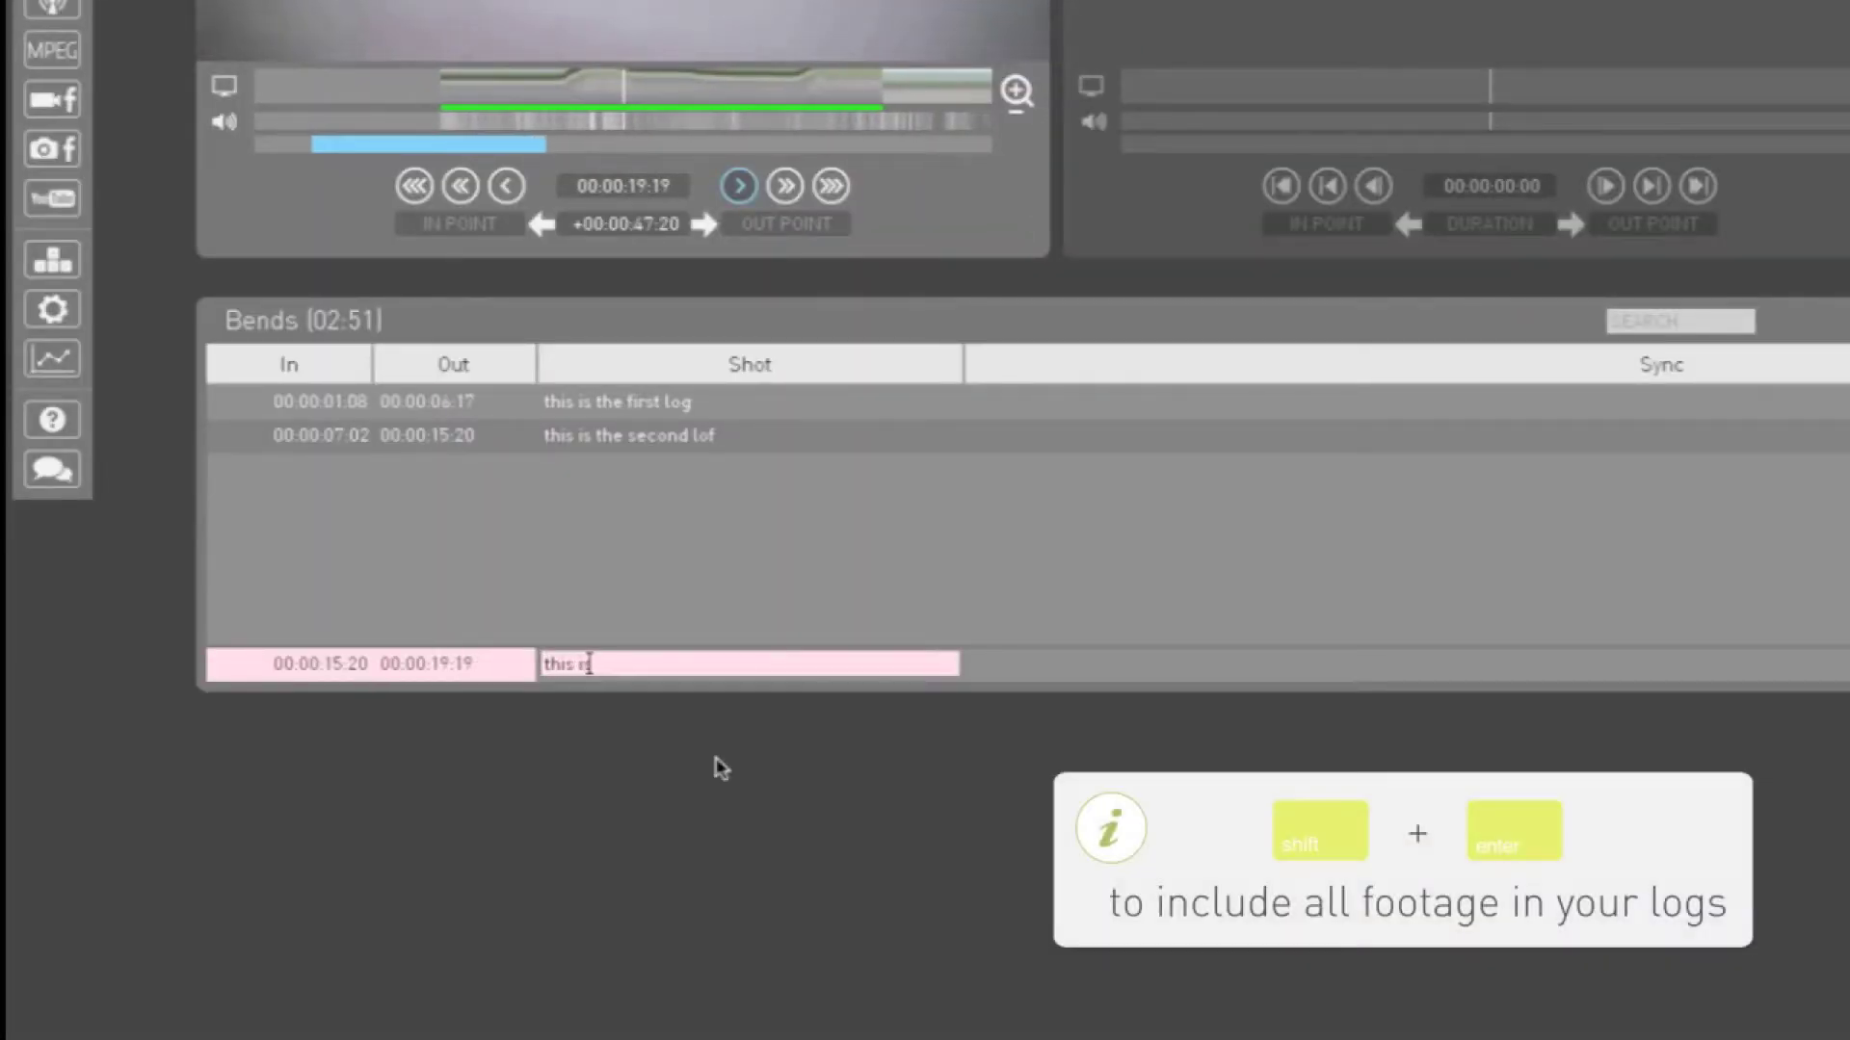
type(" the thi")
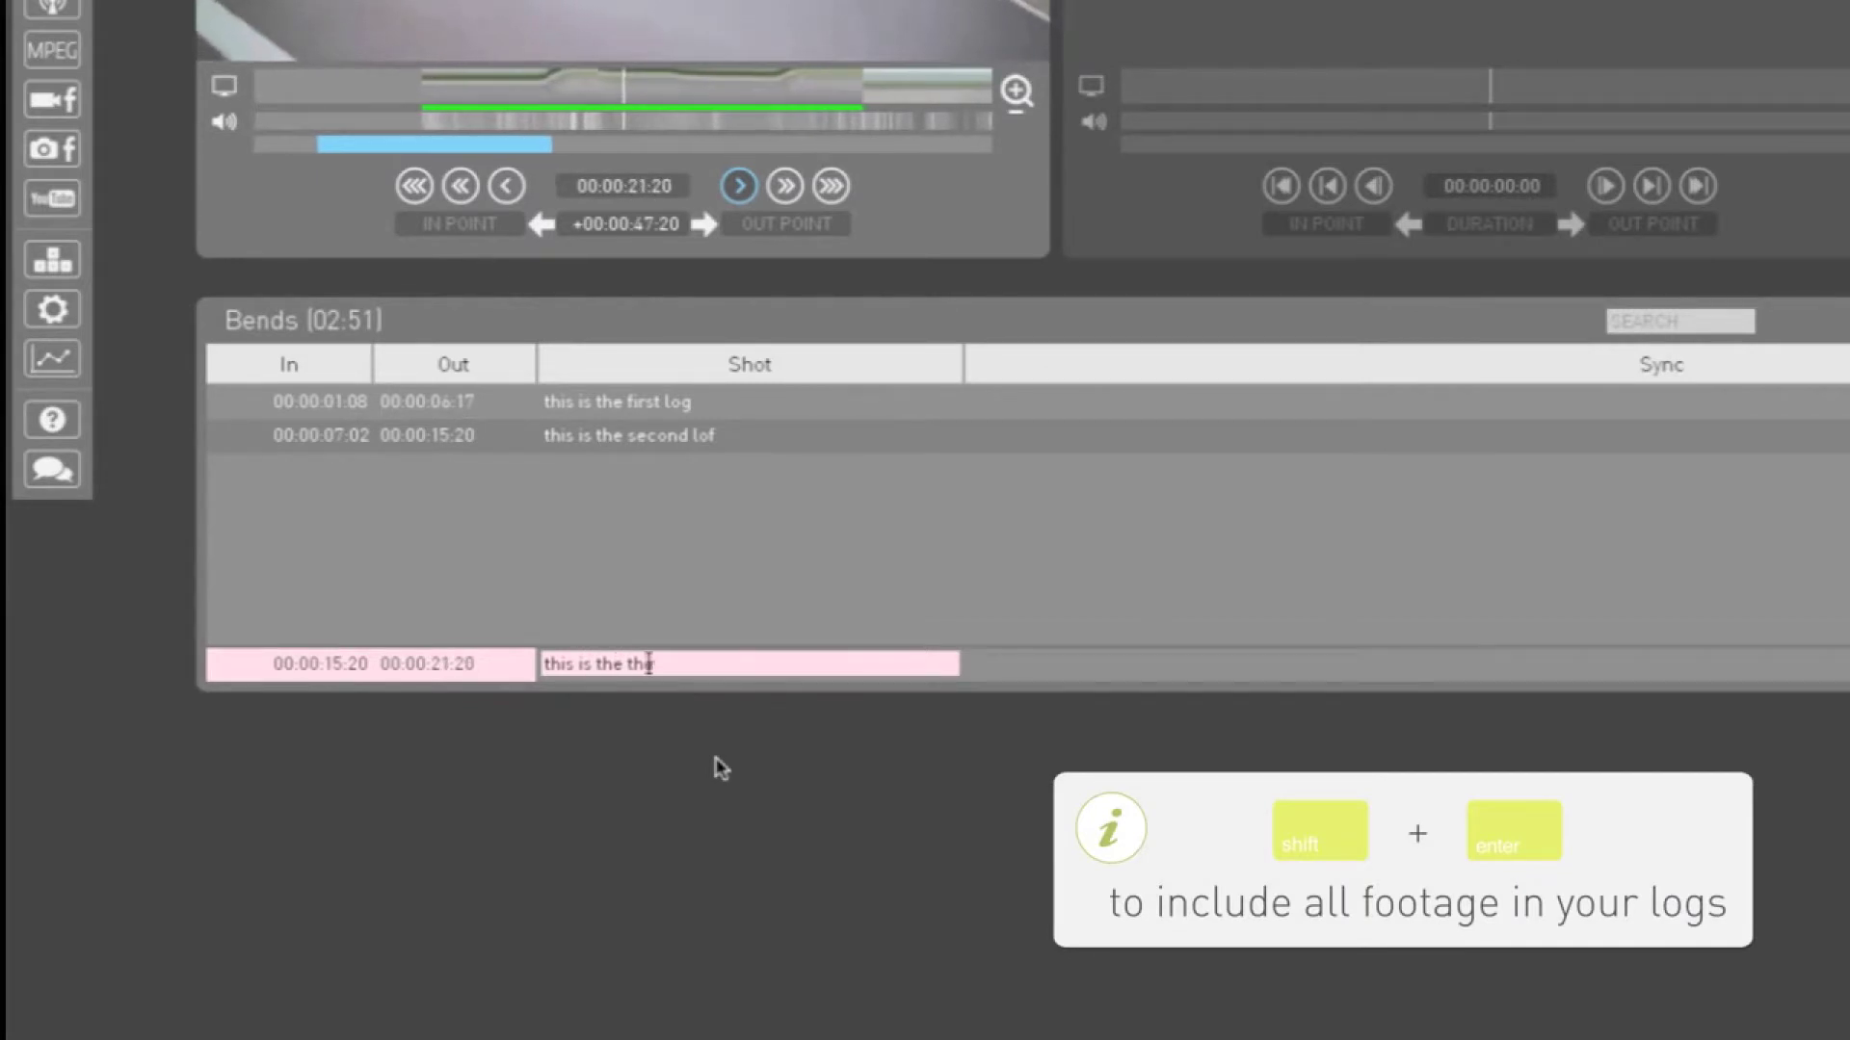
type("rd log")
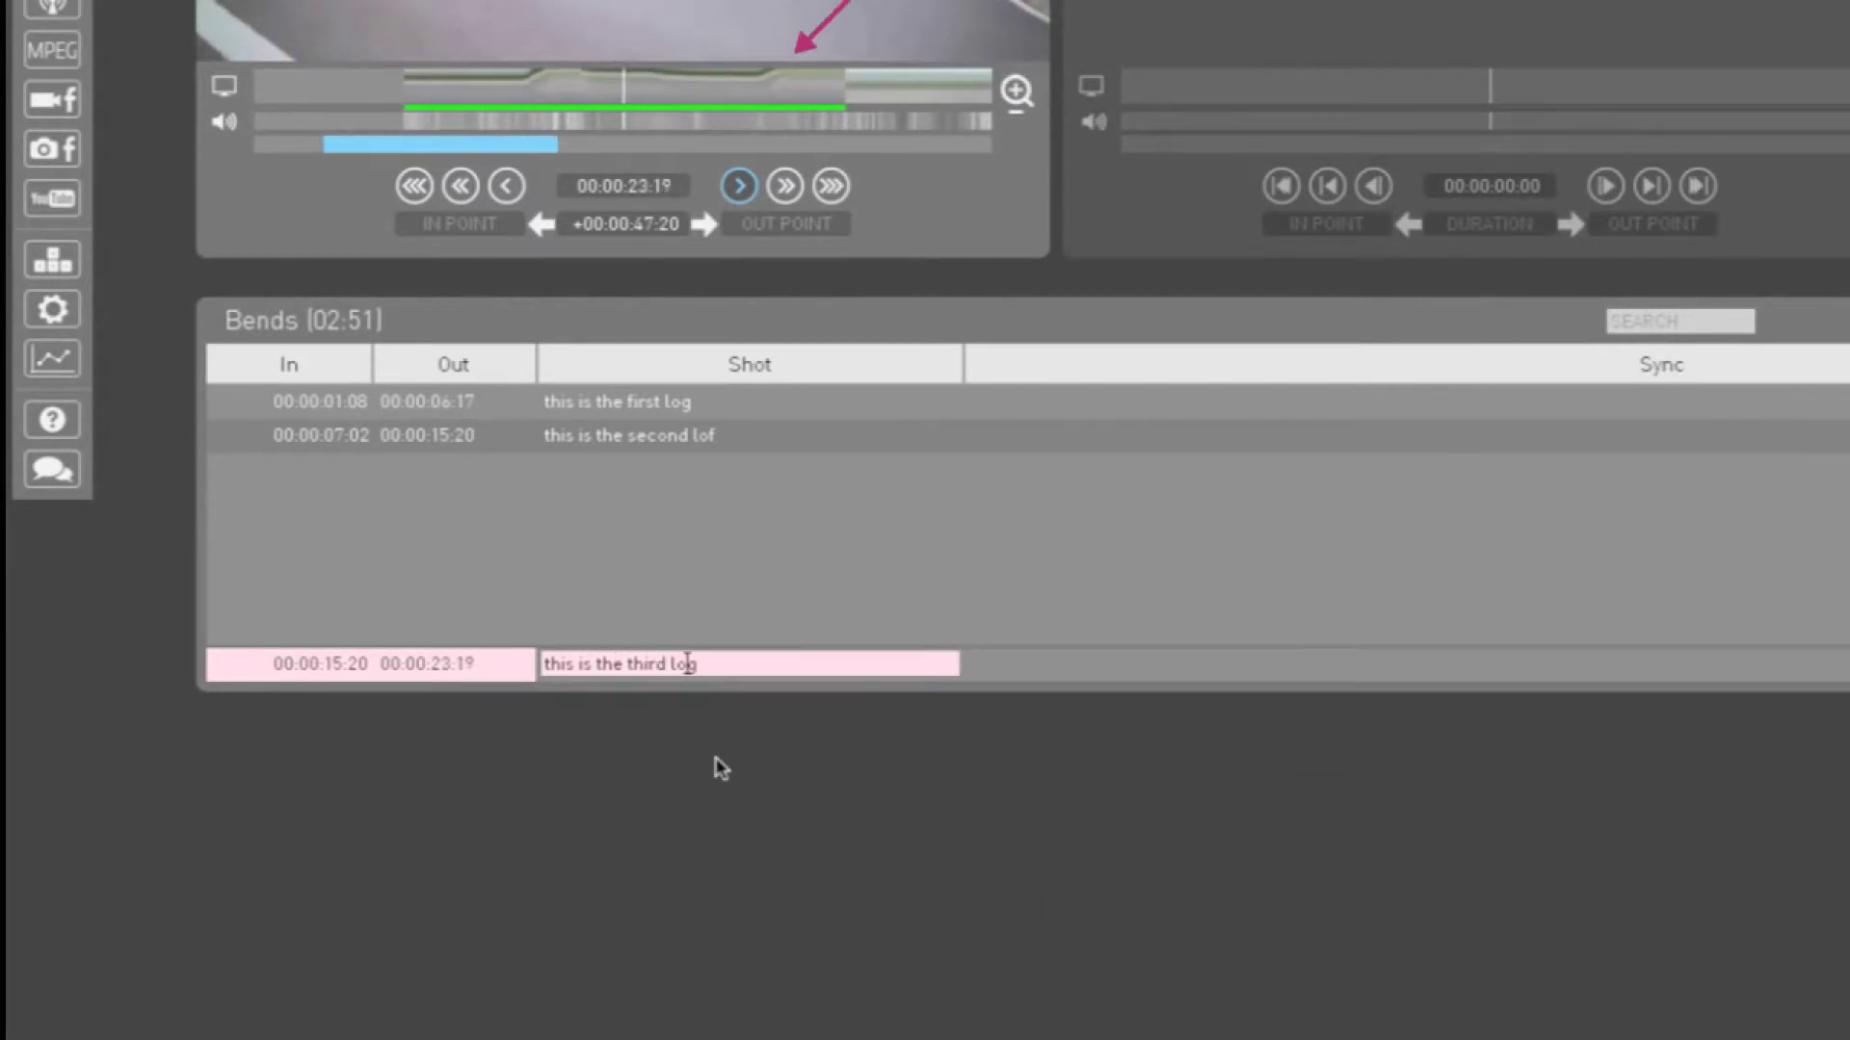
key("Return")
Step: Add the log entry "this is the fourth log" for the footage directly following the third entry
type("this")
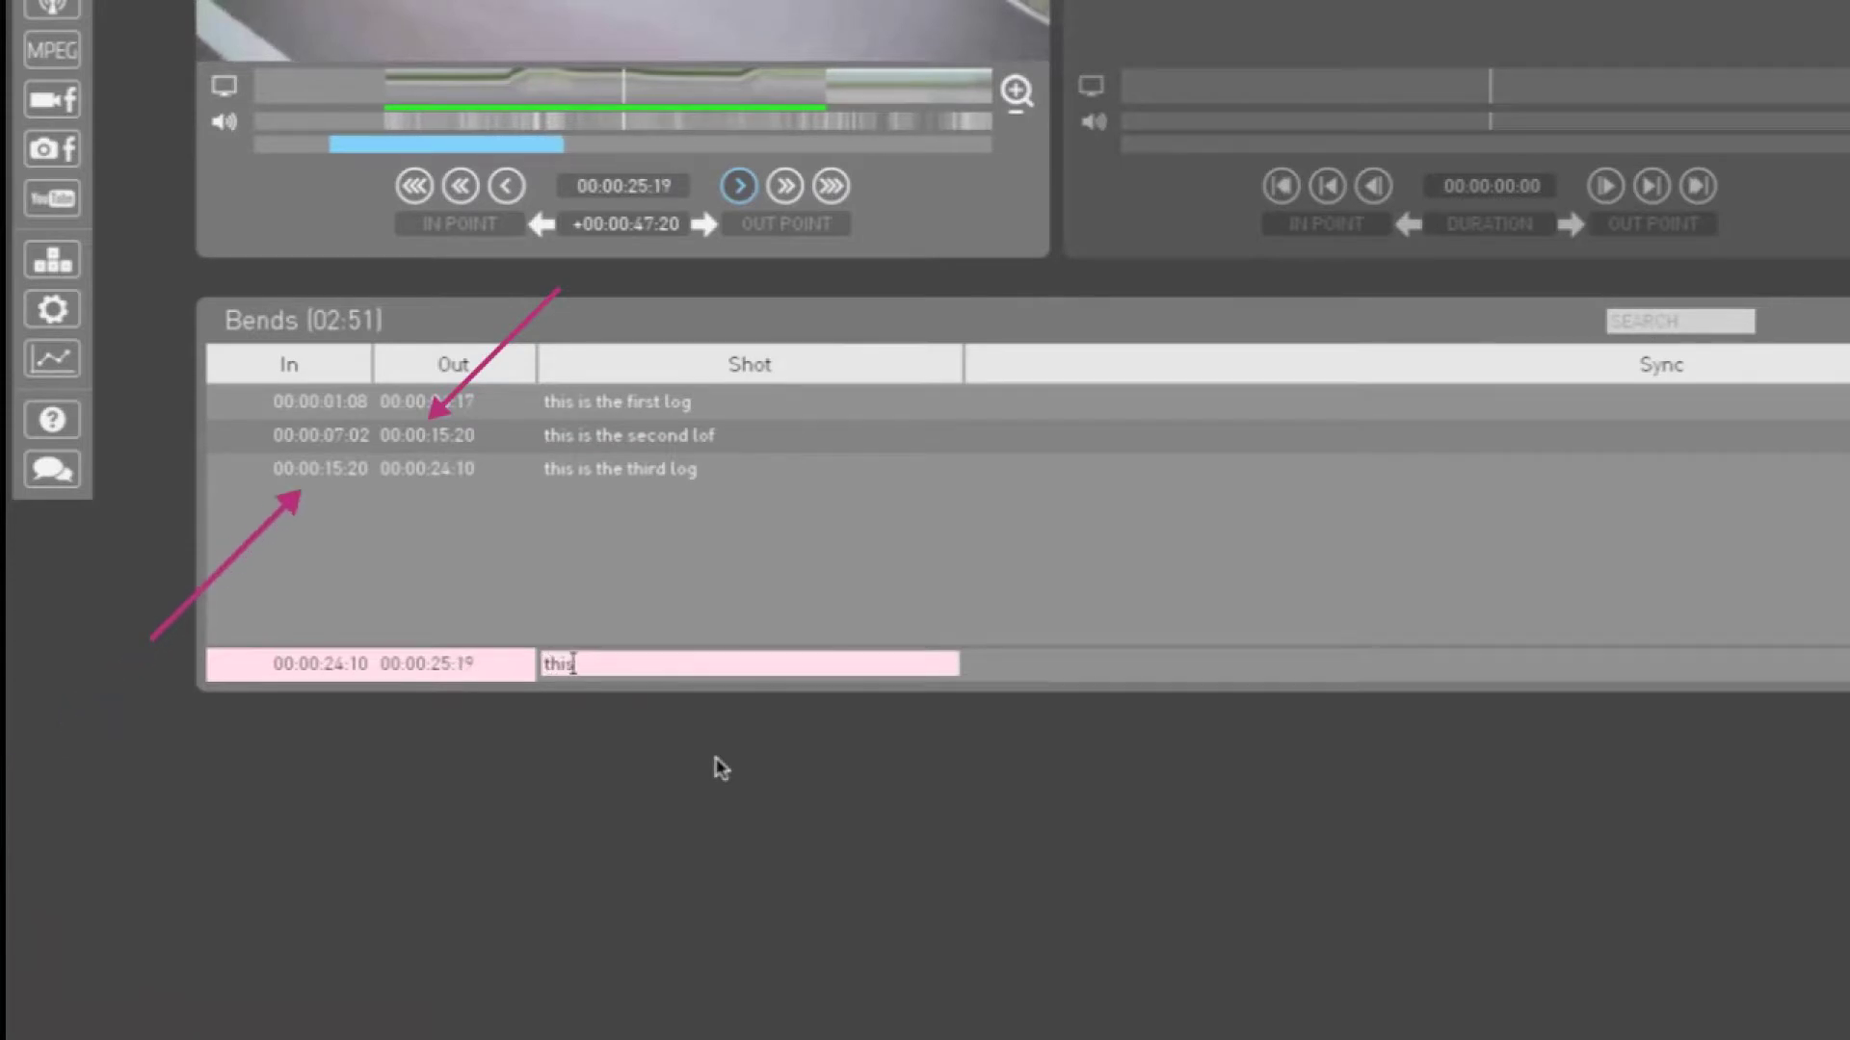
type(" is the four")
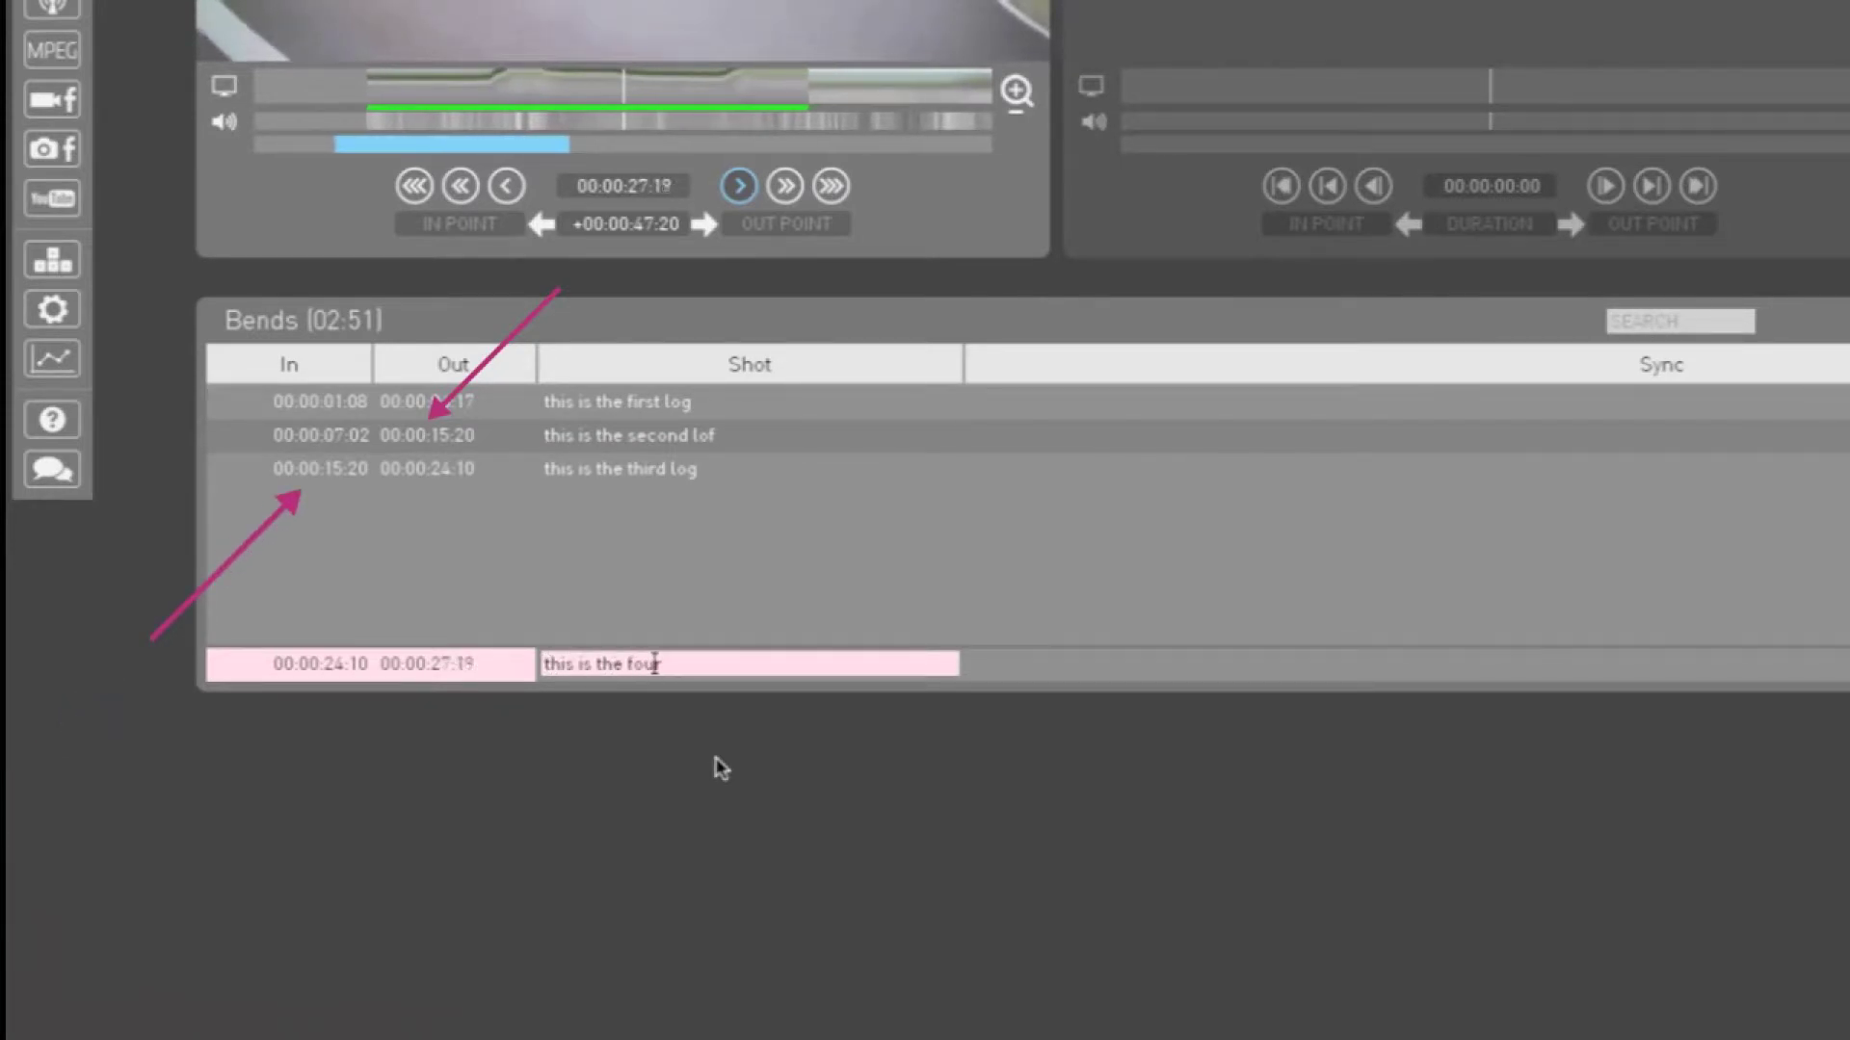
type("th log")
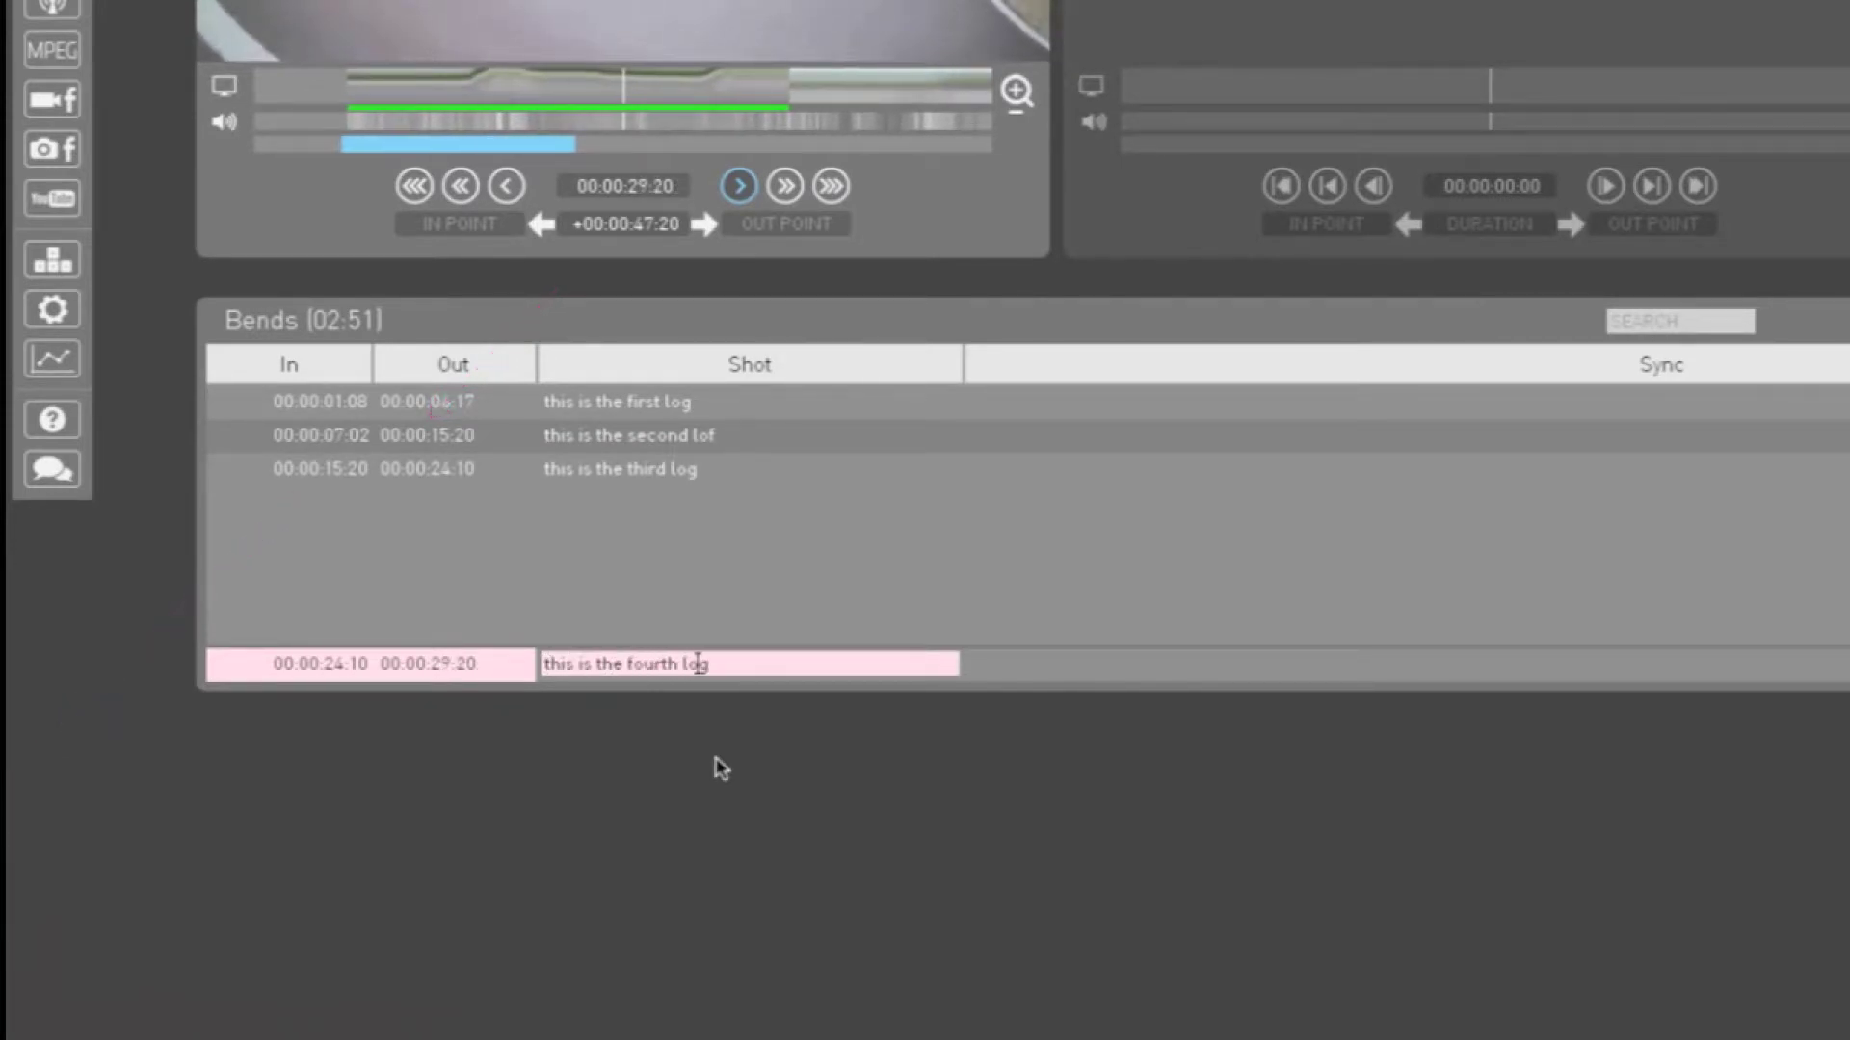
key("Return")
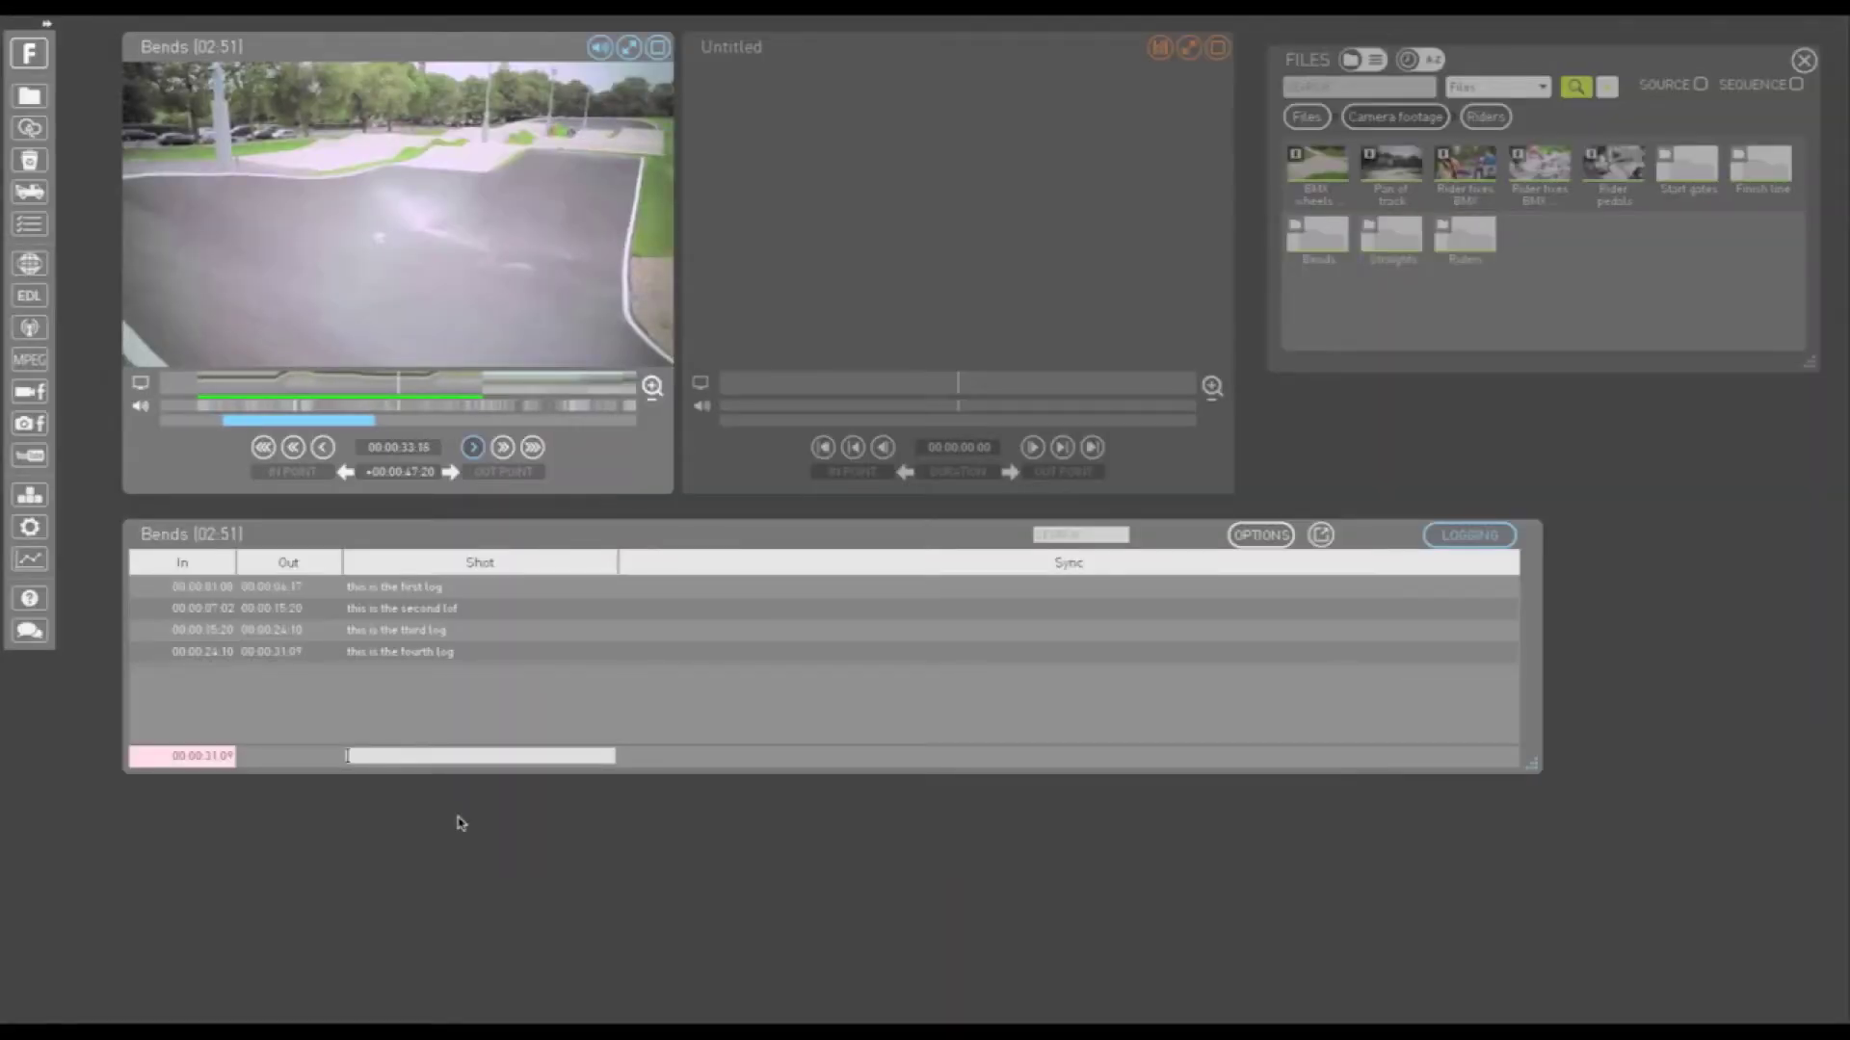
Step: Add the log entry "this is the next log", pausing playback while writing it and resuming before saving the entry
type("this is")
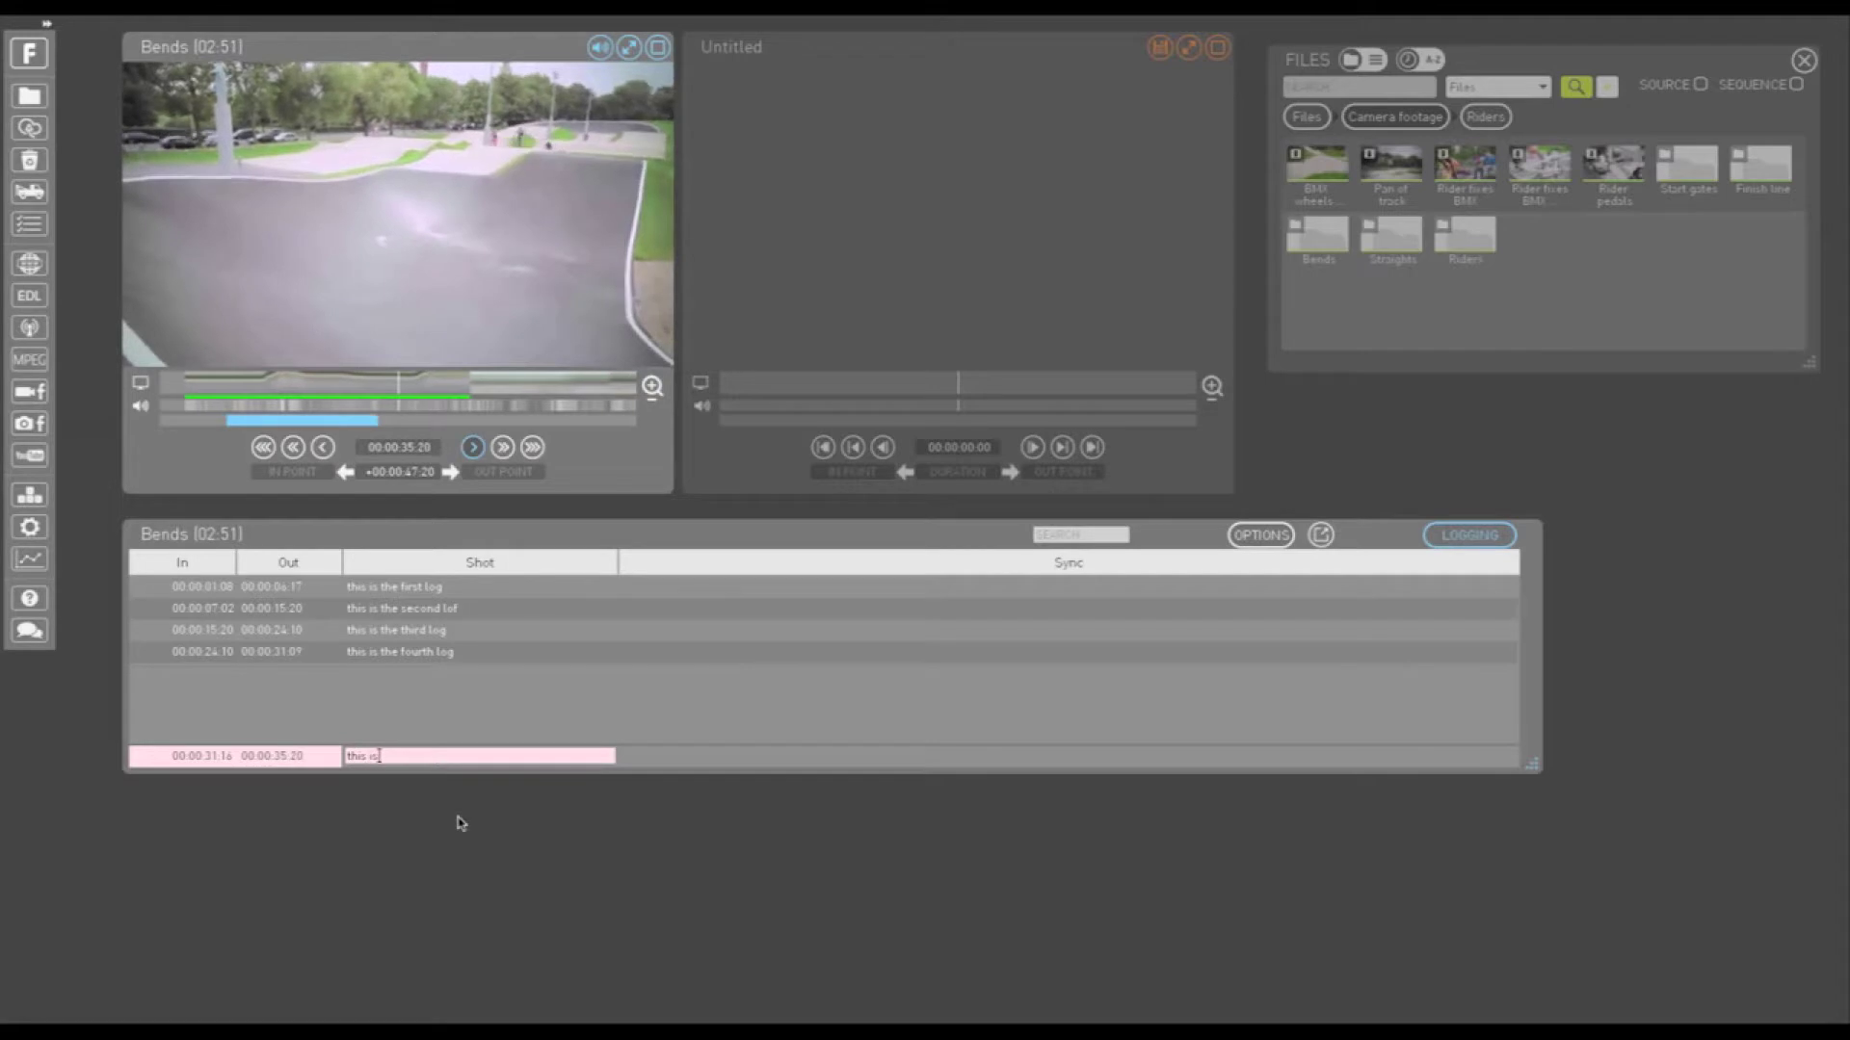
type(" the ne")
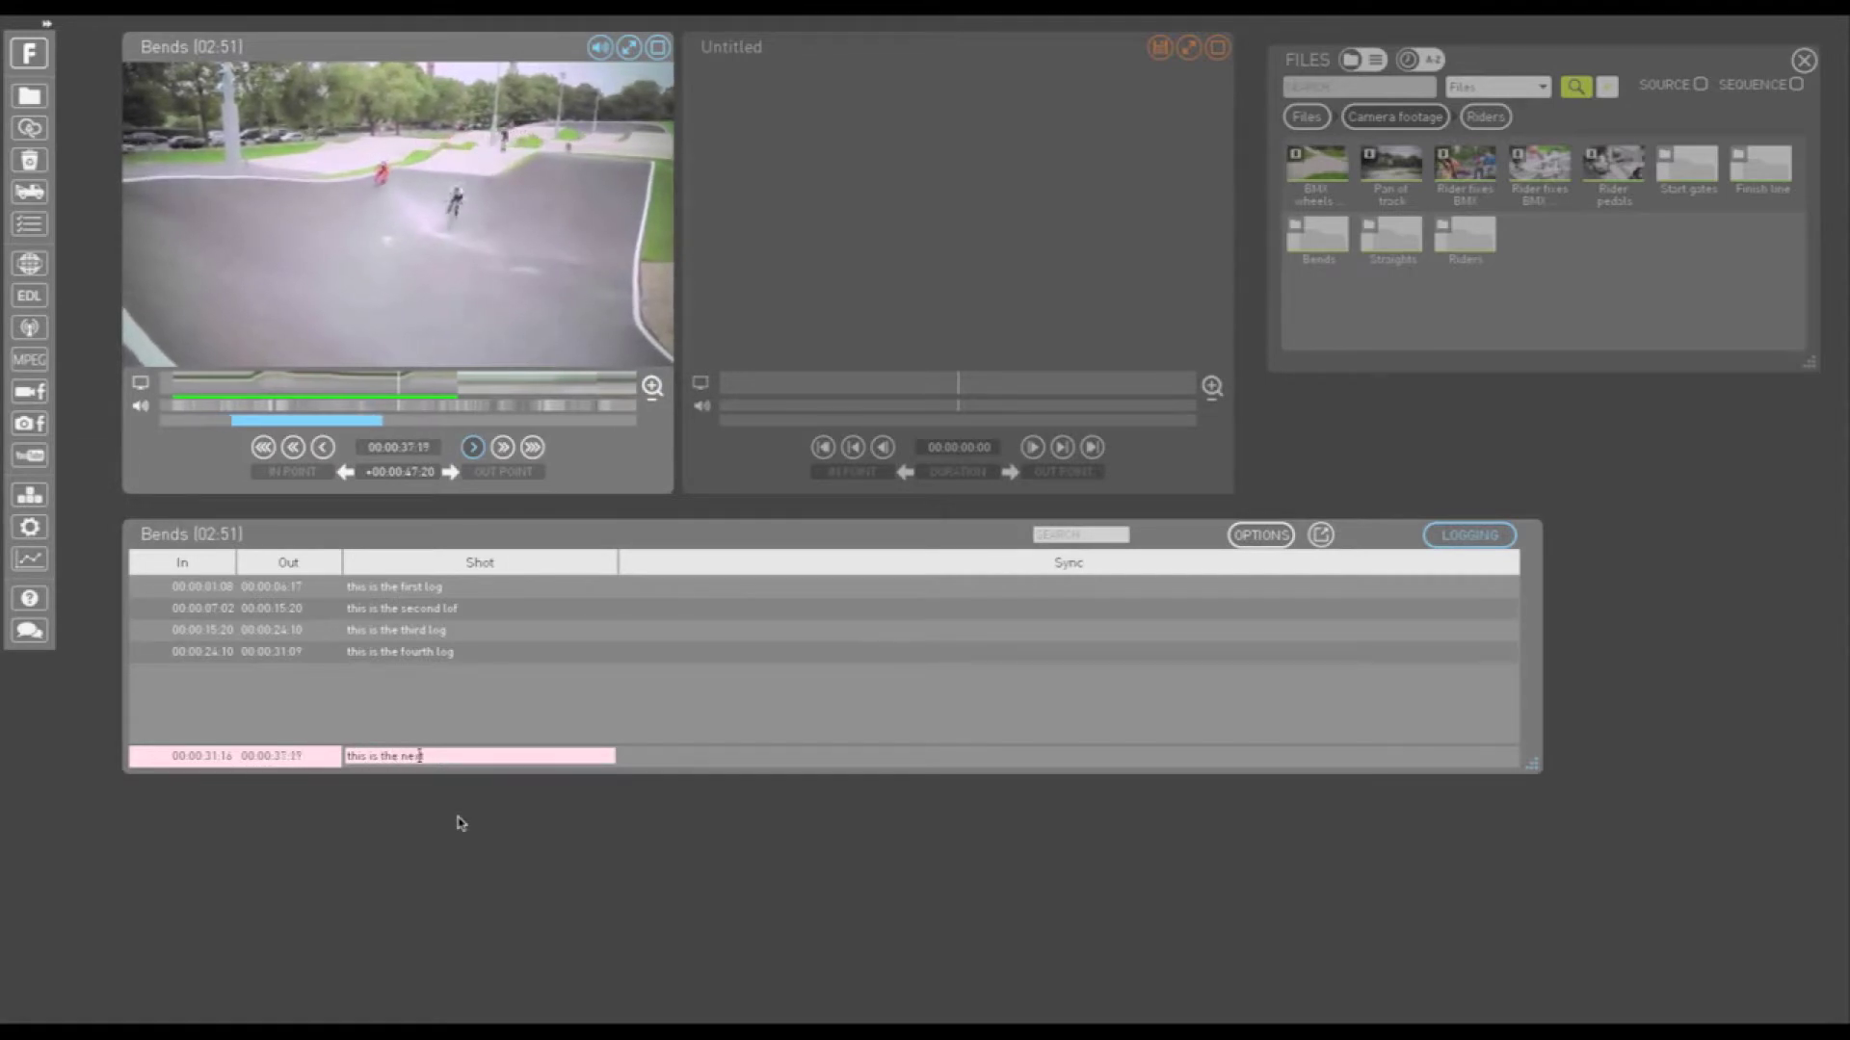
key("Insert")
type("x")
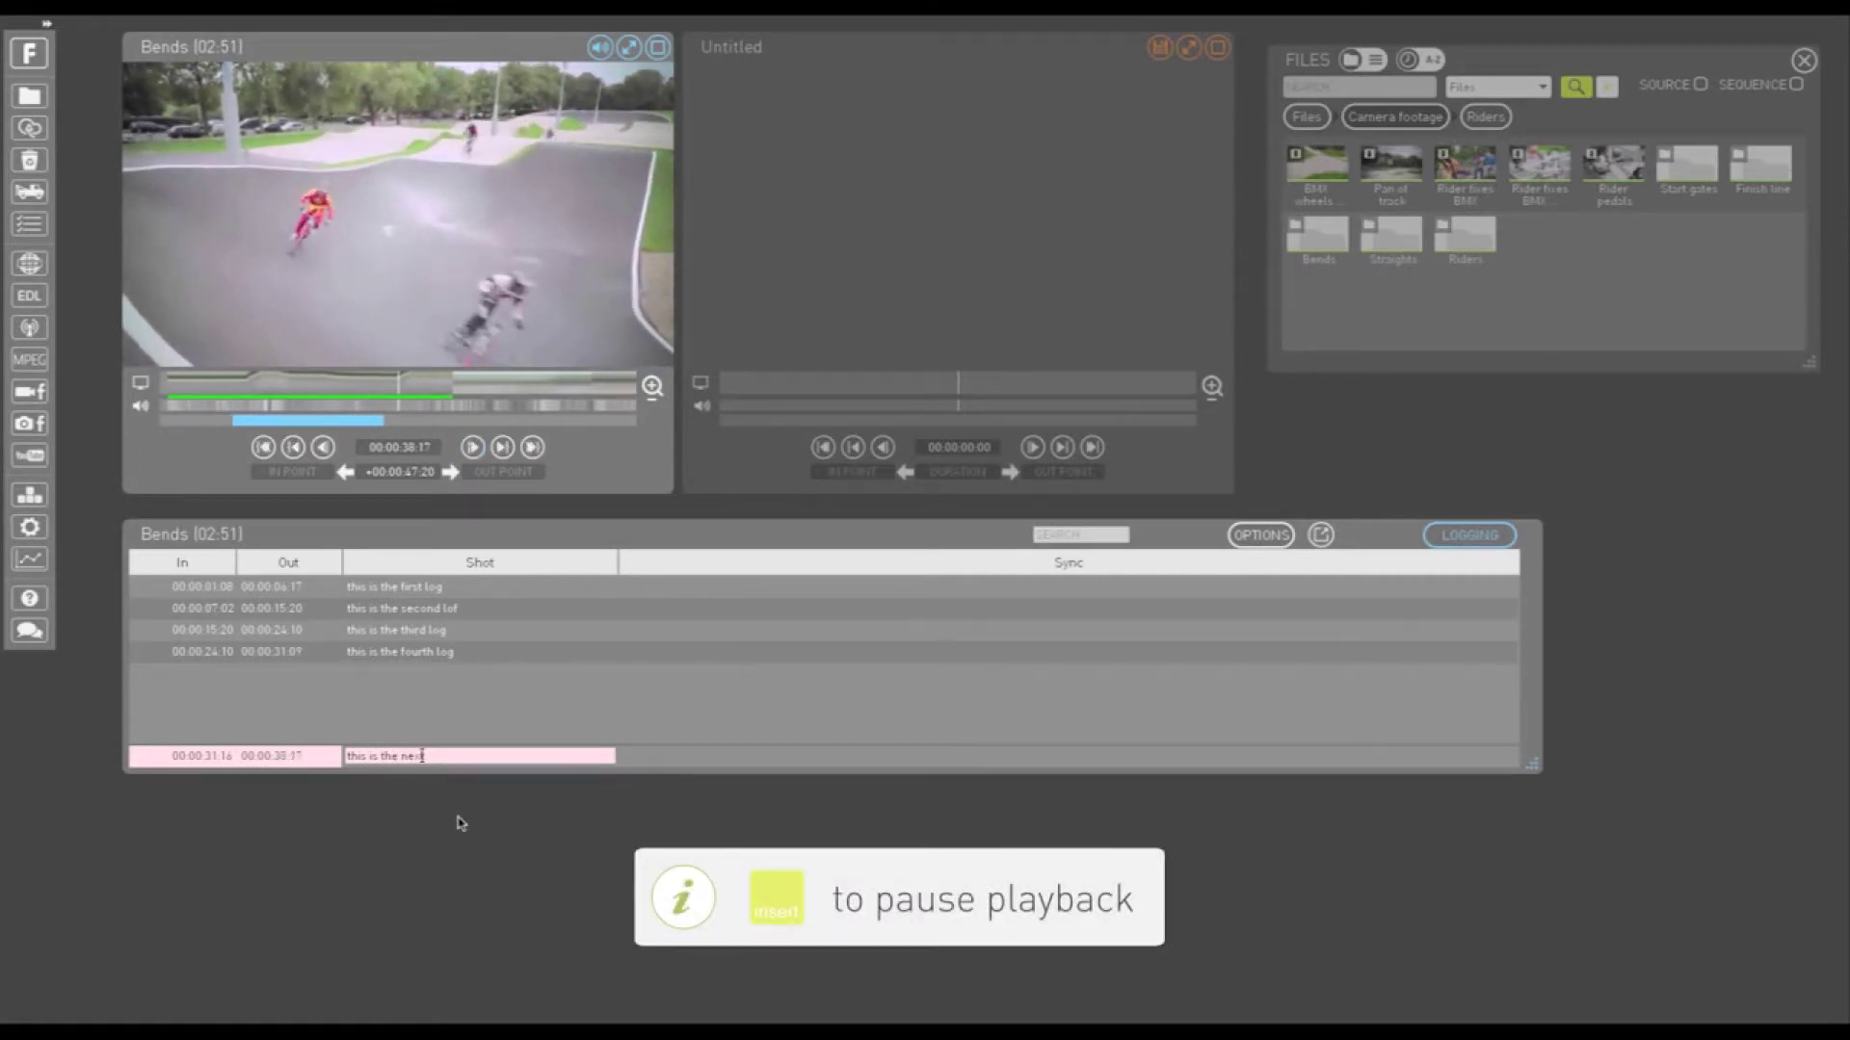
type("t log")
key("Insert")
key("Return")
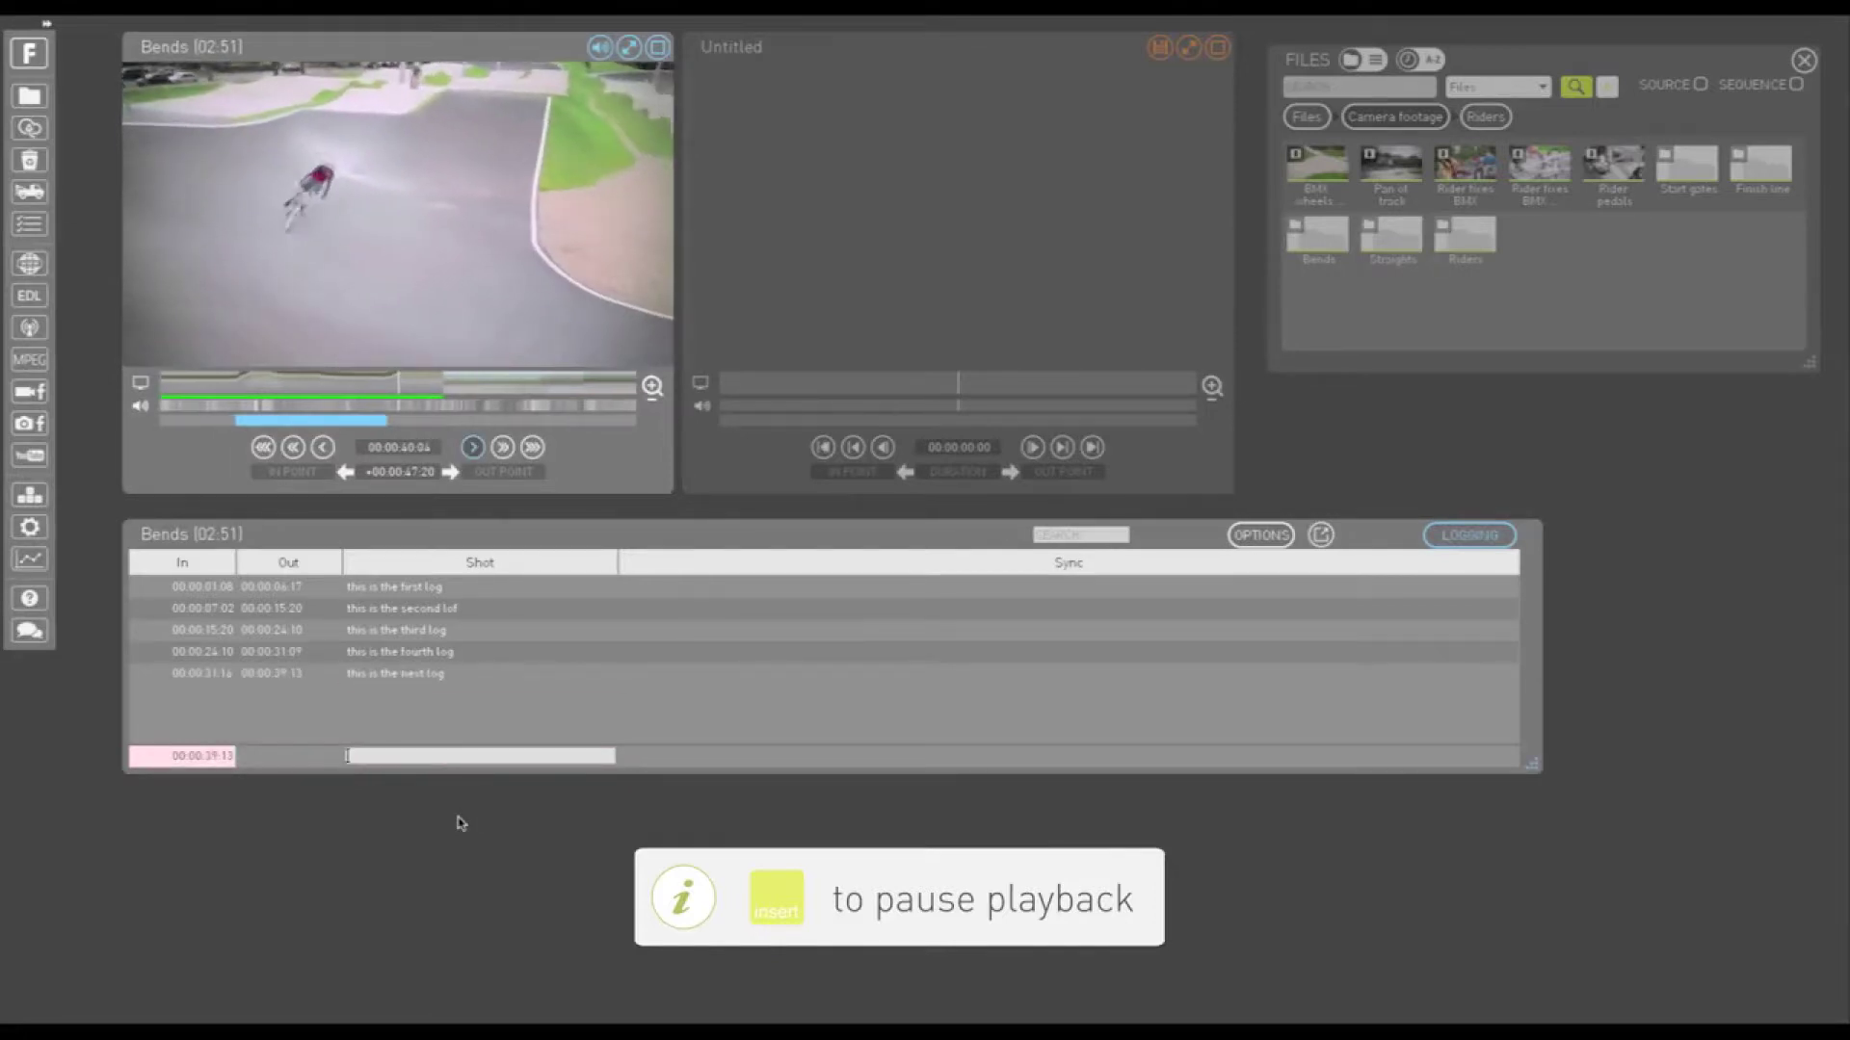
Step: Add the log entry "this is the next row of logging" for the remaining footage of the current shot
type("this is")
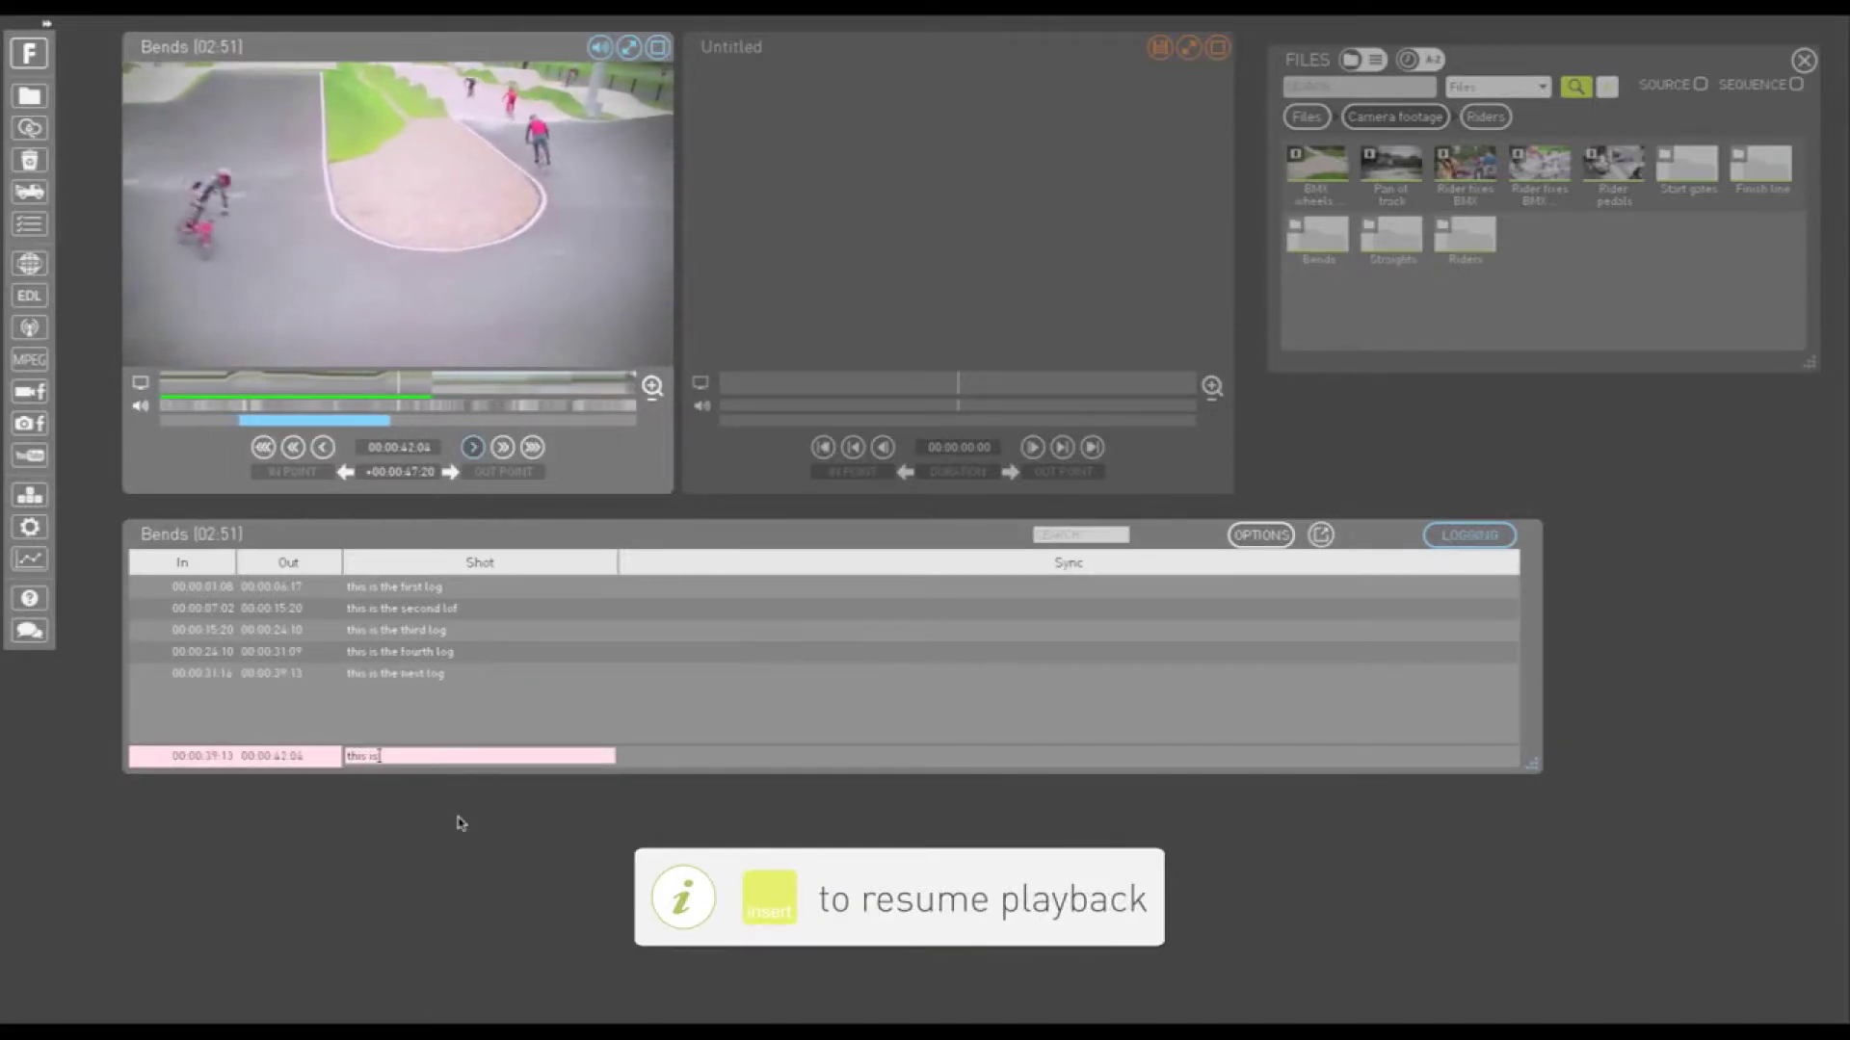
type(" the next ru")
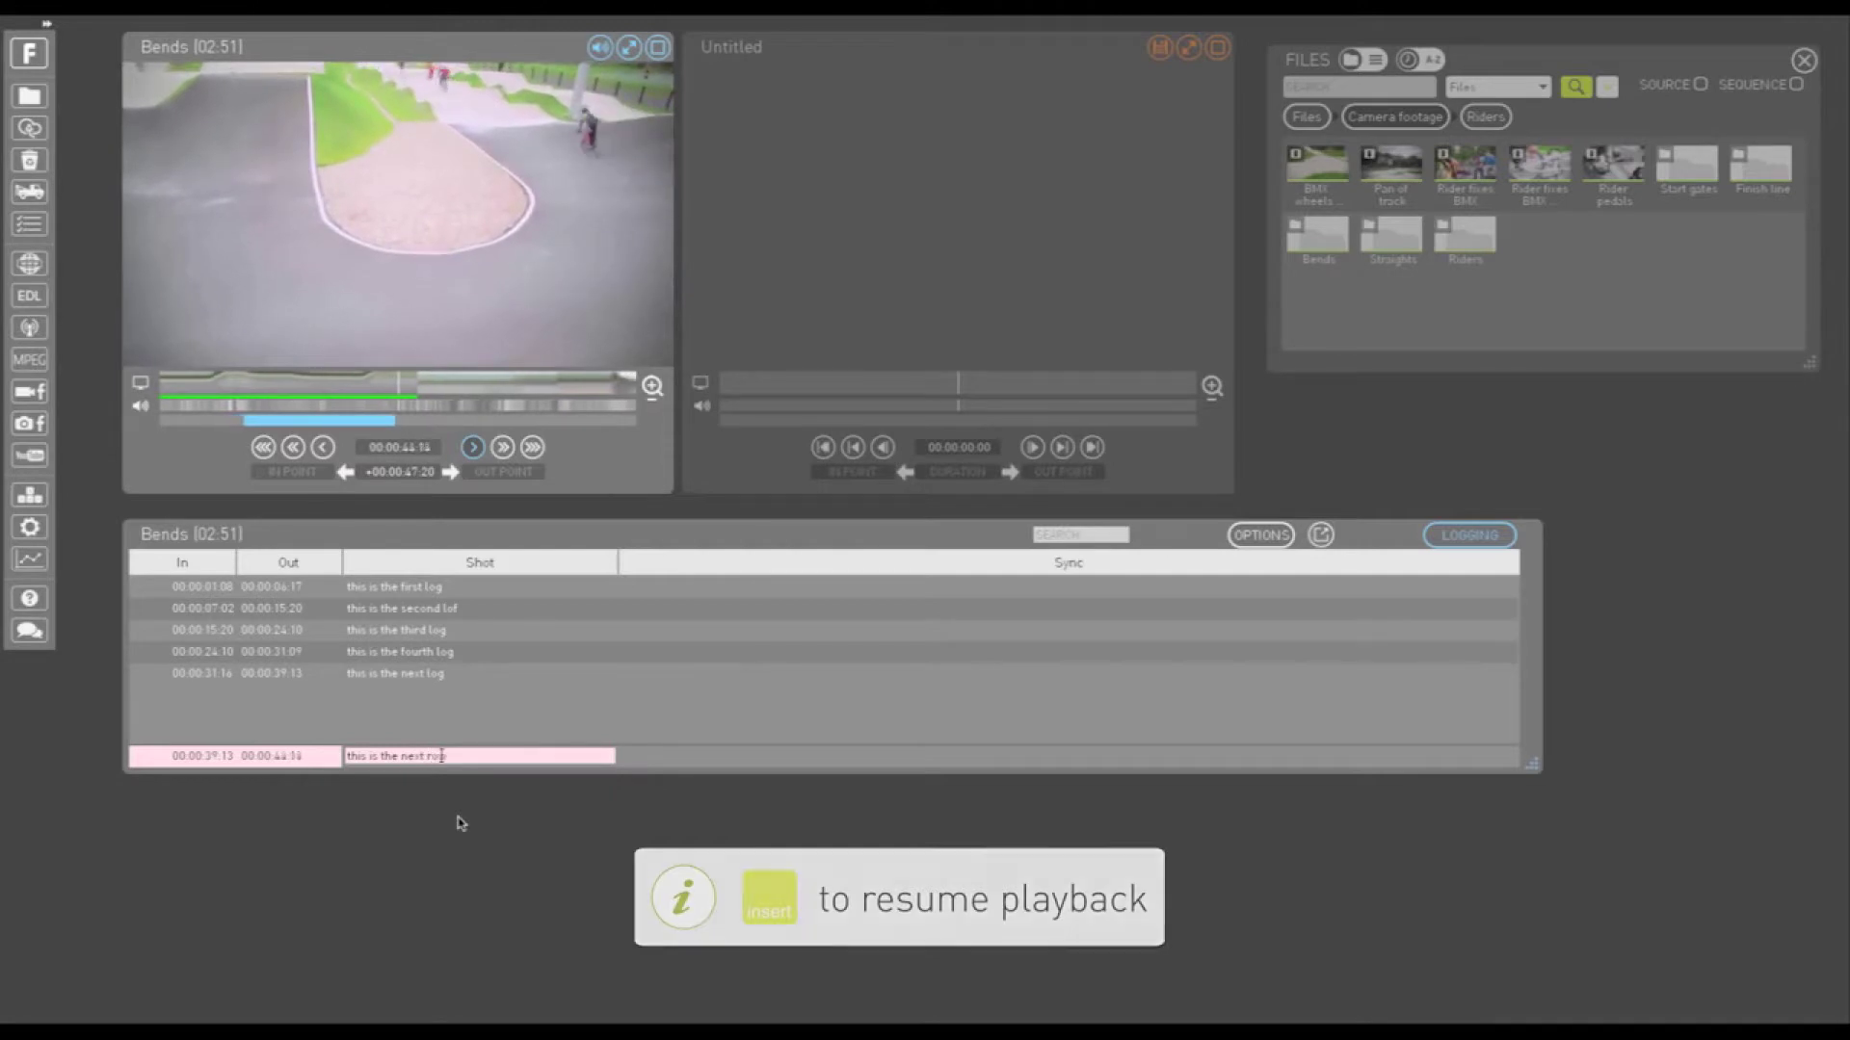
key("BackSpace")
type("ow o")
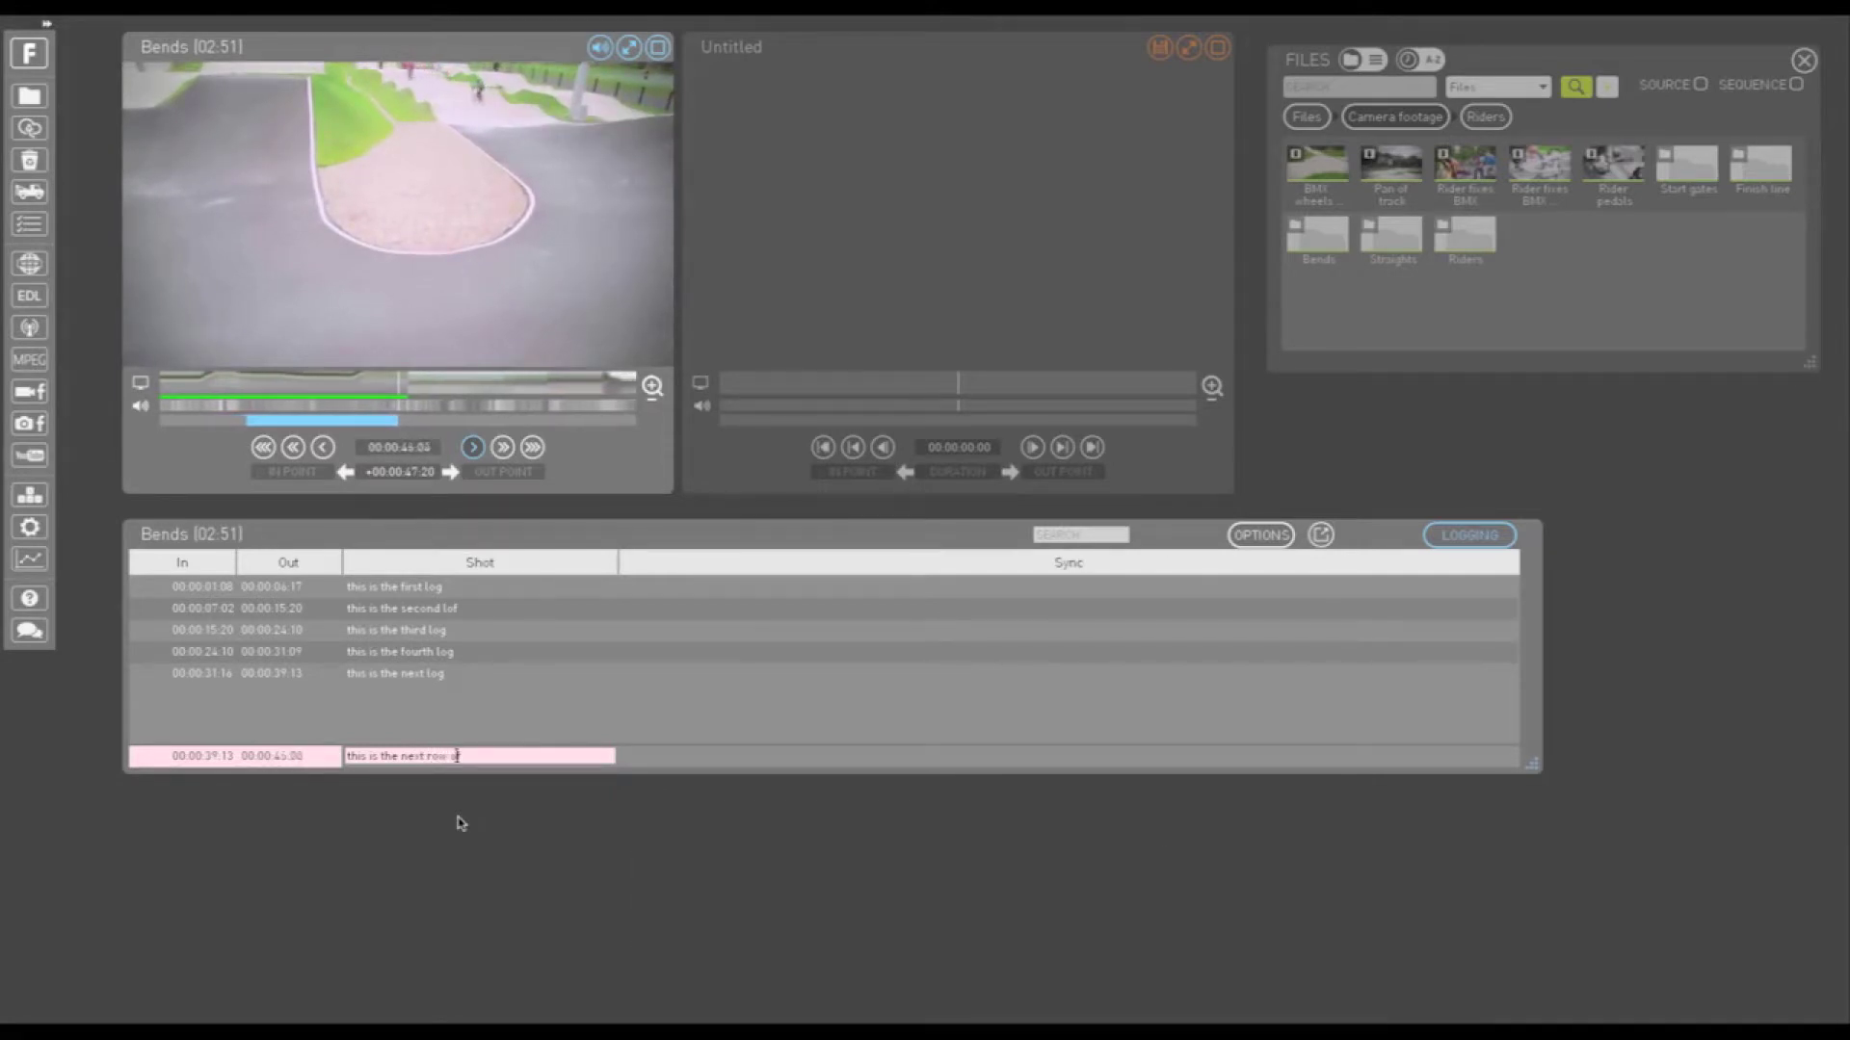
type("f logg")
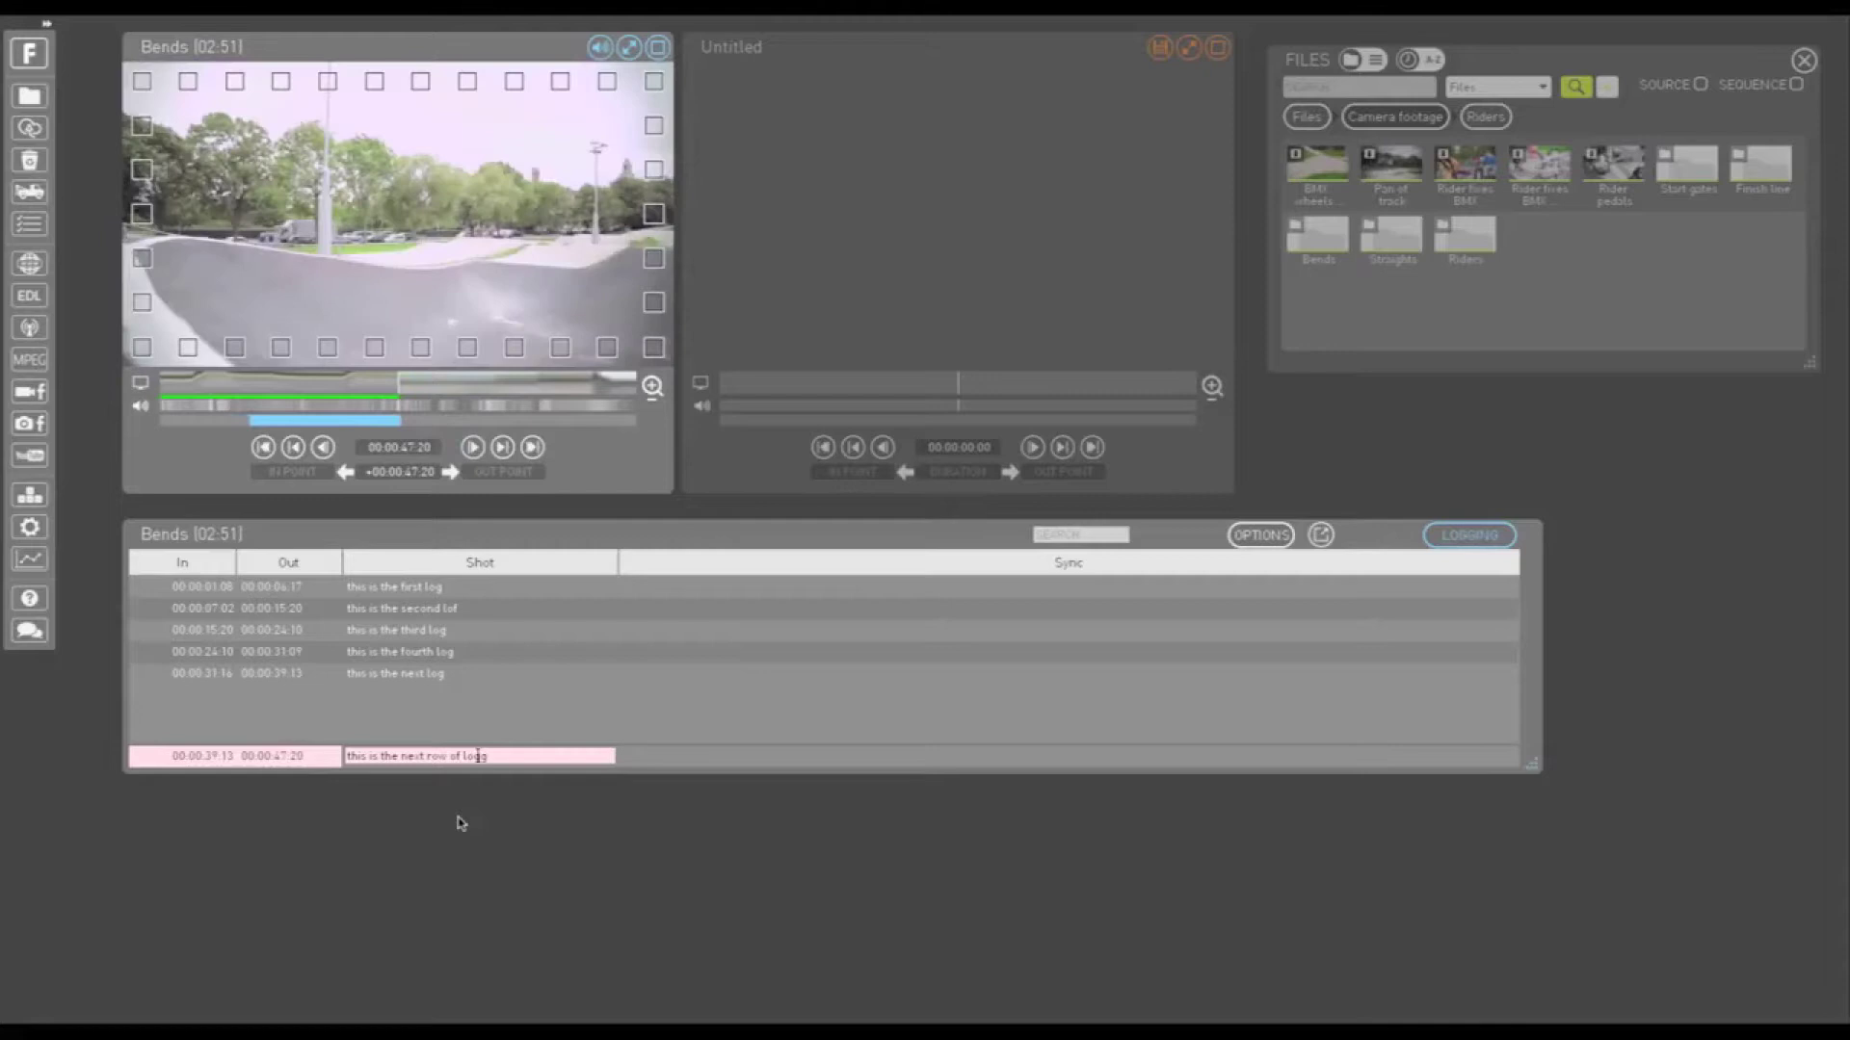
type("ing")
key("Return")
Step: Add a two-line log entry reading "this is another row of logging" and "this is a new line" for the following shot
type("this is anoth")
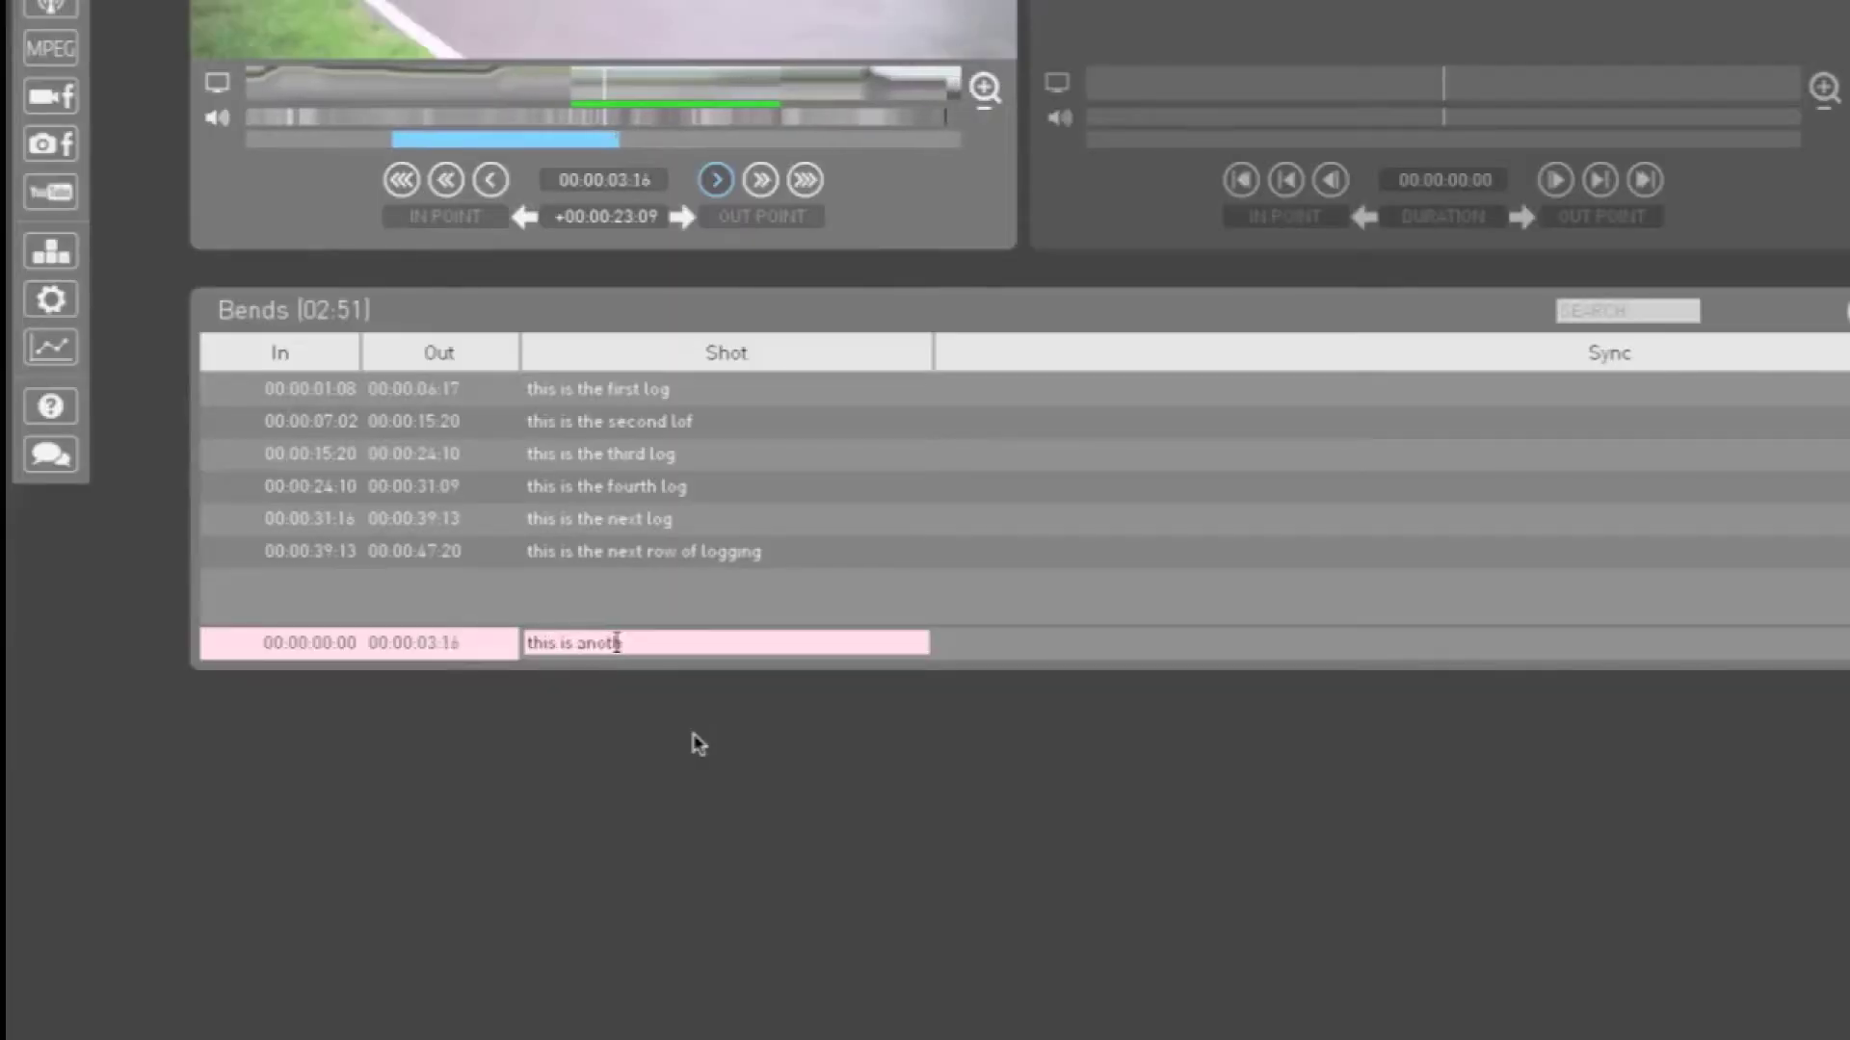
type("er row of l")
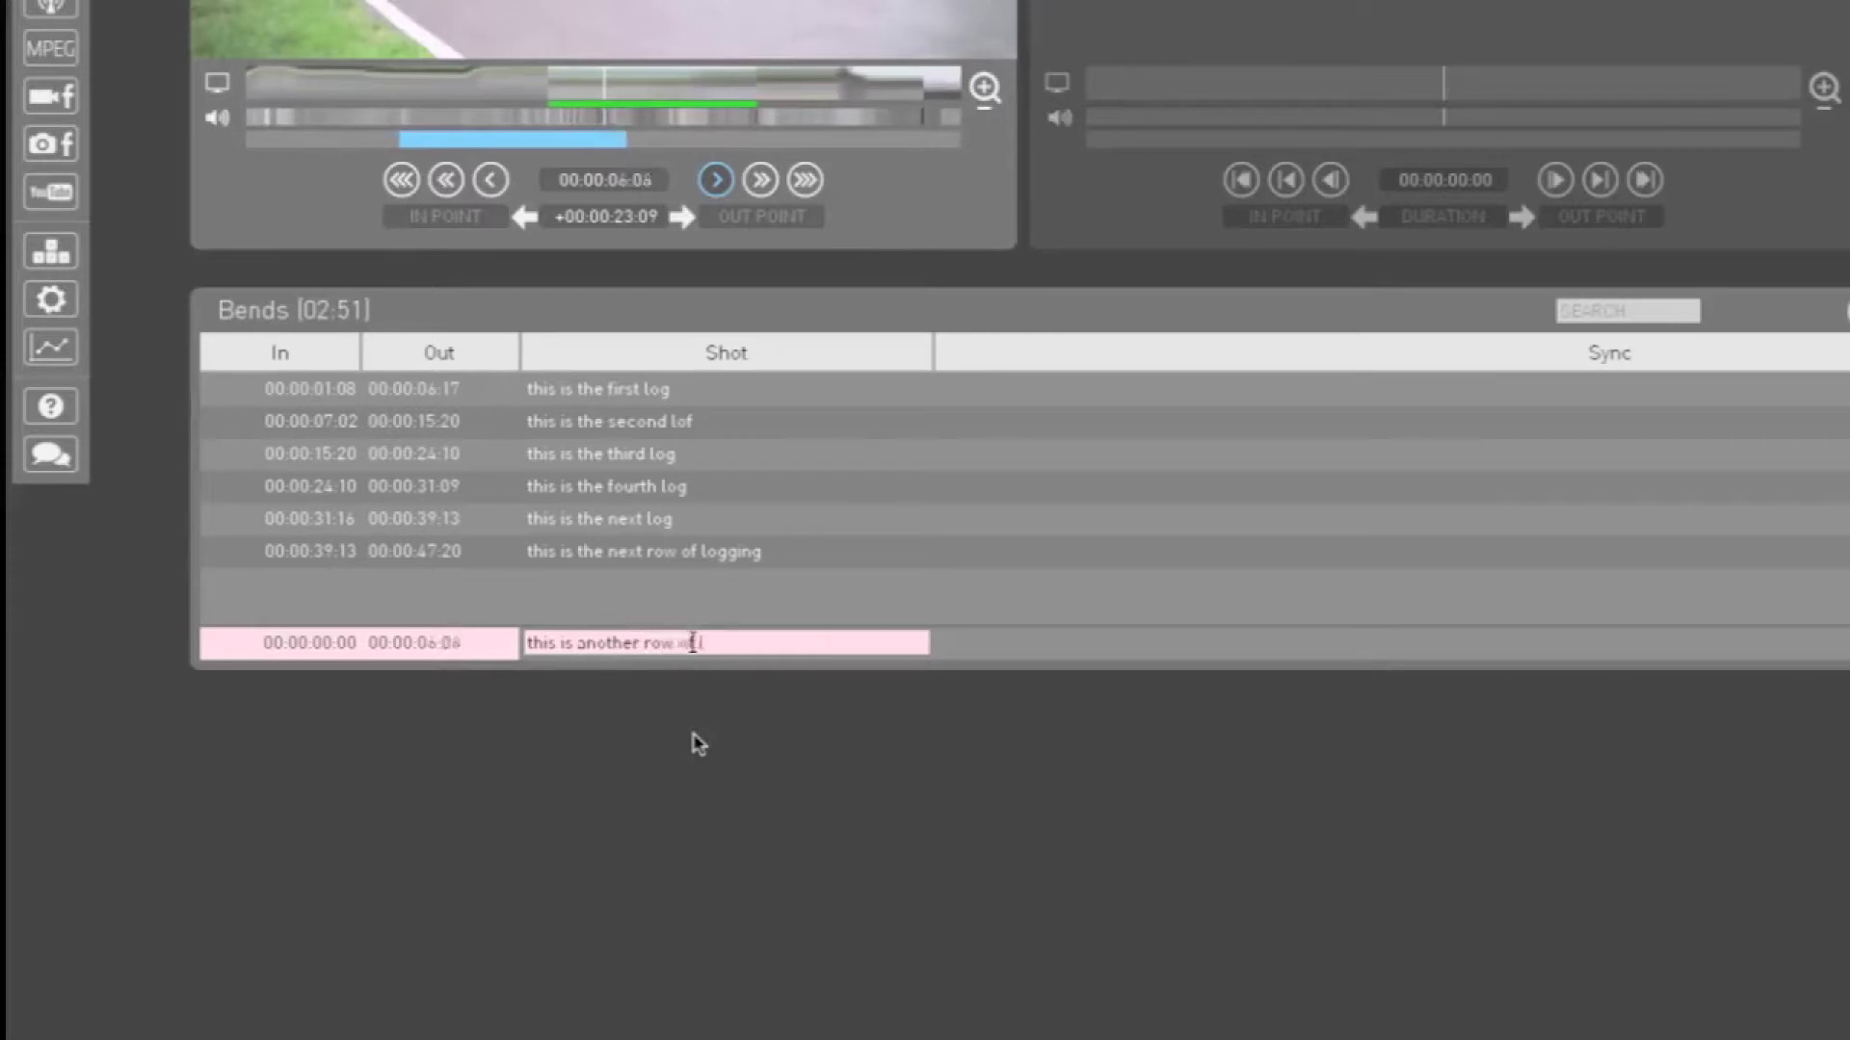
type("ogging")
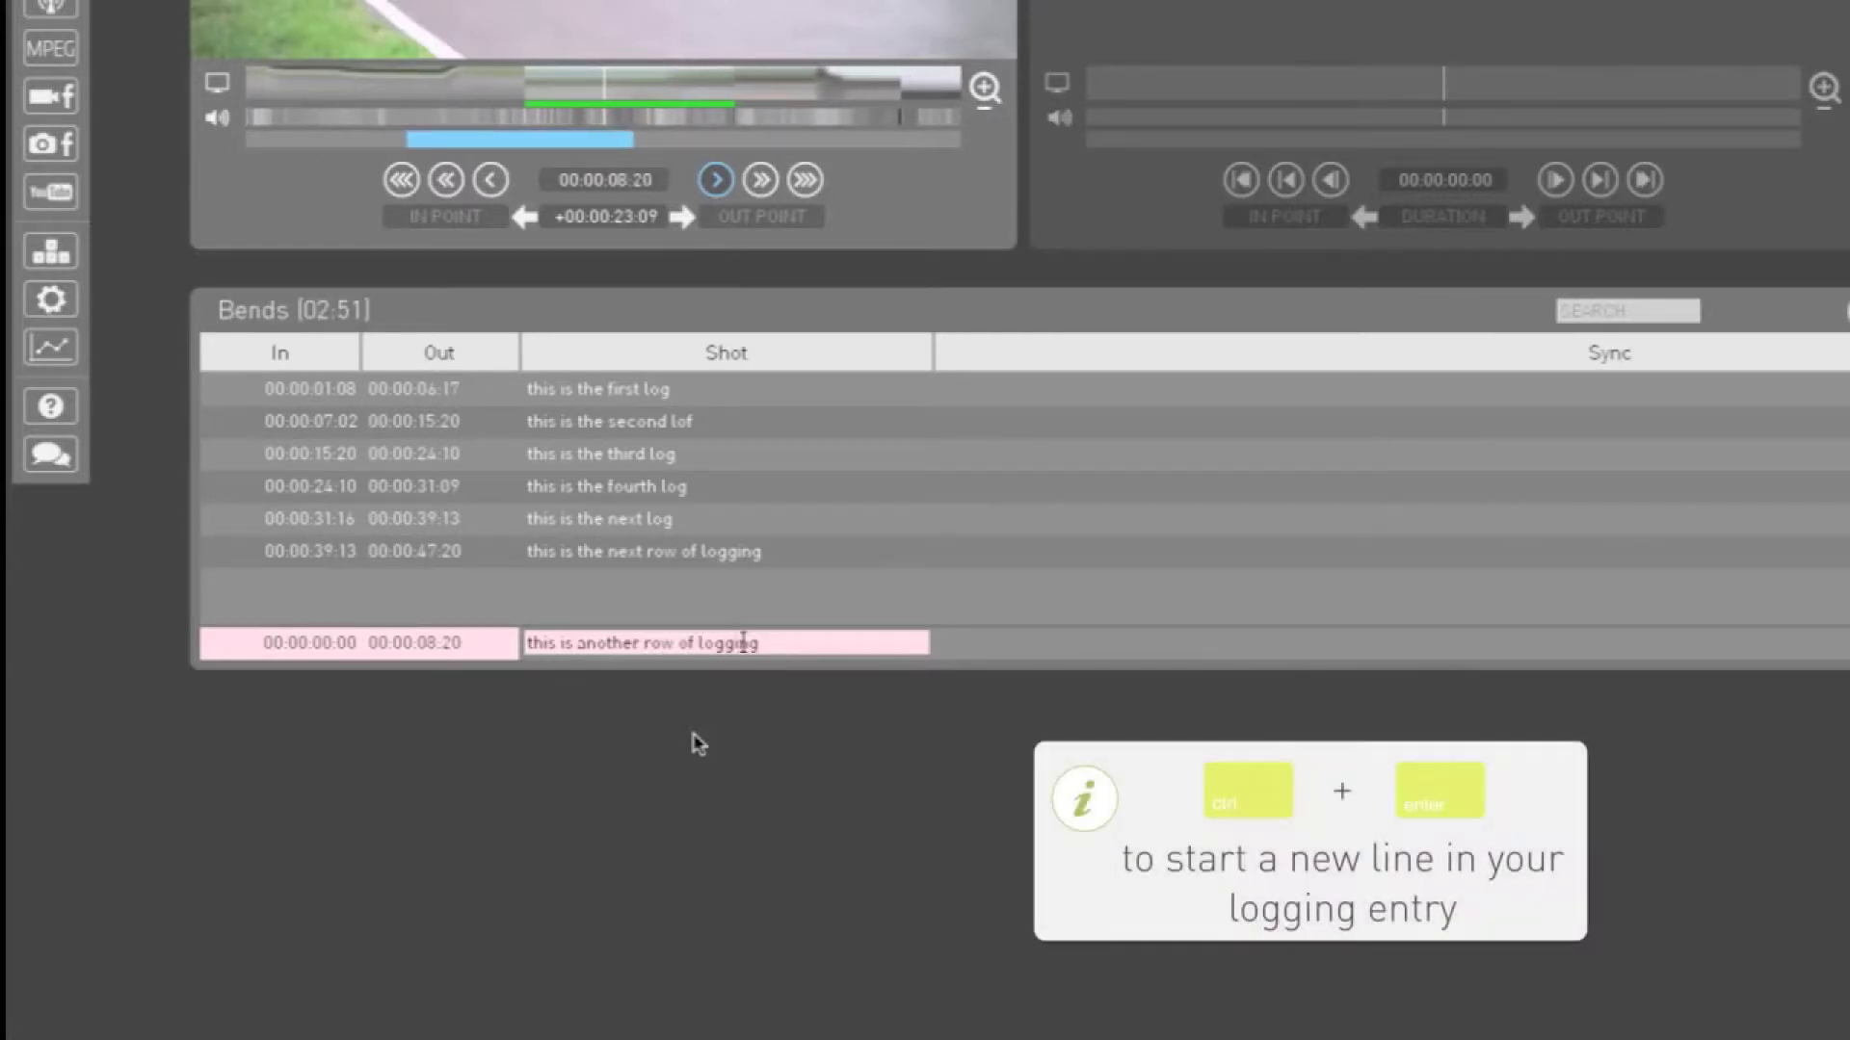
key("ctrl+Return")
type("this ")
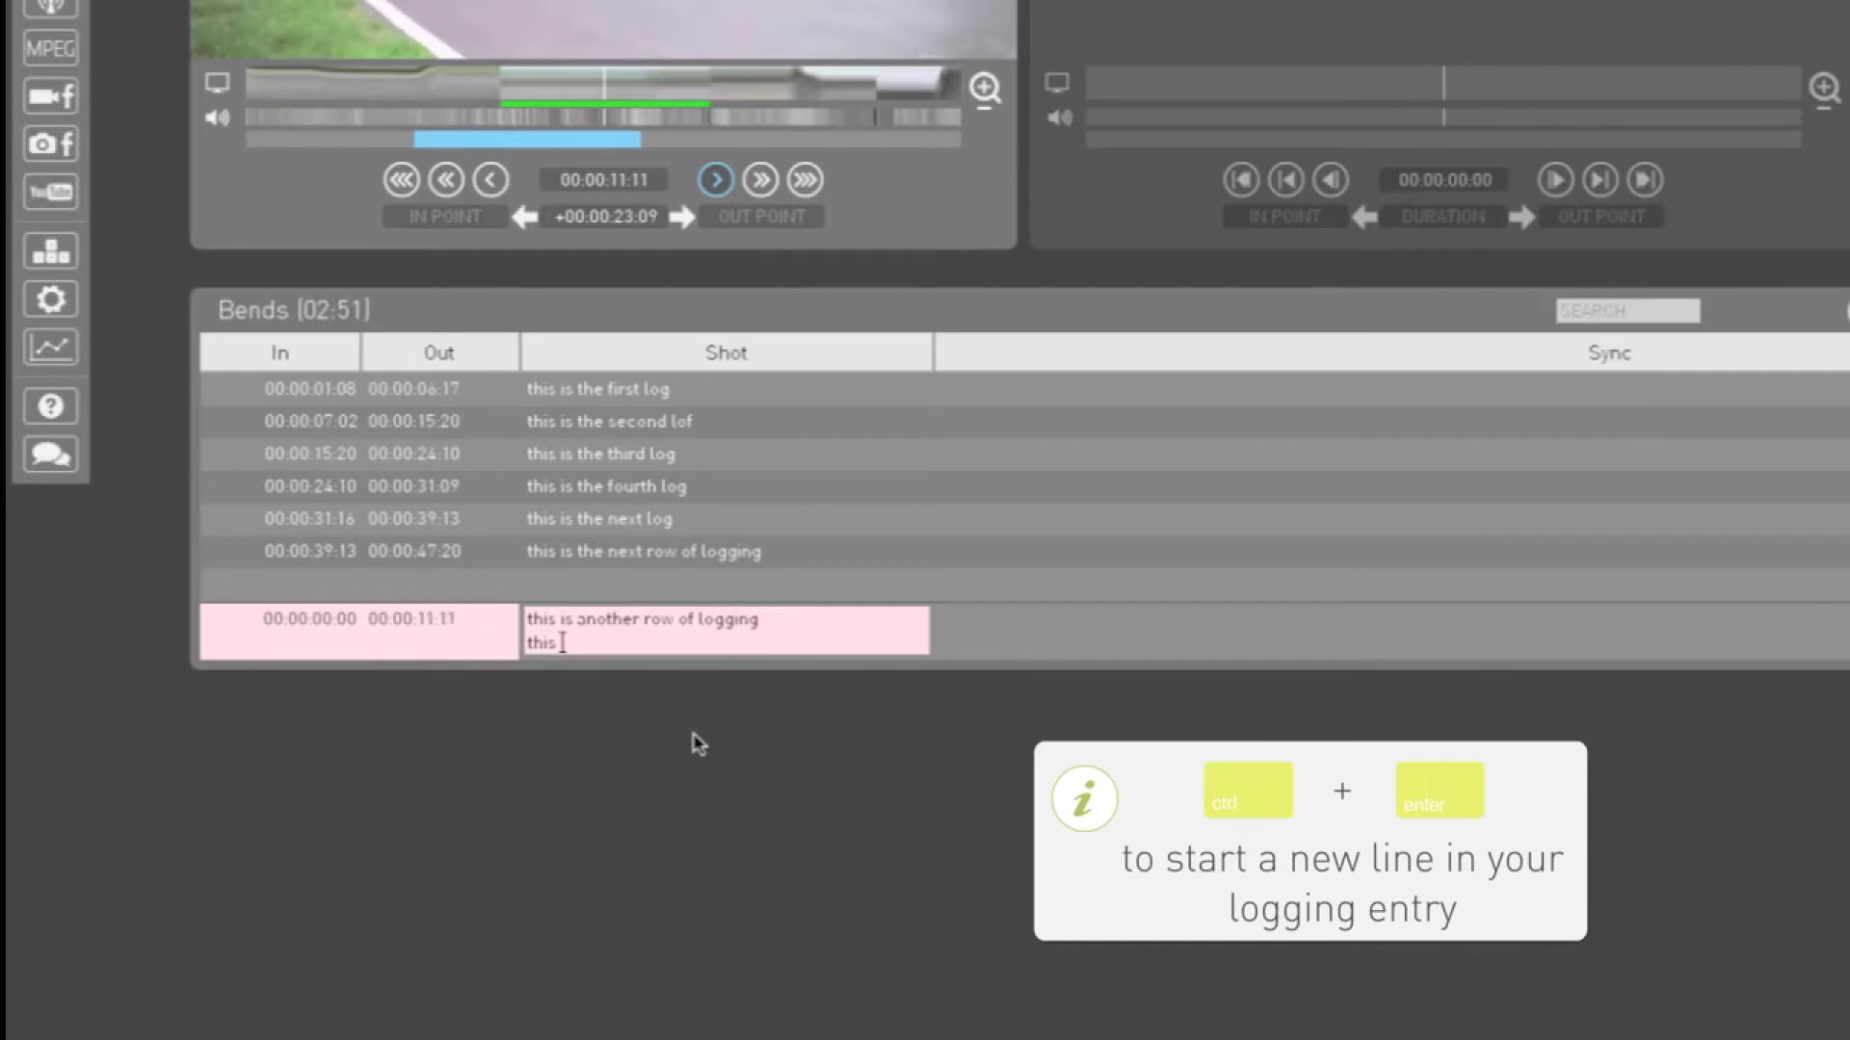
type("is a new line")
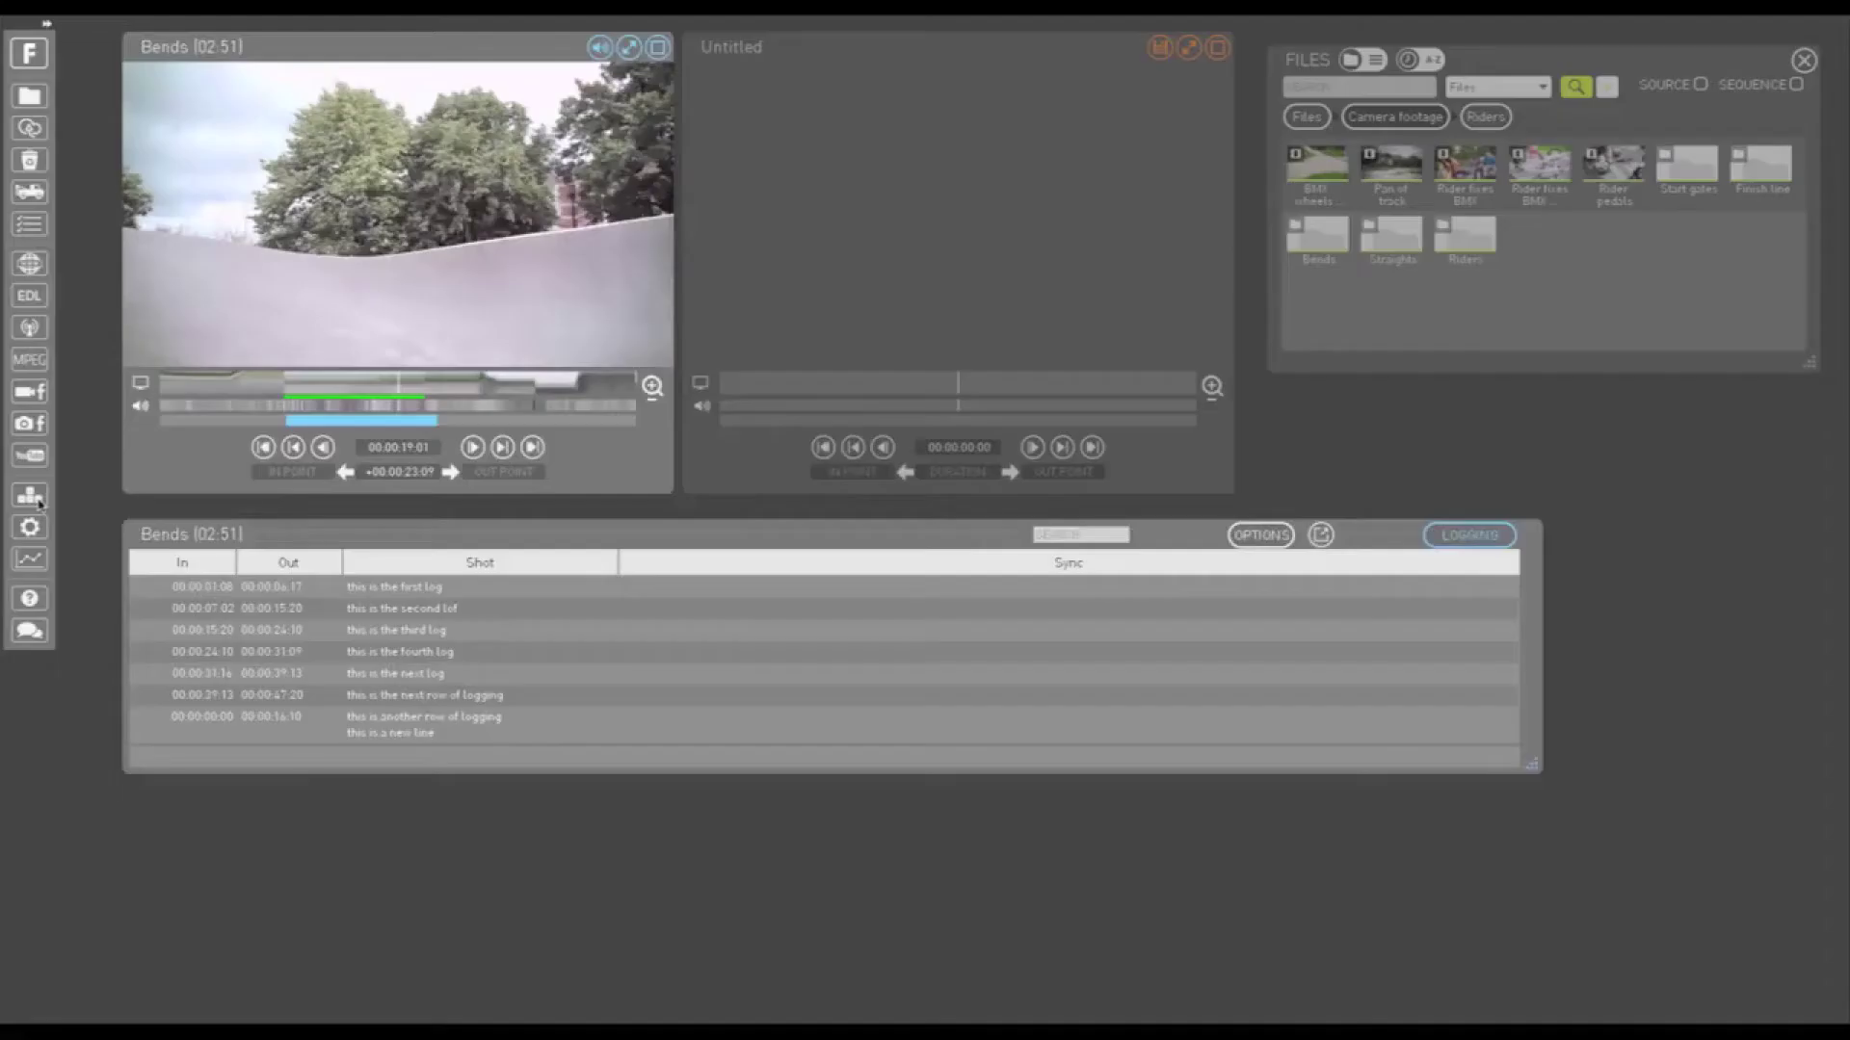
Step: Open the keyboard shortcuts list and look up the logging actions
left_click(38, 500)
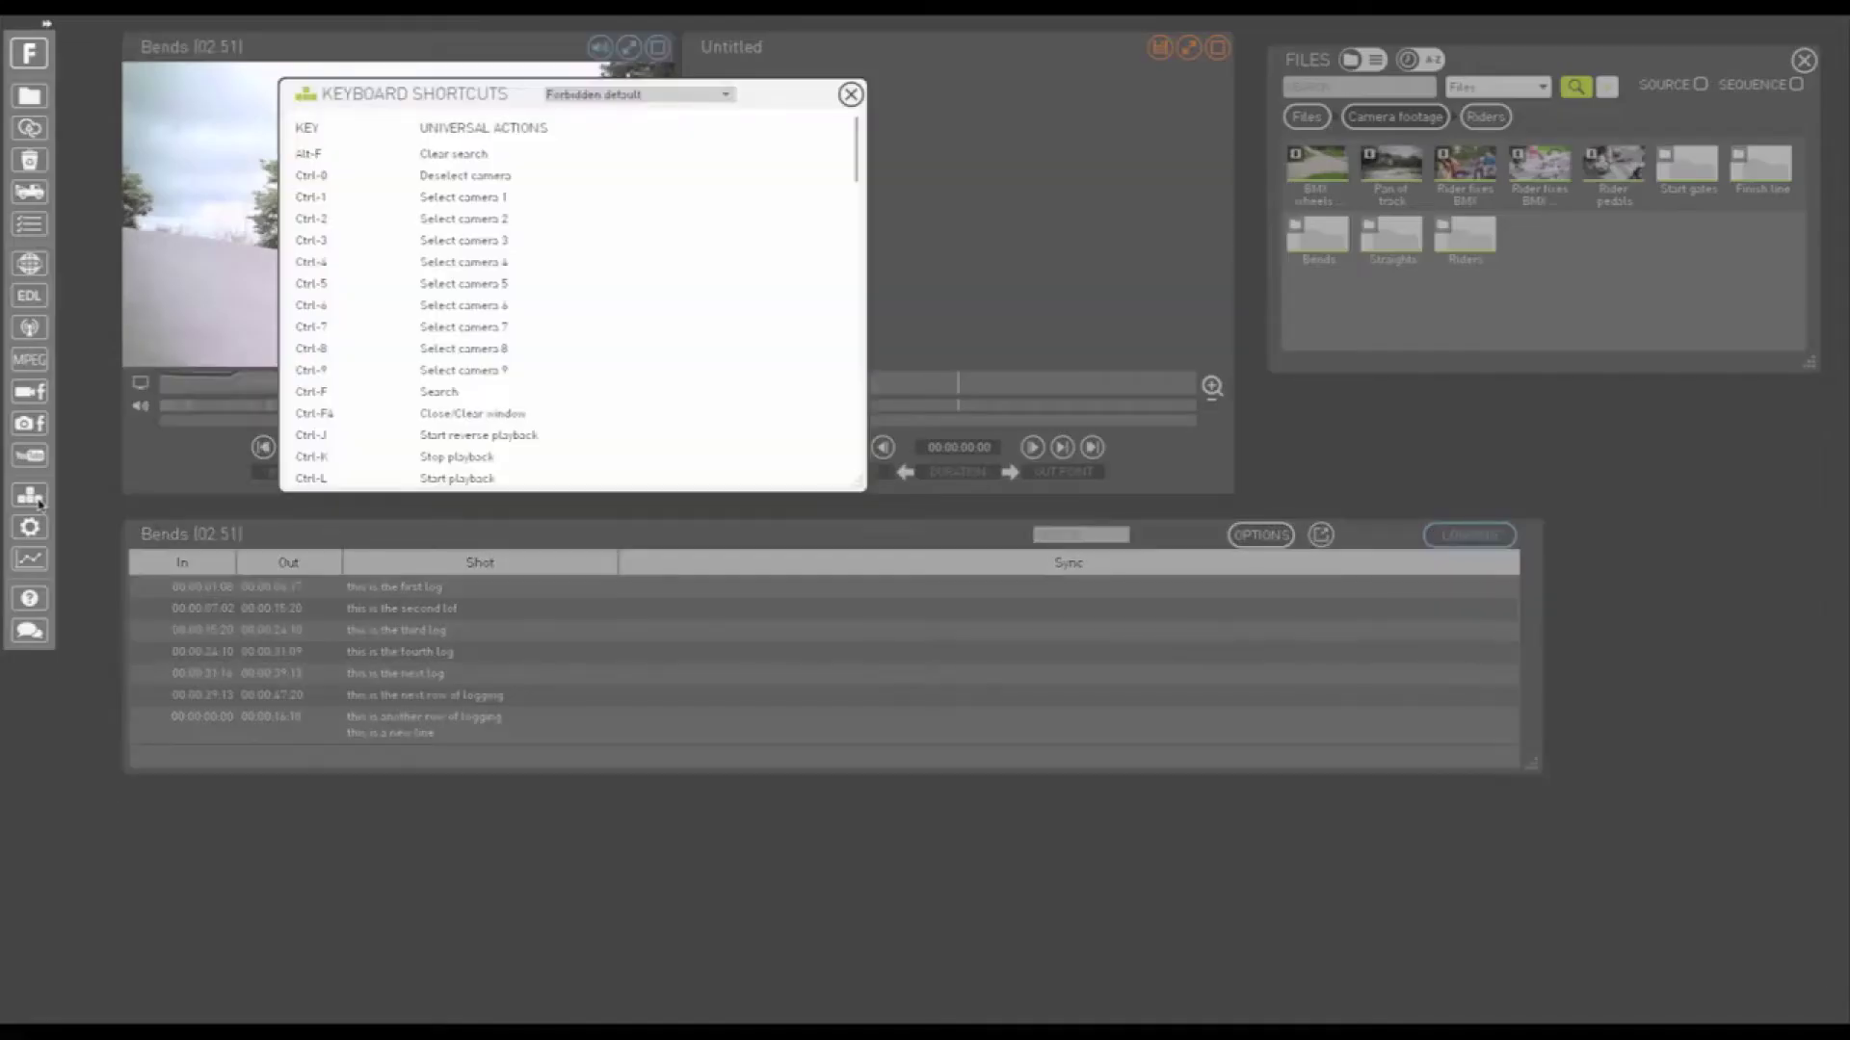
scroll(621, 282, "down", 10)
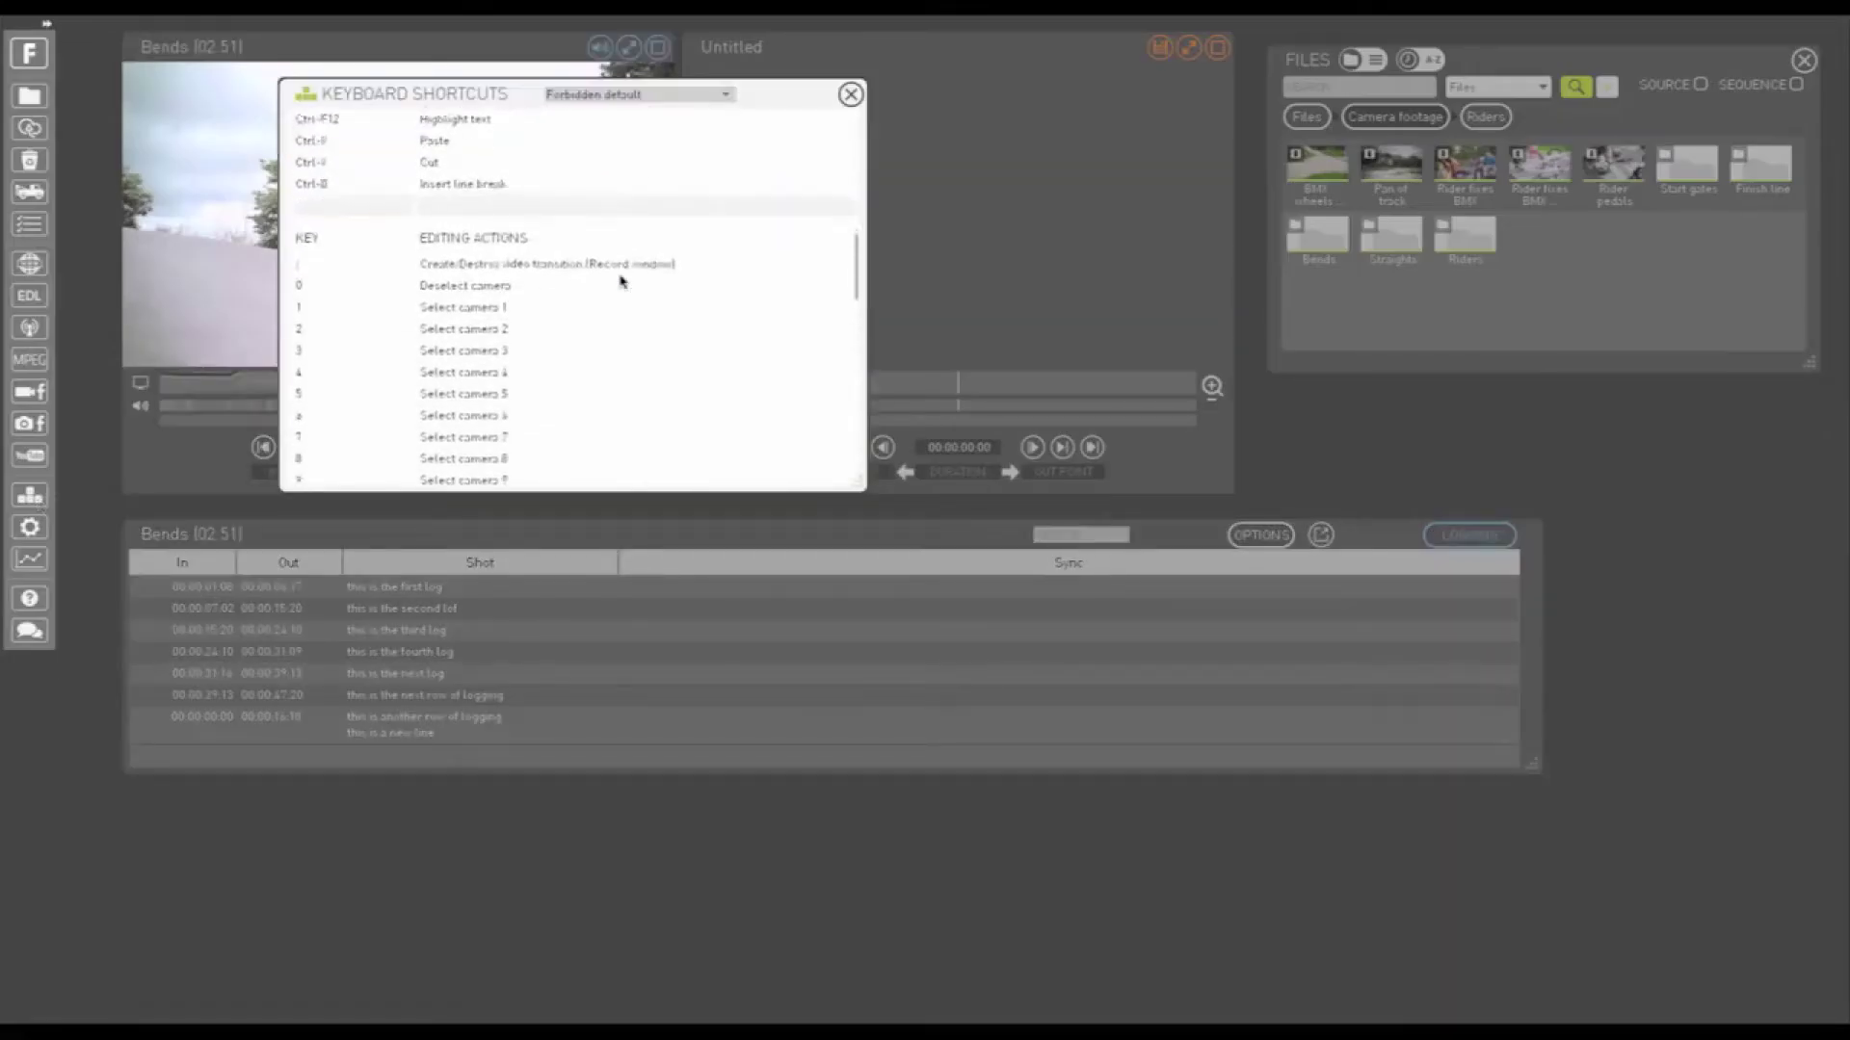
scroll(622, 282, "down", 15)
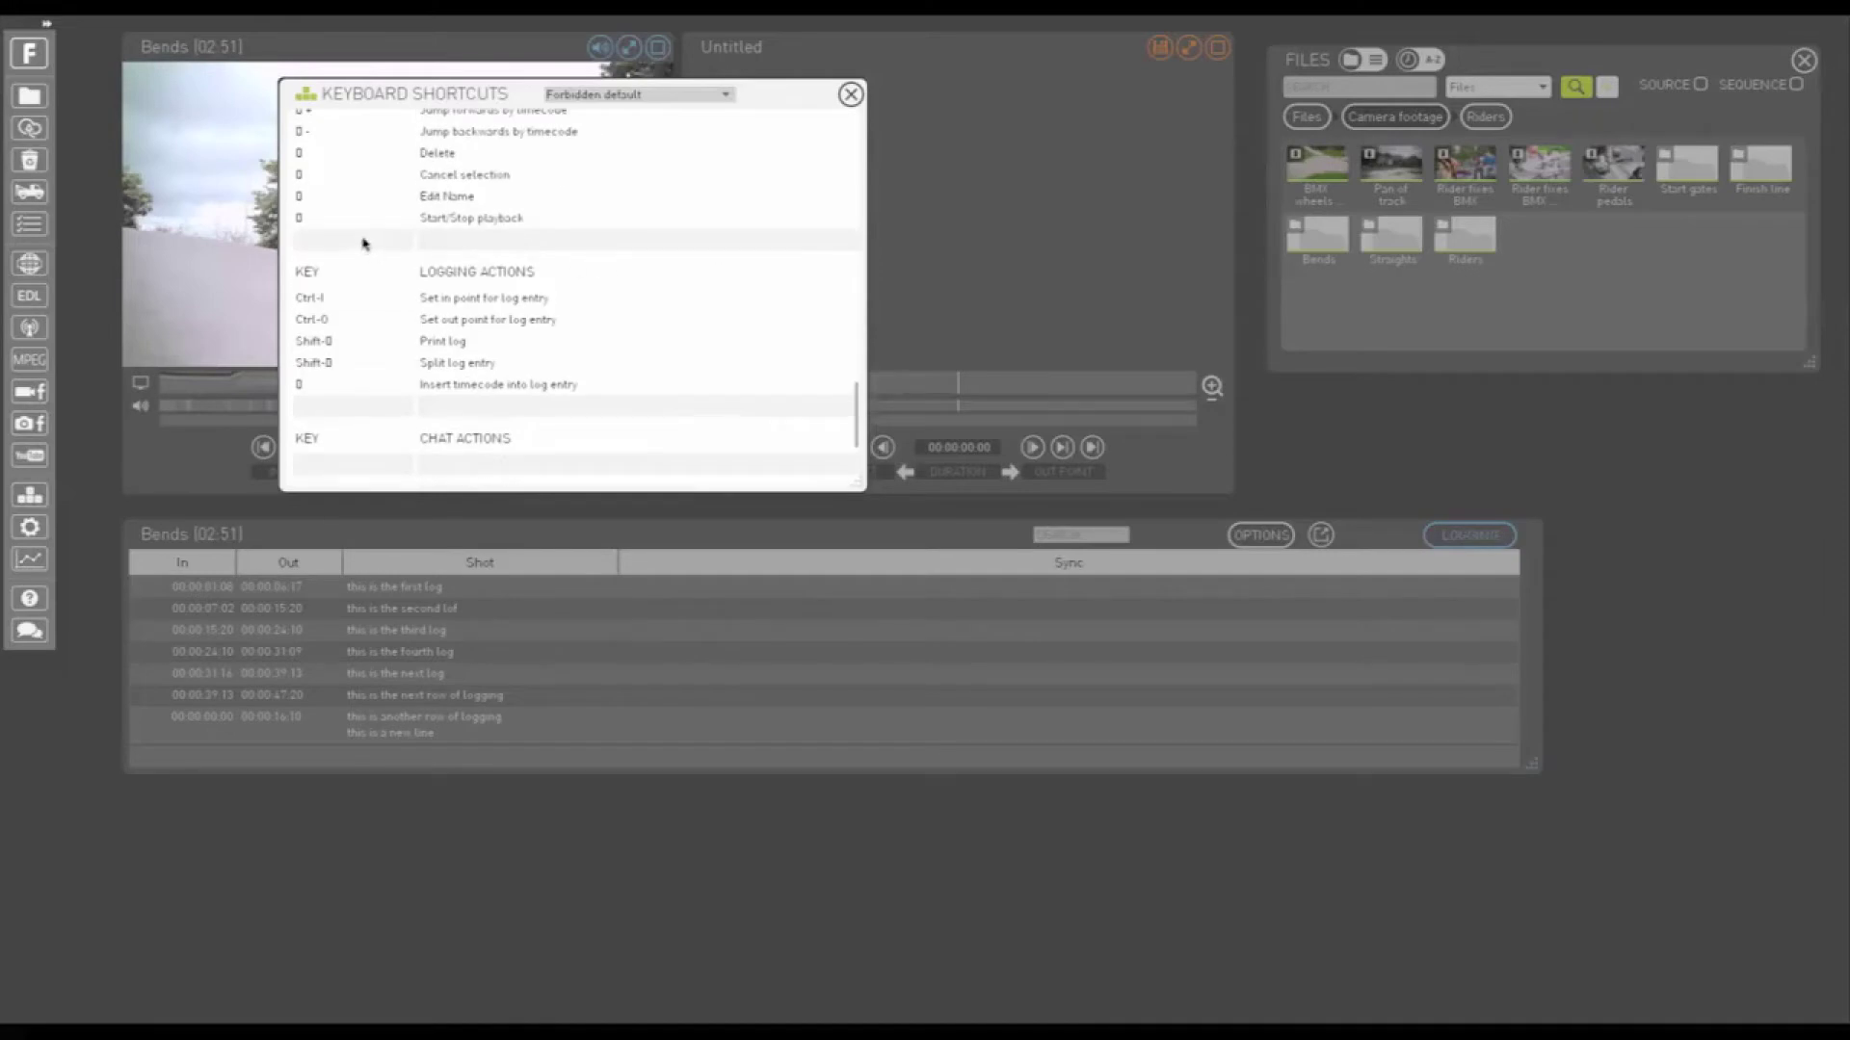
Step: Add a keyboard shortcut on the A key above the logging actions, choosing its action from the available actions
left_click(364, 243)
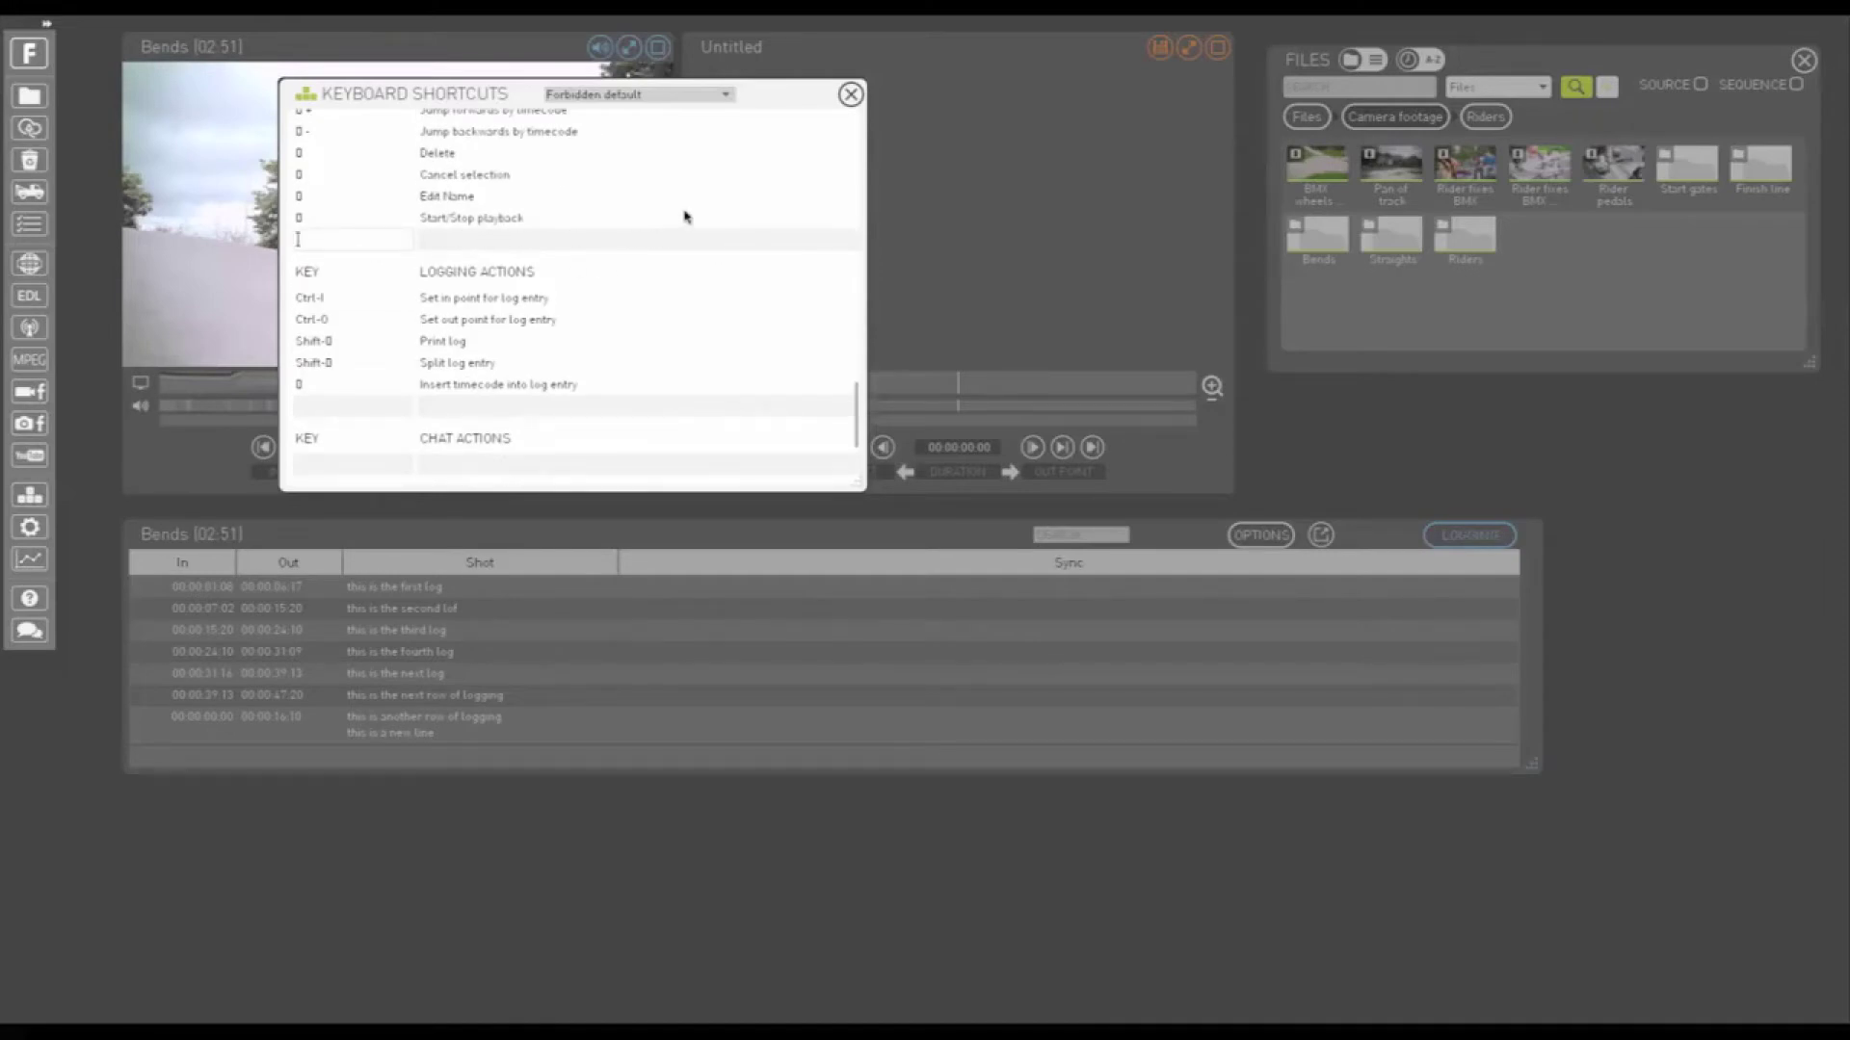
key("a")
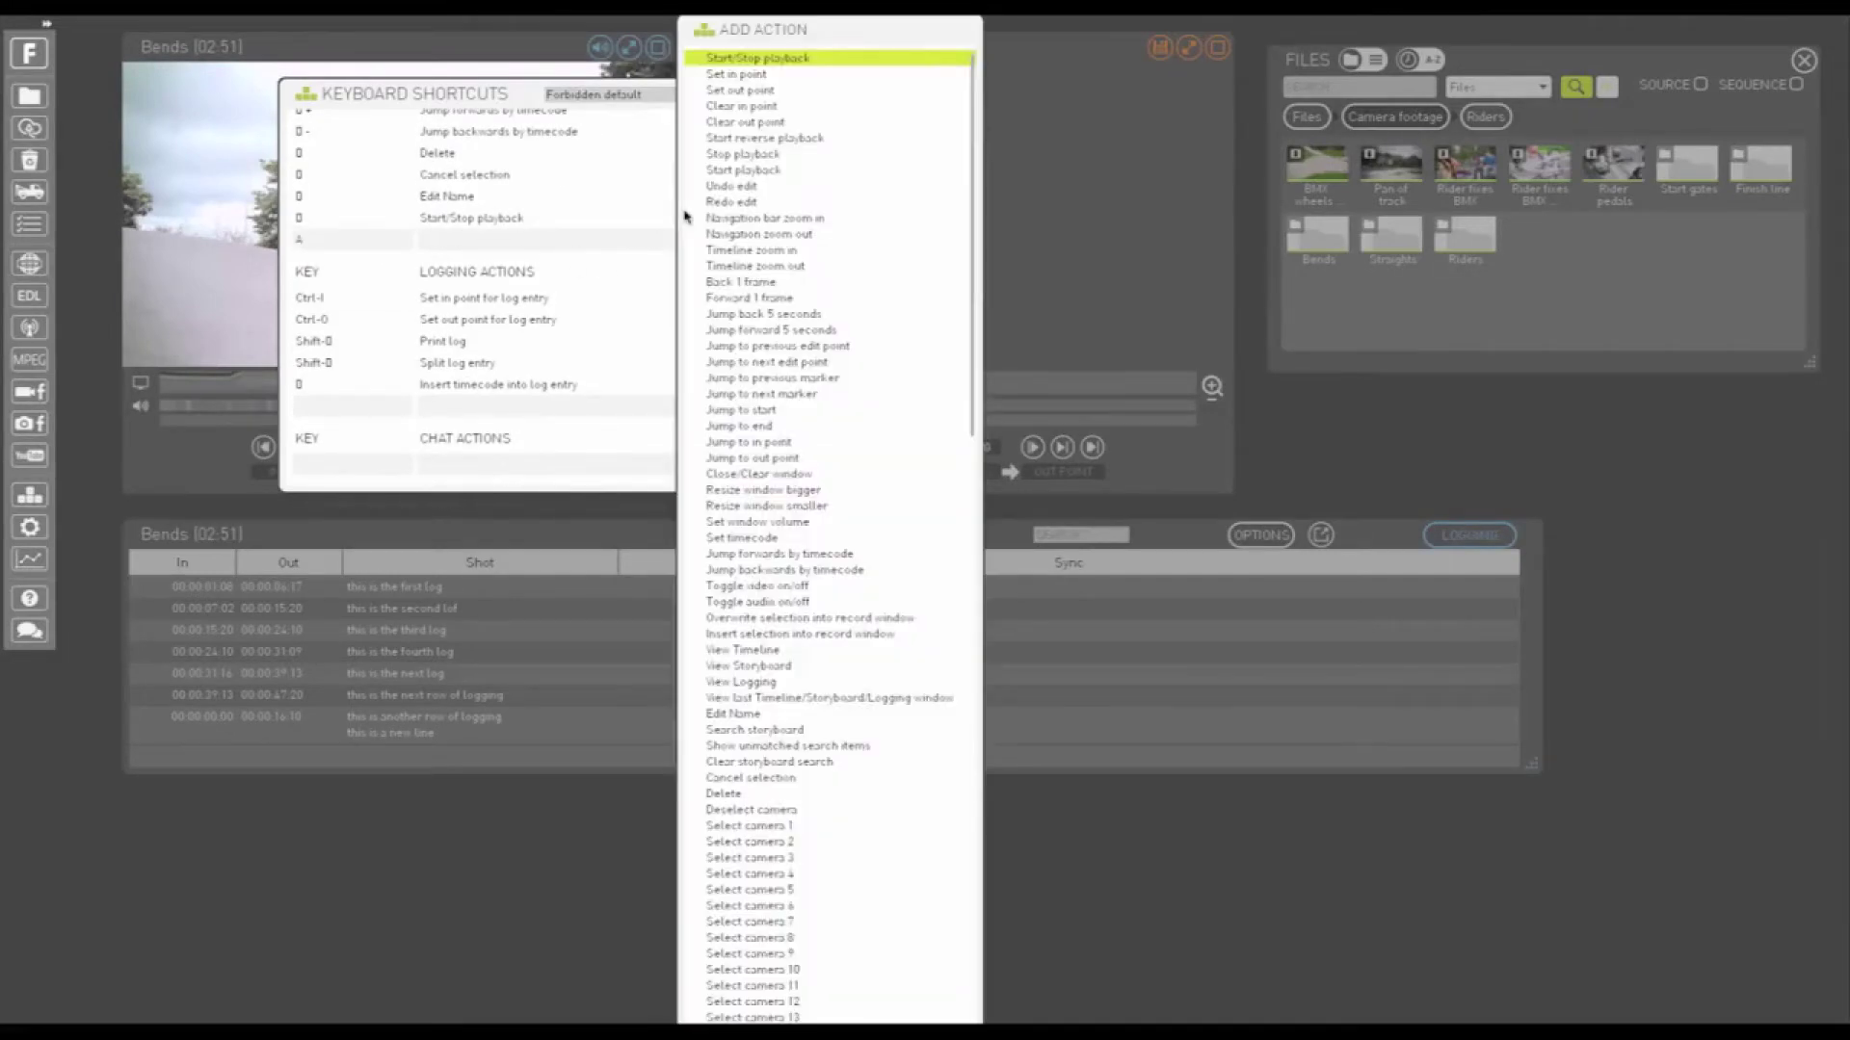
left_click(813, 108)
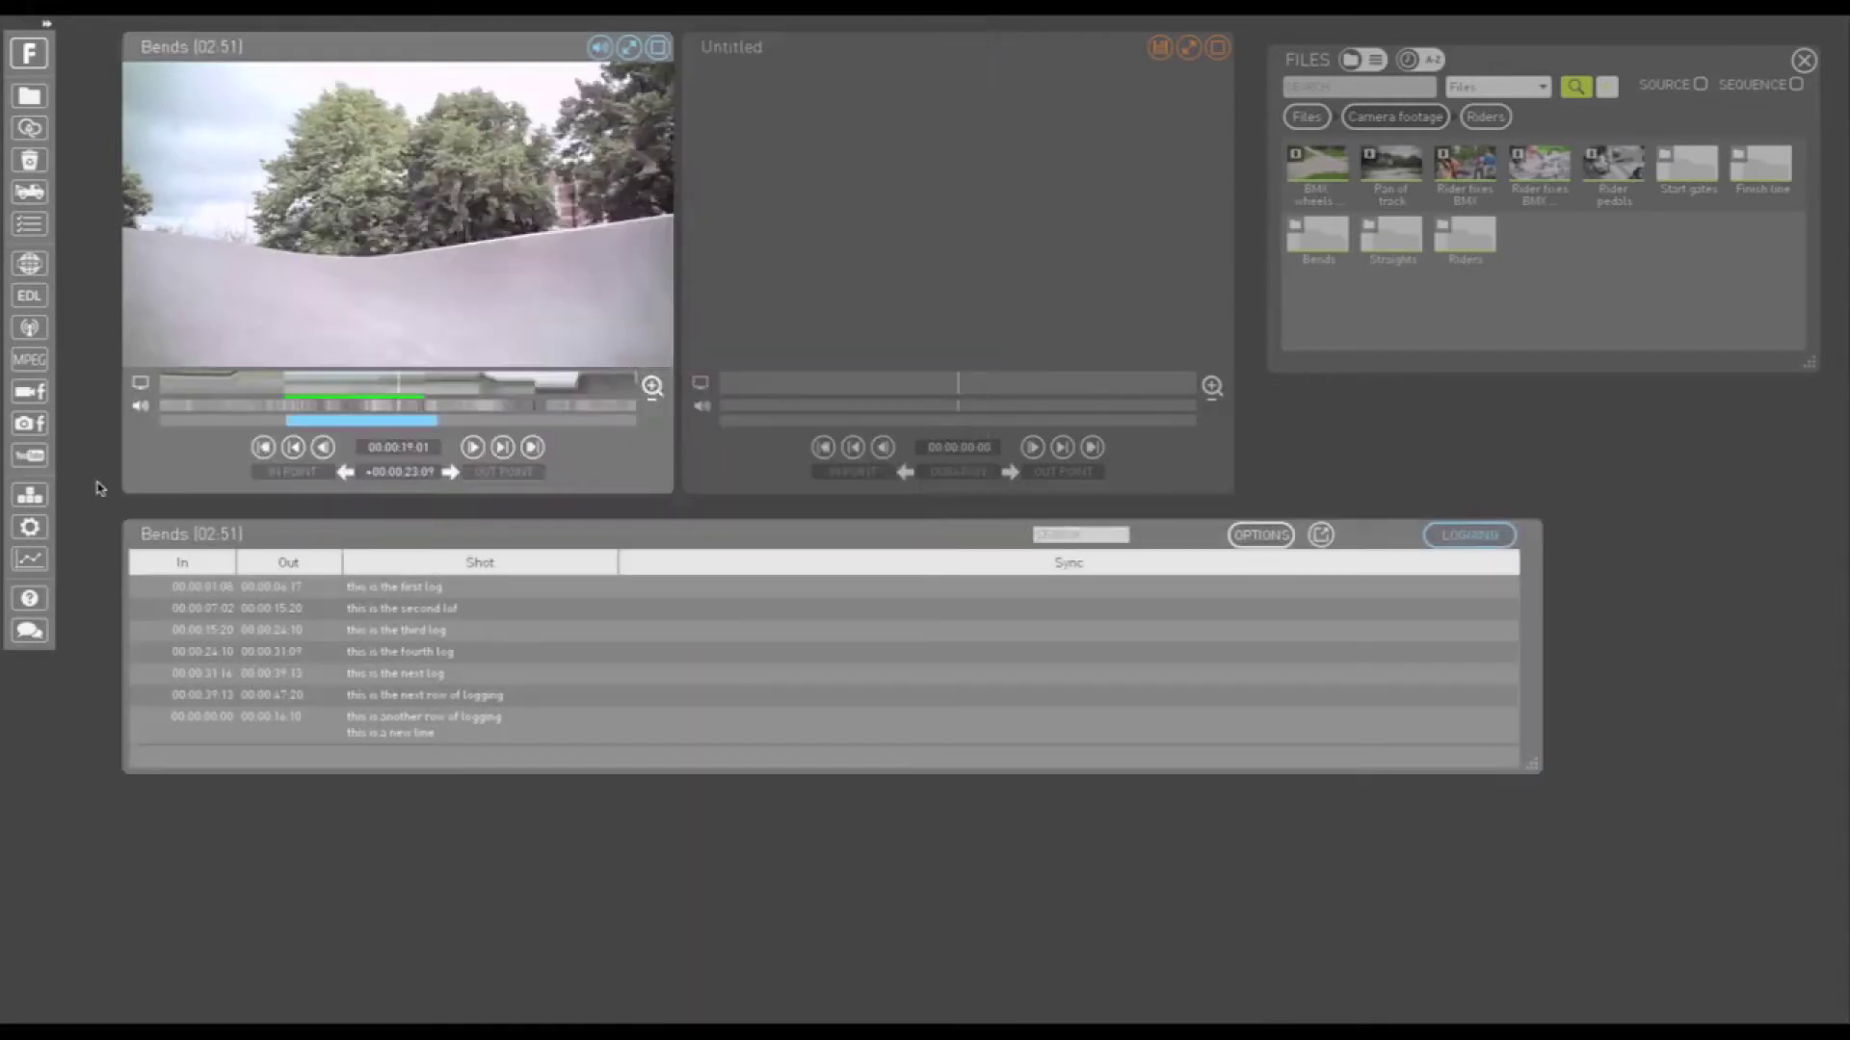
Step: Edit the third log entry's description to read "this is the third row of log", and delete that entry from the log
left_click(432, 628)
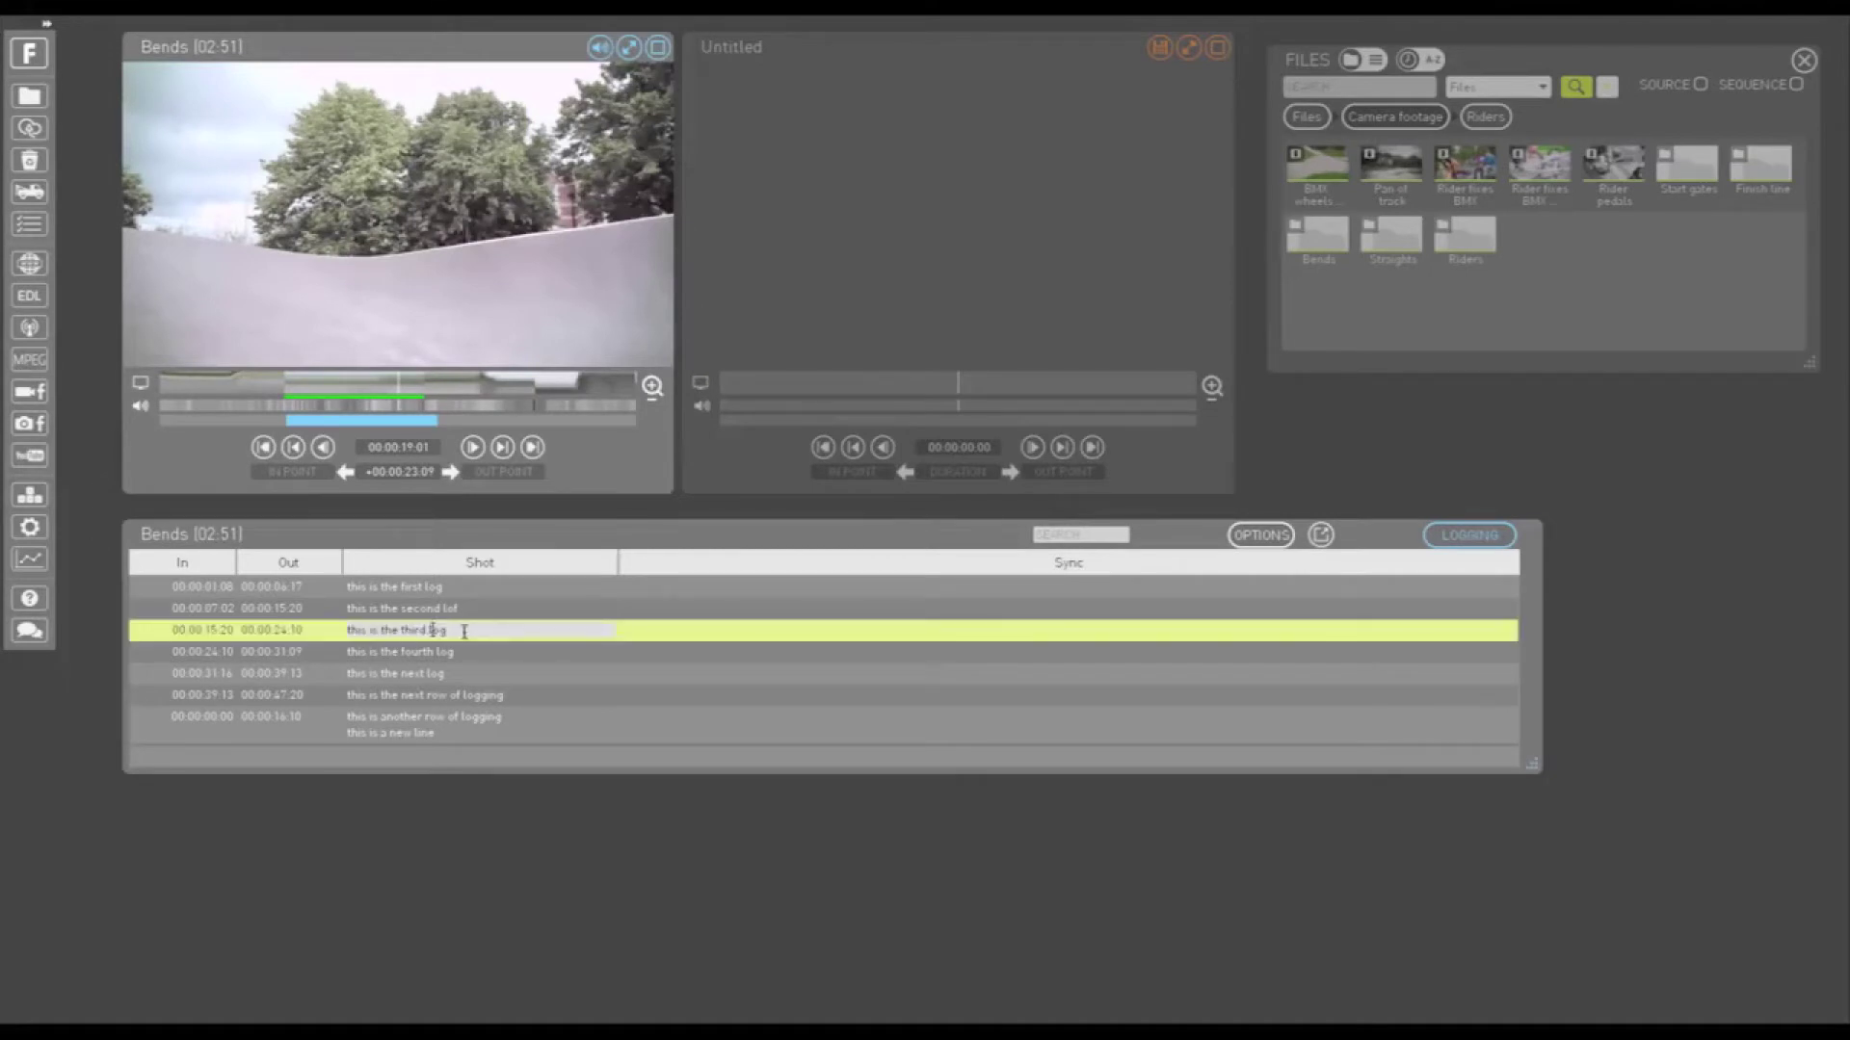
type("new ro")
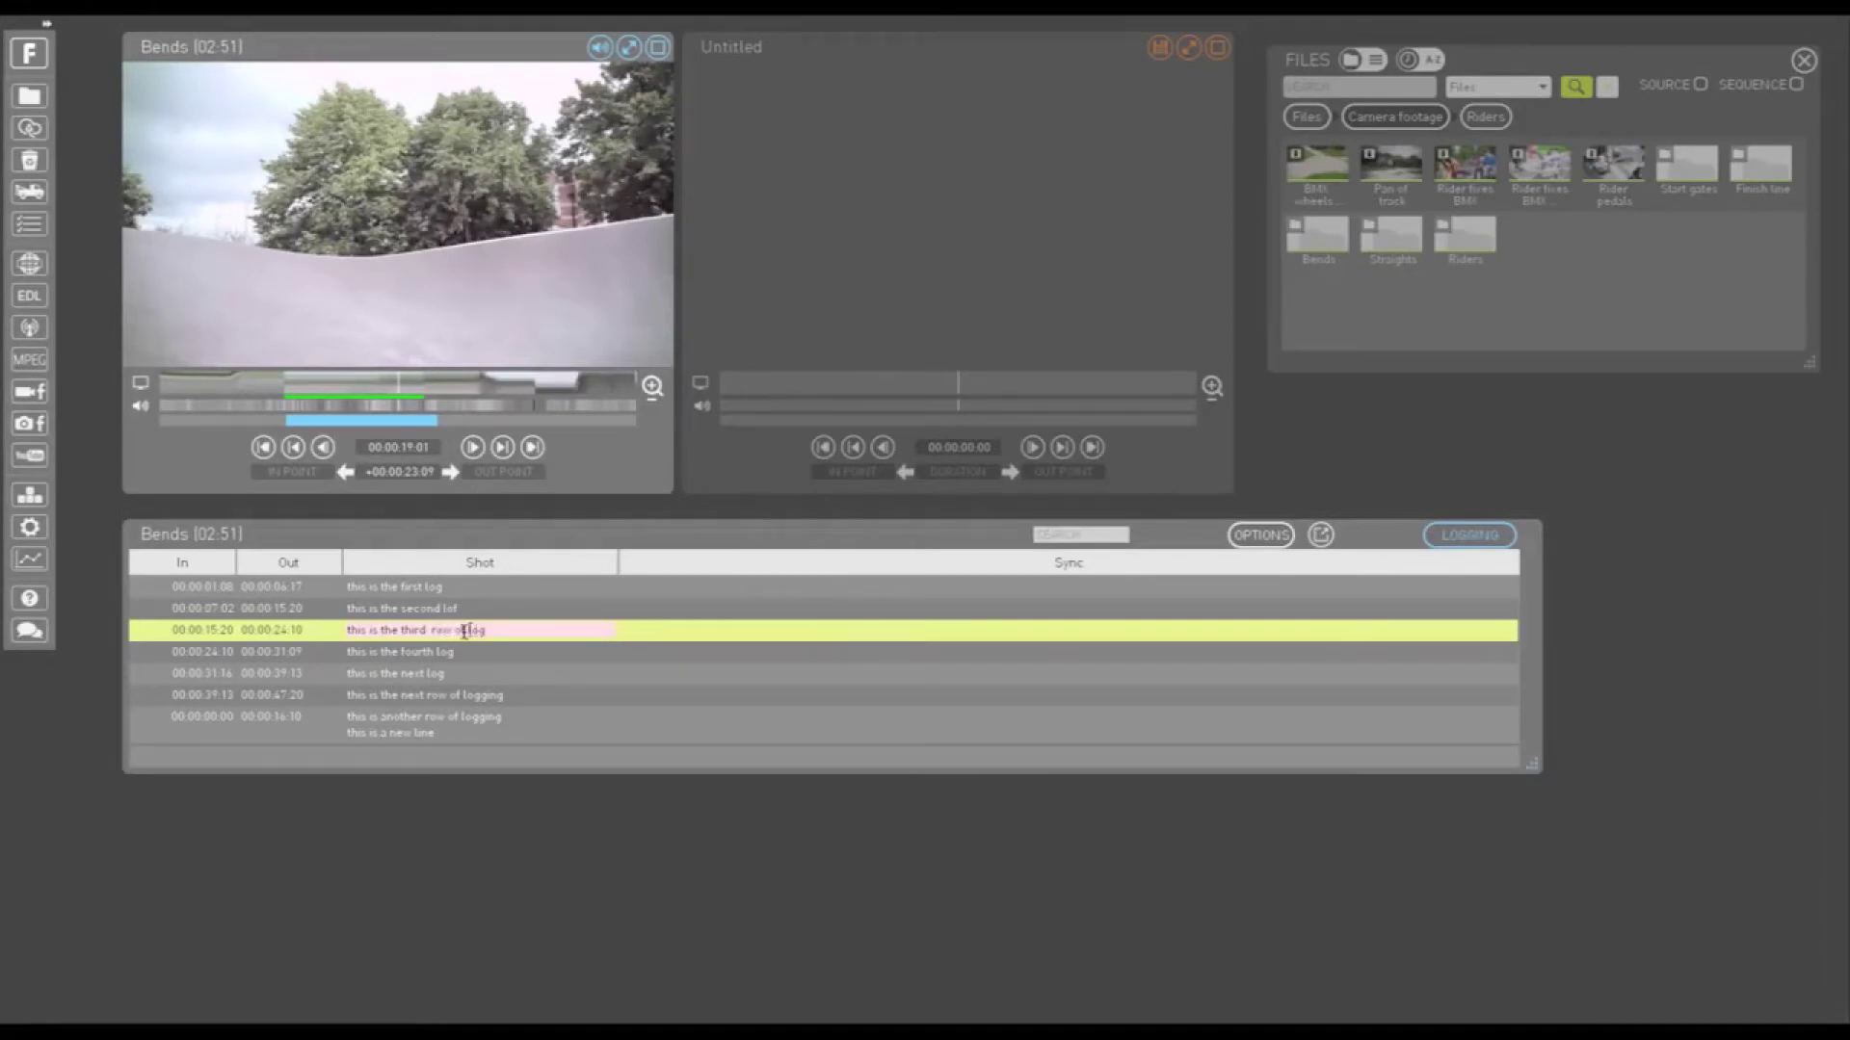
key("BackSpace")
key("BackSpace")
key("BackSpace")
key("BackSpace")
left_click(562, 804)
key("Delete")
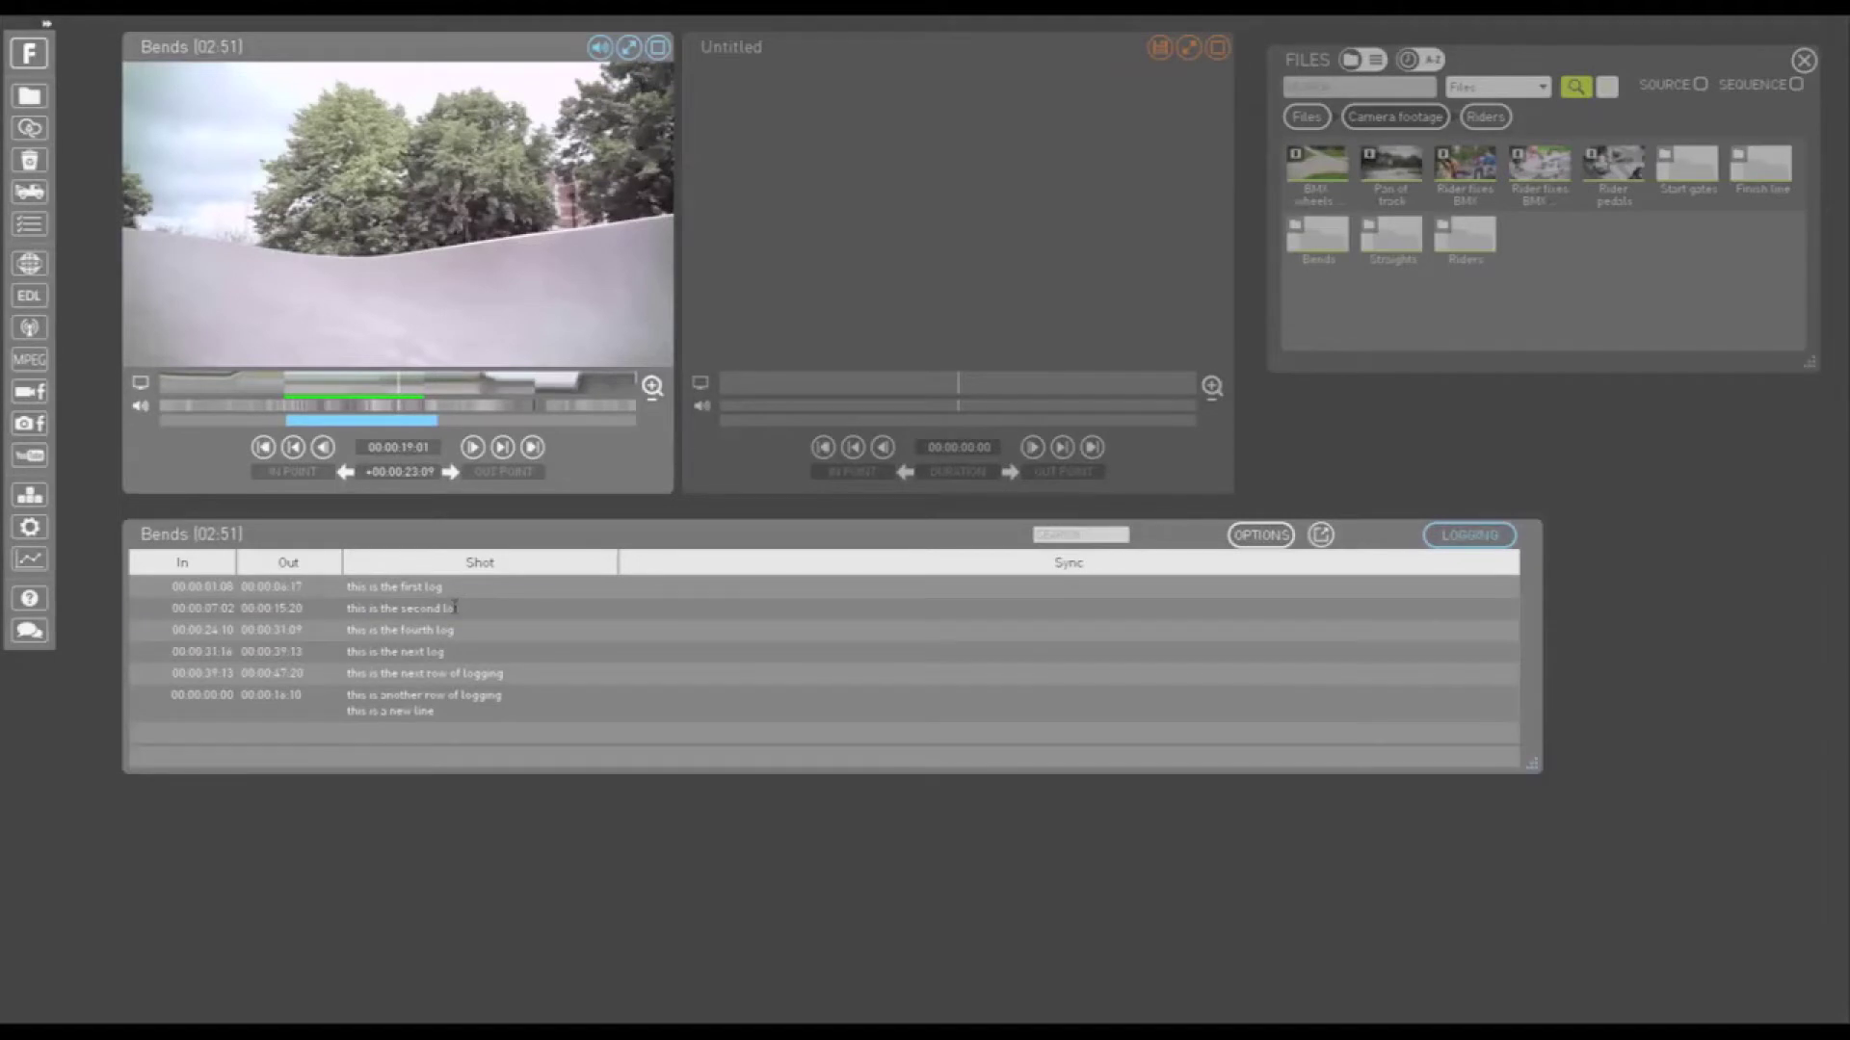
Step: Correct the misspelled word "lof" in the second log entry with a spelling suggestion
left_click(456, 607)
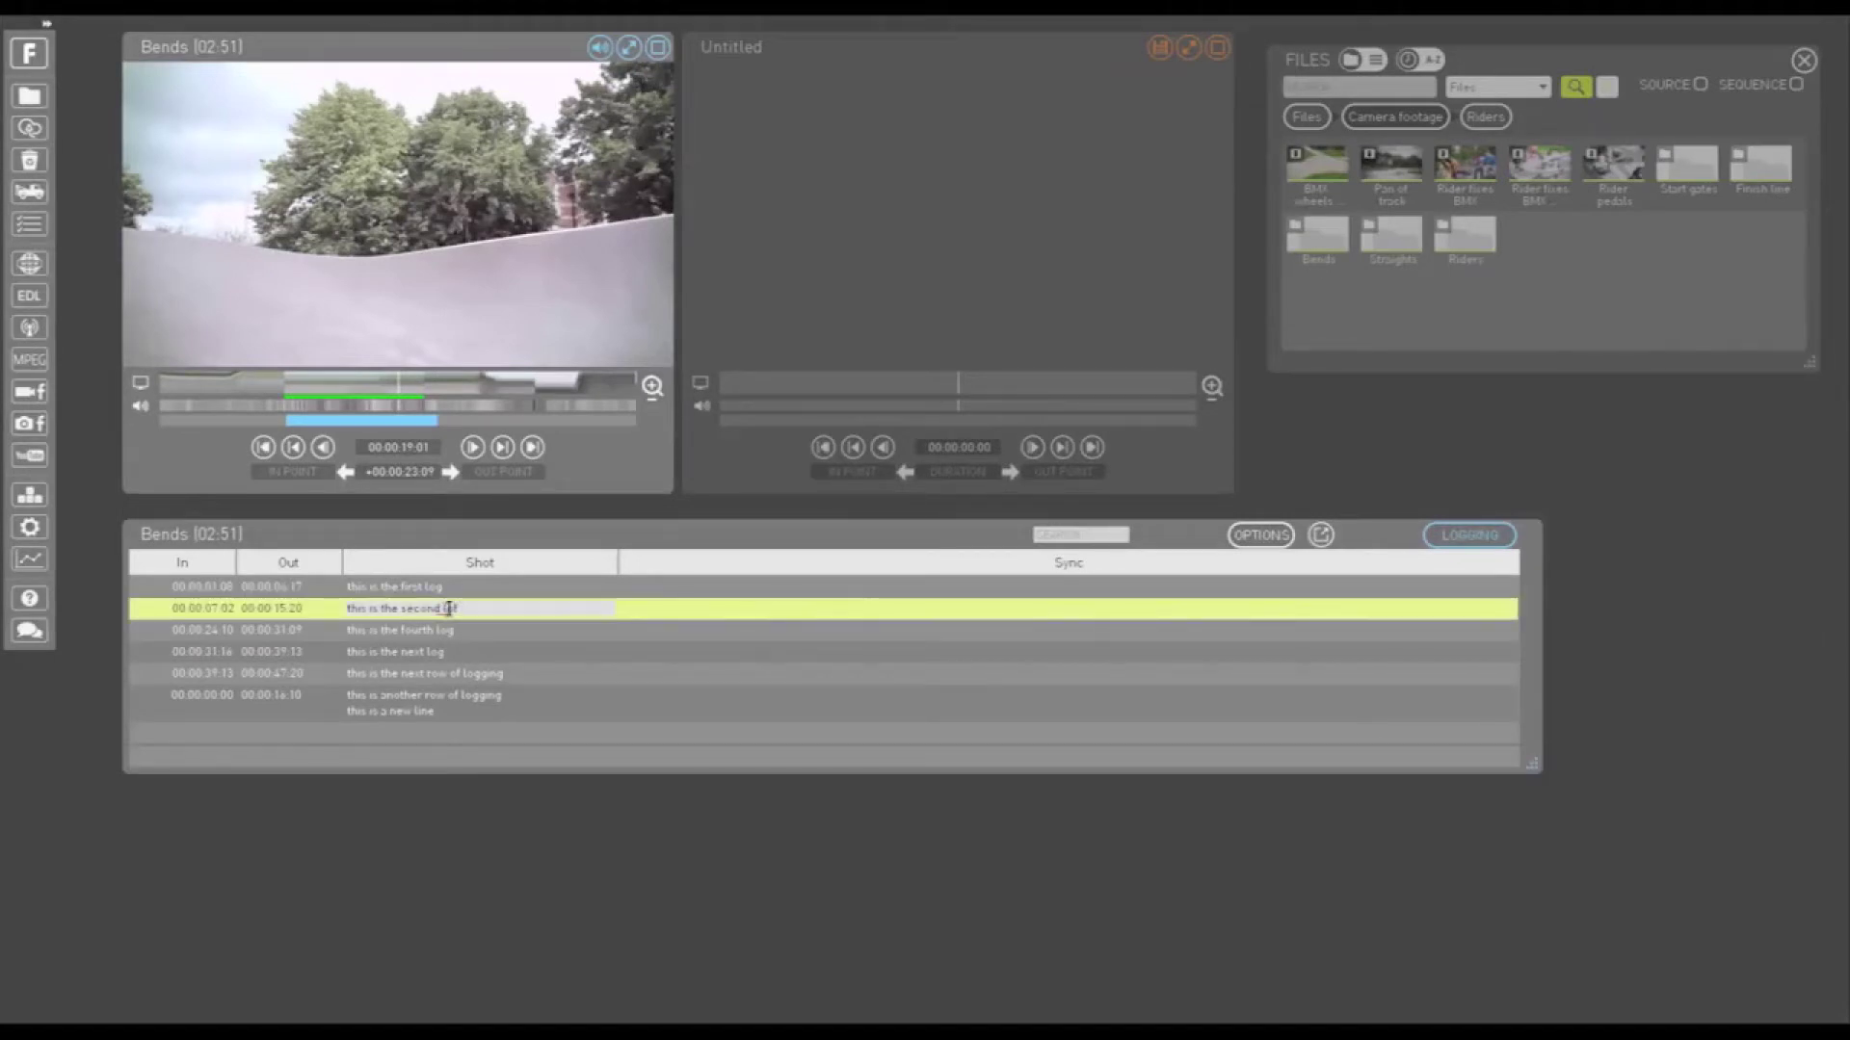
right_click(447, 608)
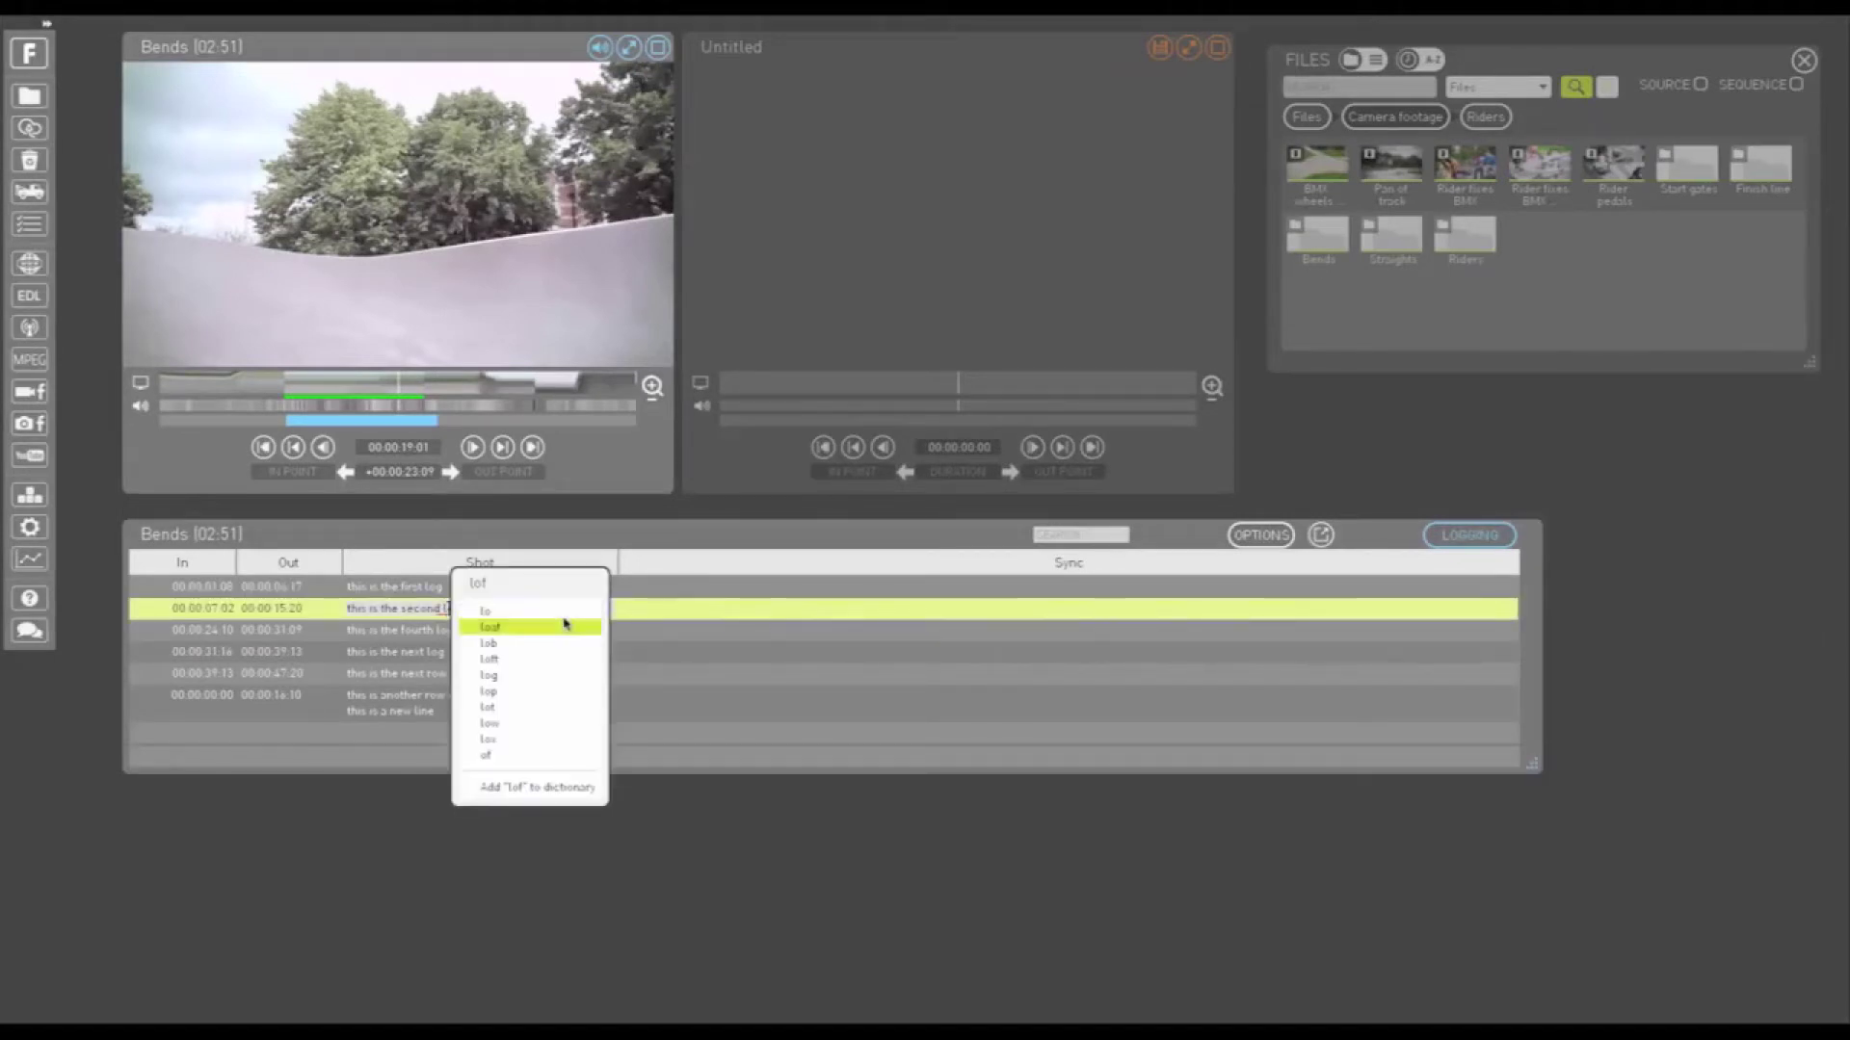
left_click(552, 686)
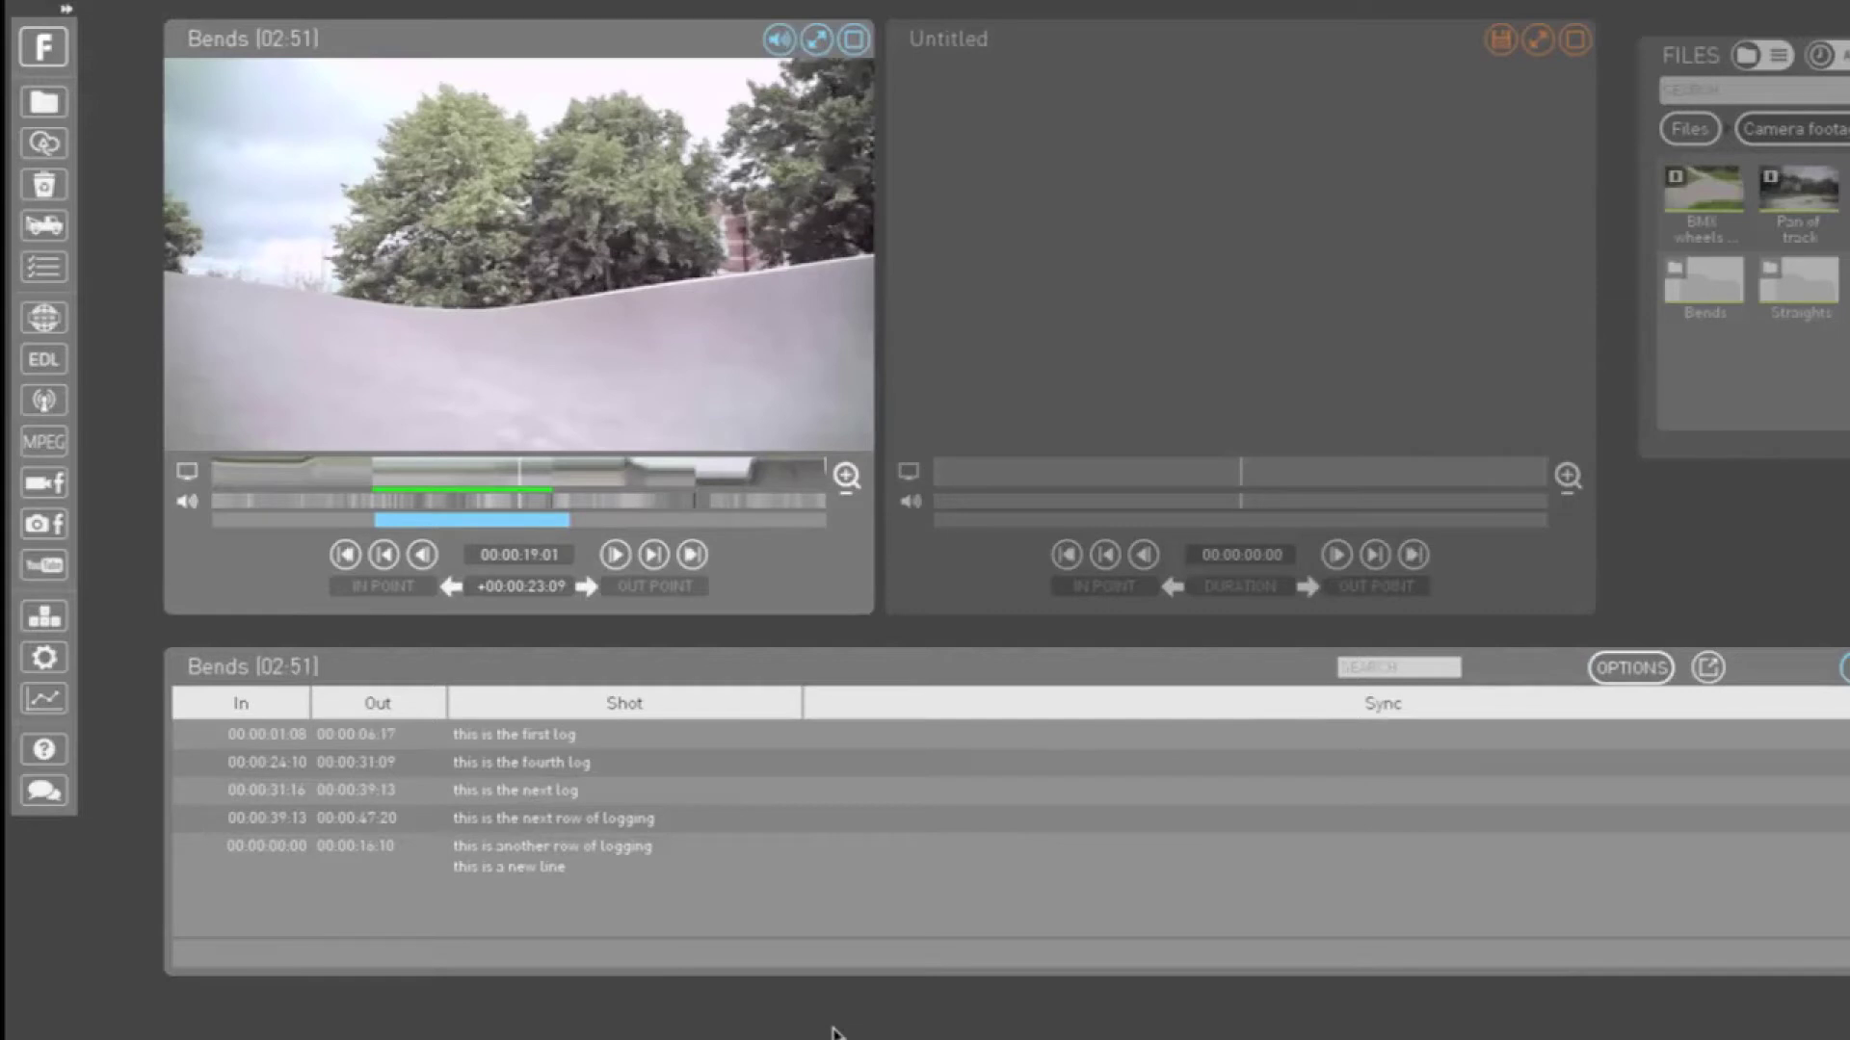
Step: Set the In timecode of the two-line log entry "this is another row of logging" to 00:00:00:01
left_click(302, 851)
key("BackSpace")
key("BackSpace")
key("BackSpace")
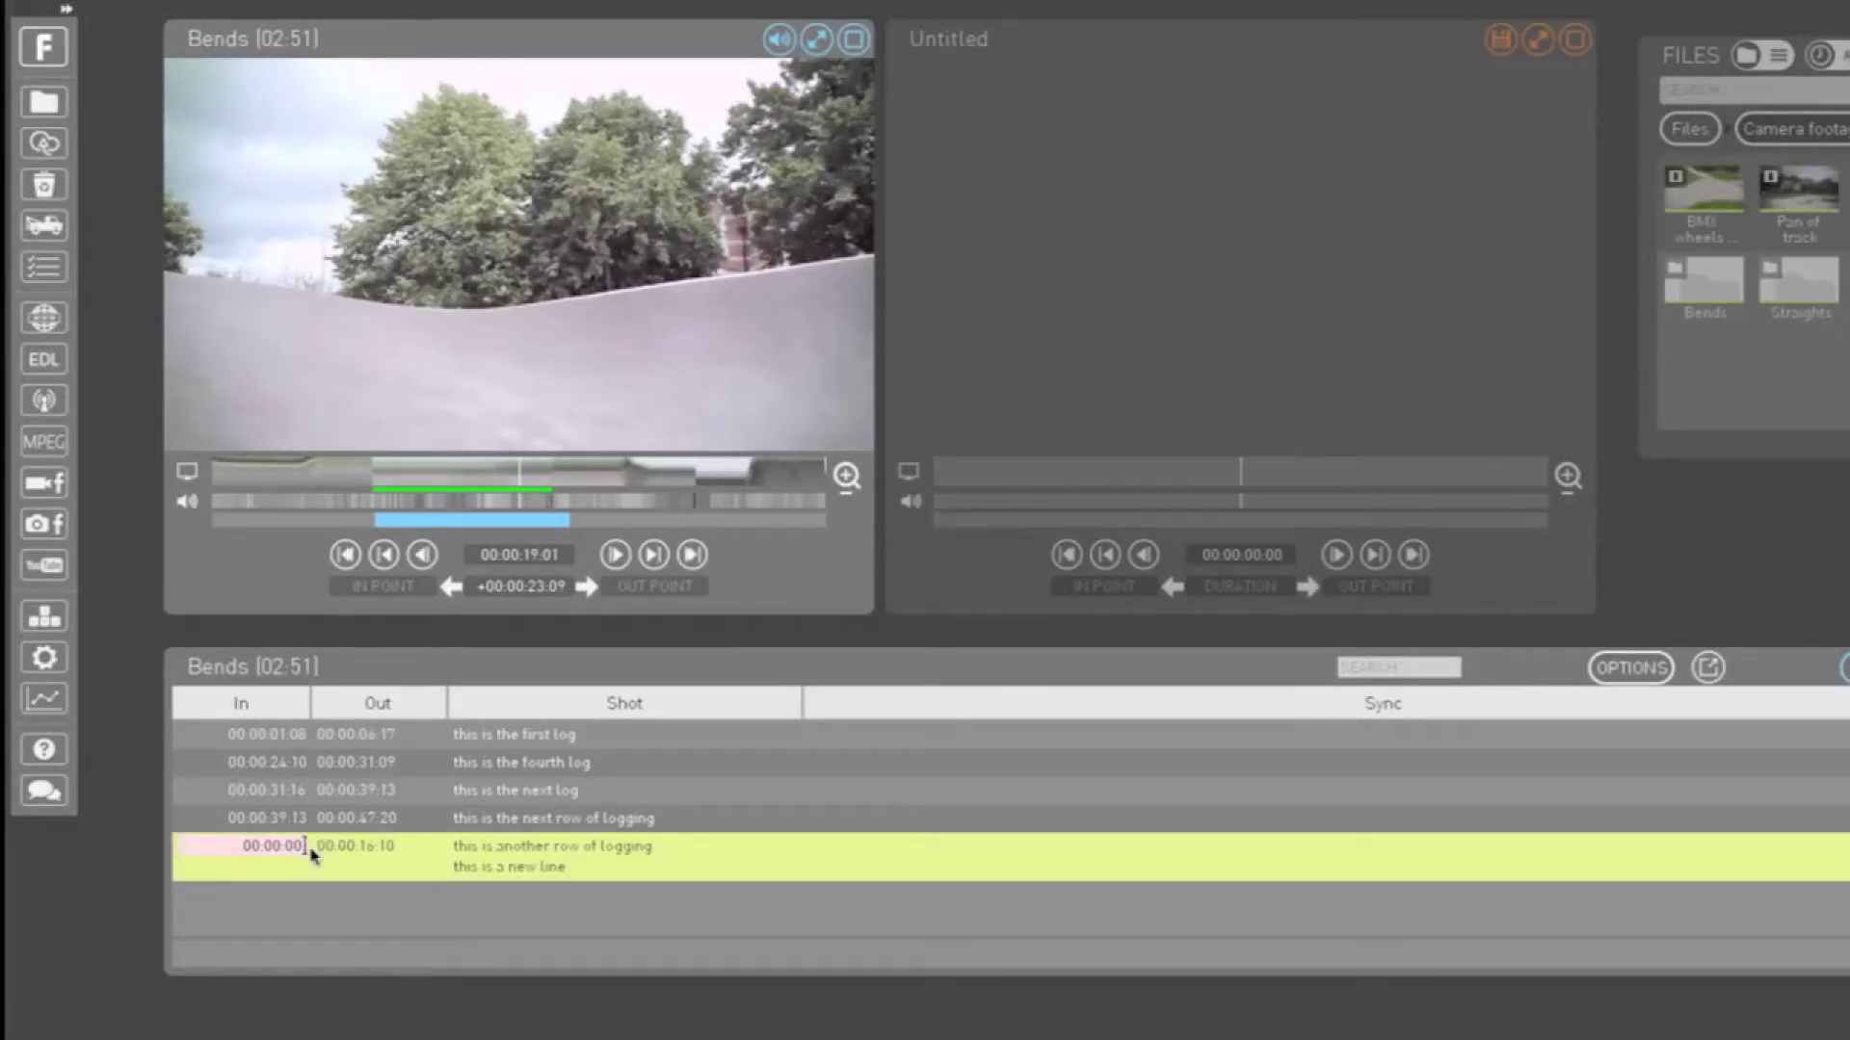
type(":01")
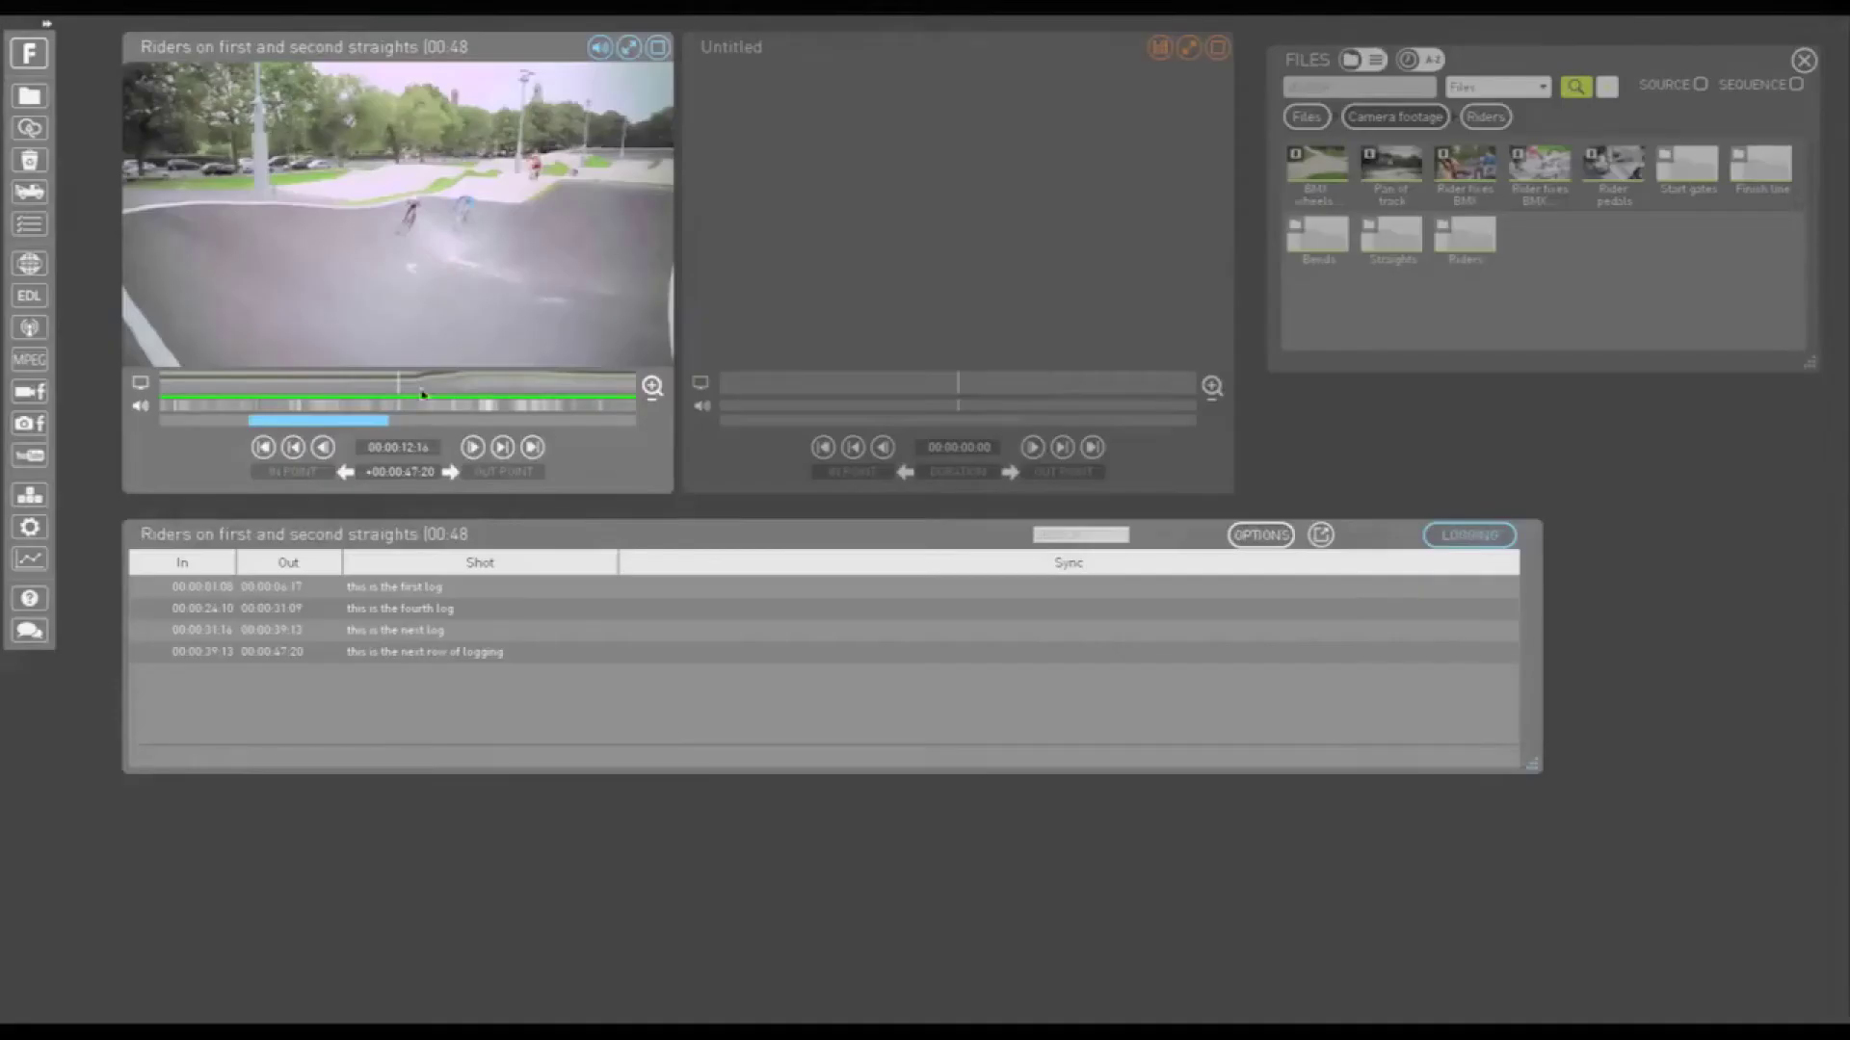
Step: Set the In point of "this is the fourth log" to 00:00:12:16, and jump to the out points of the first and last entries
left_click(215, 607)
left_click(286, 587)
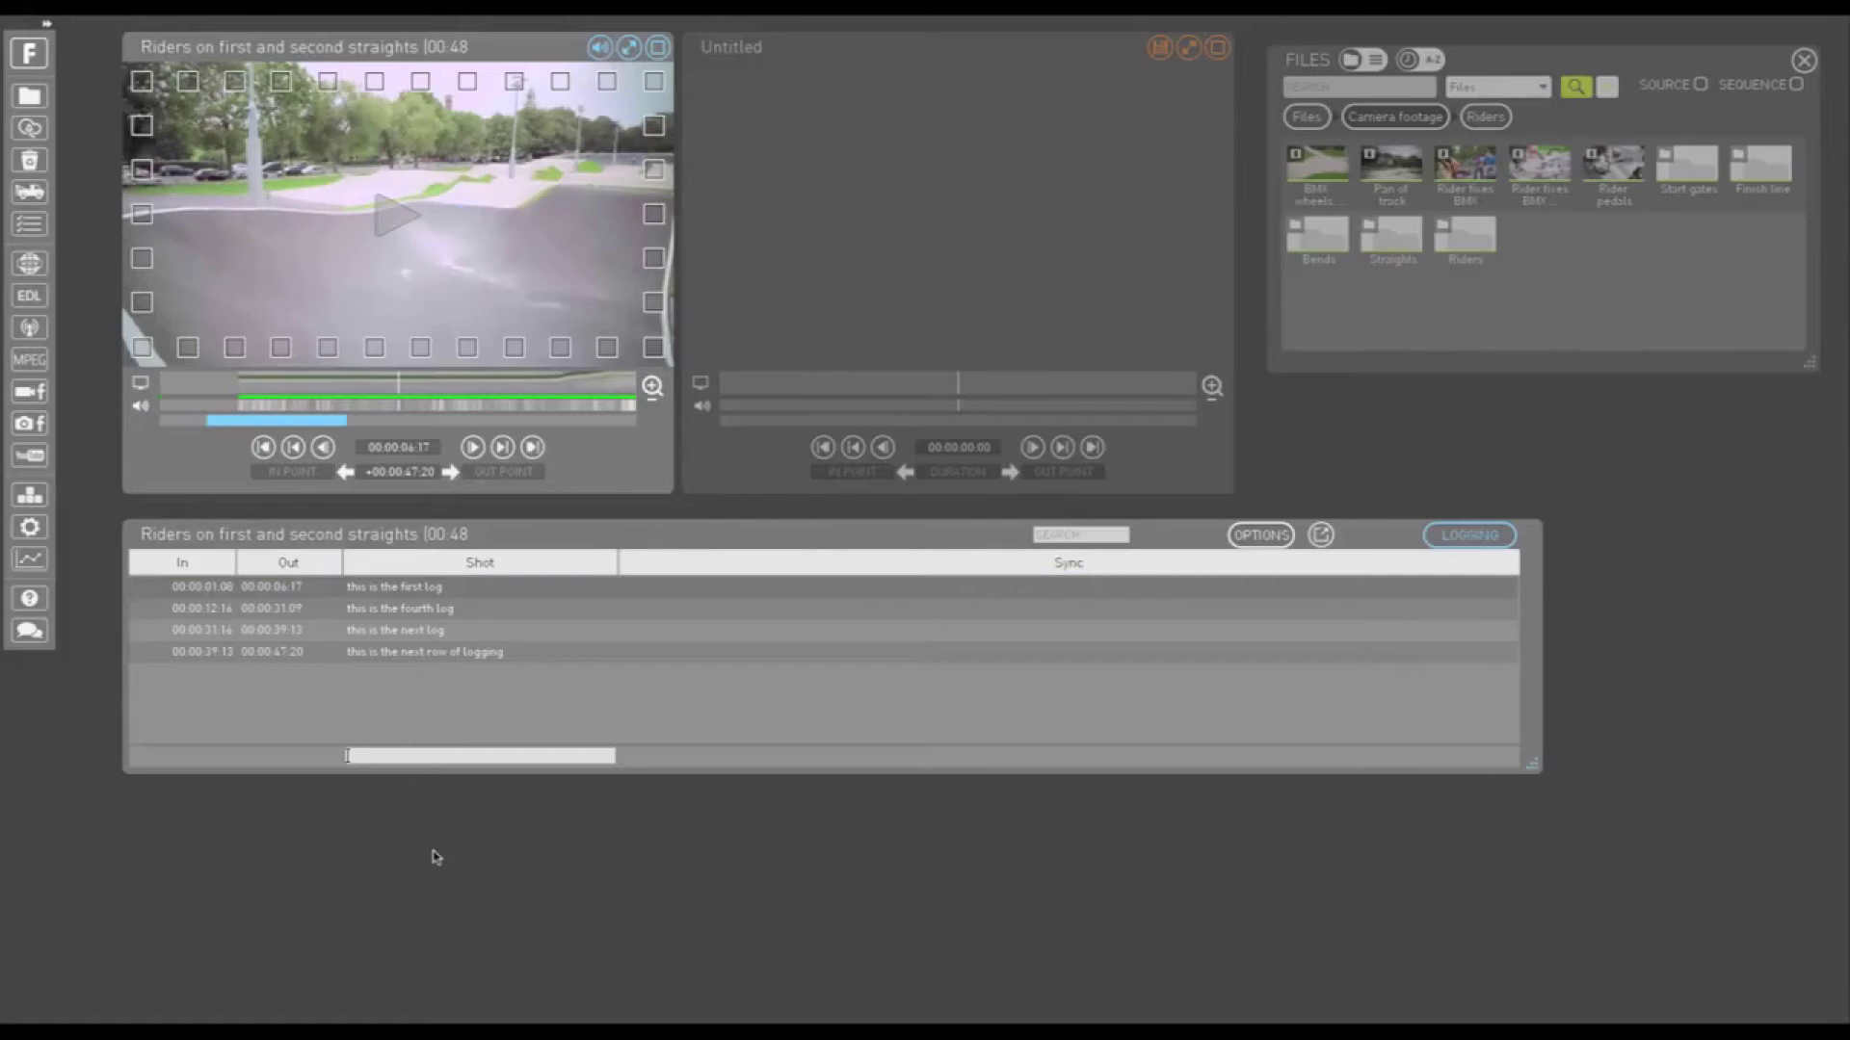
left_click(286, 652)
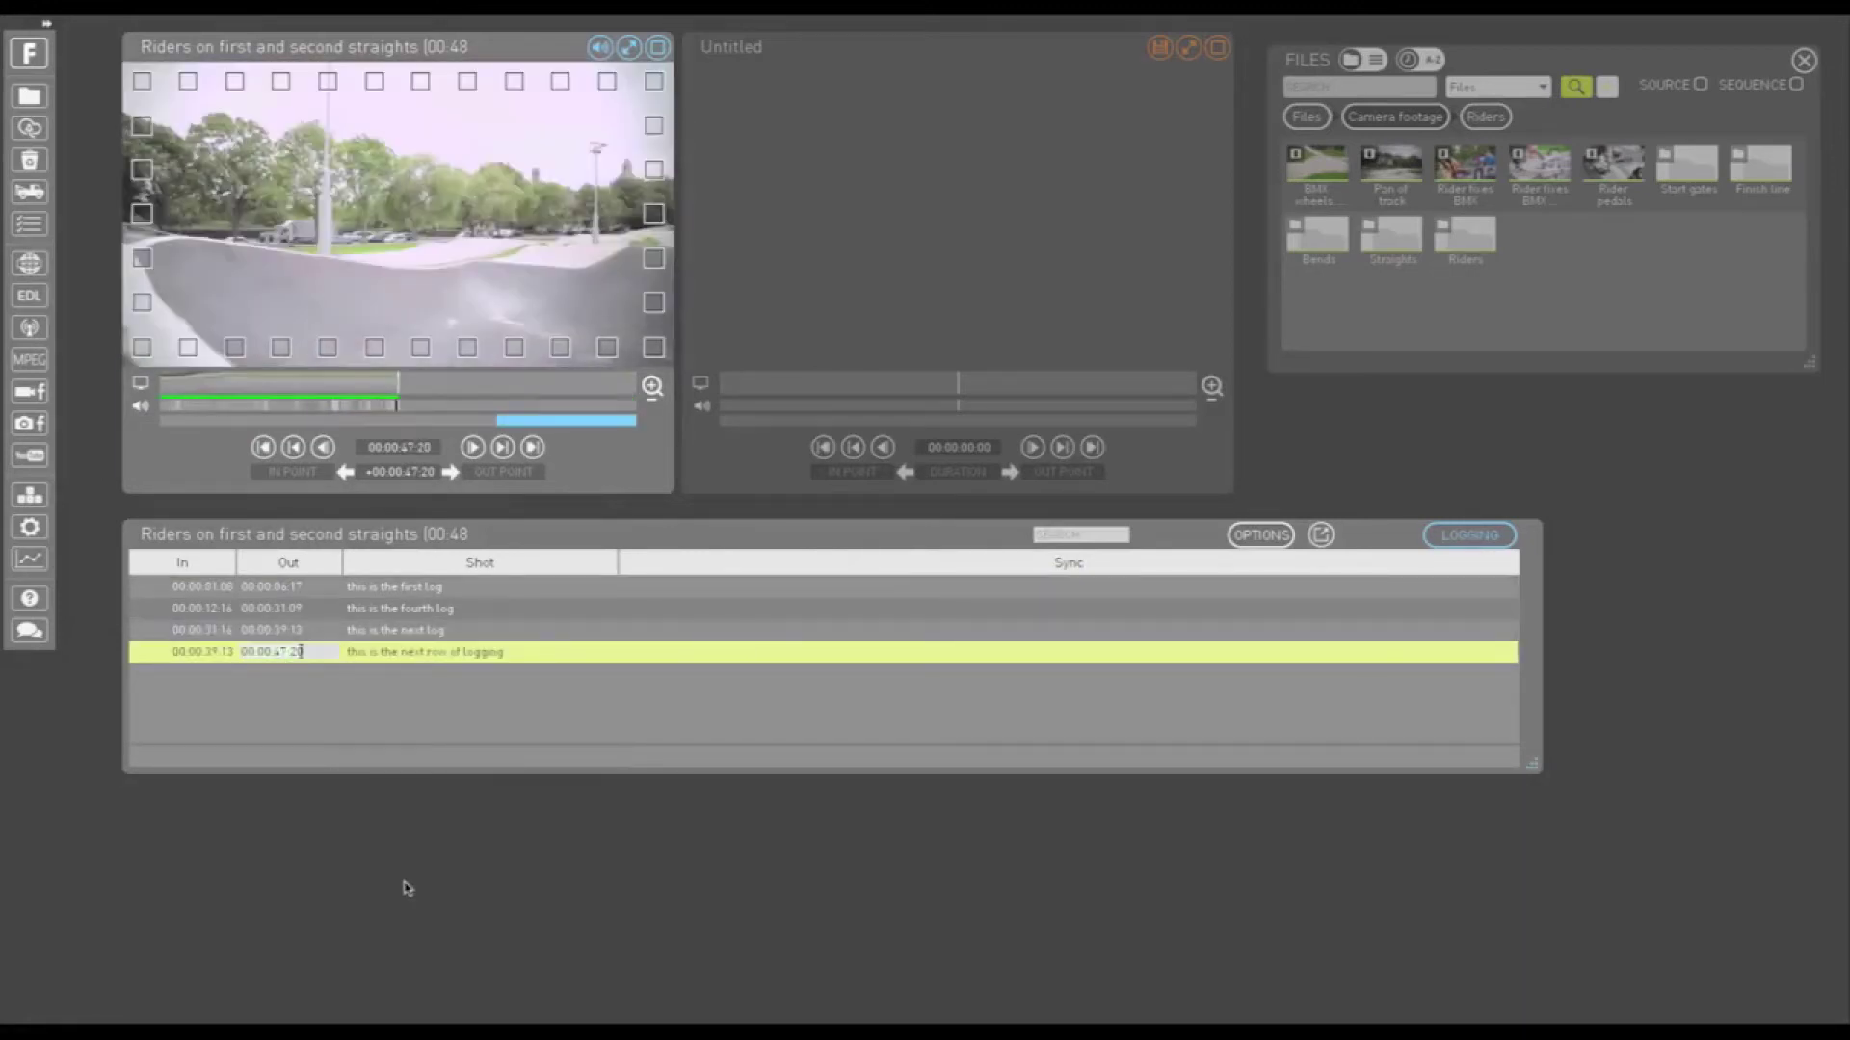
Step: Mark an in point at 00:00:08:00 and an out point at 00:00:18:03 on the Riders on first and second straights clip
left_click(345, 472)
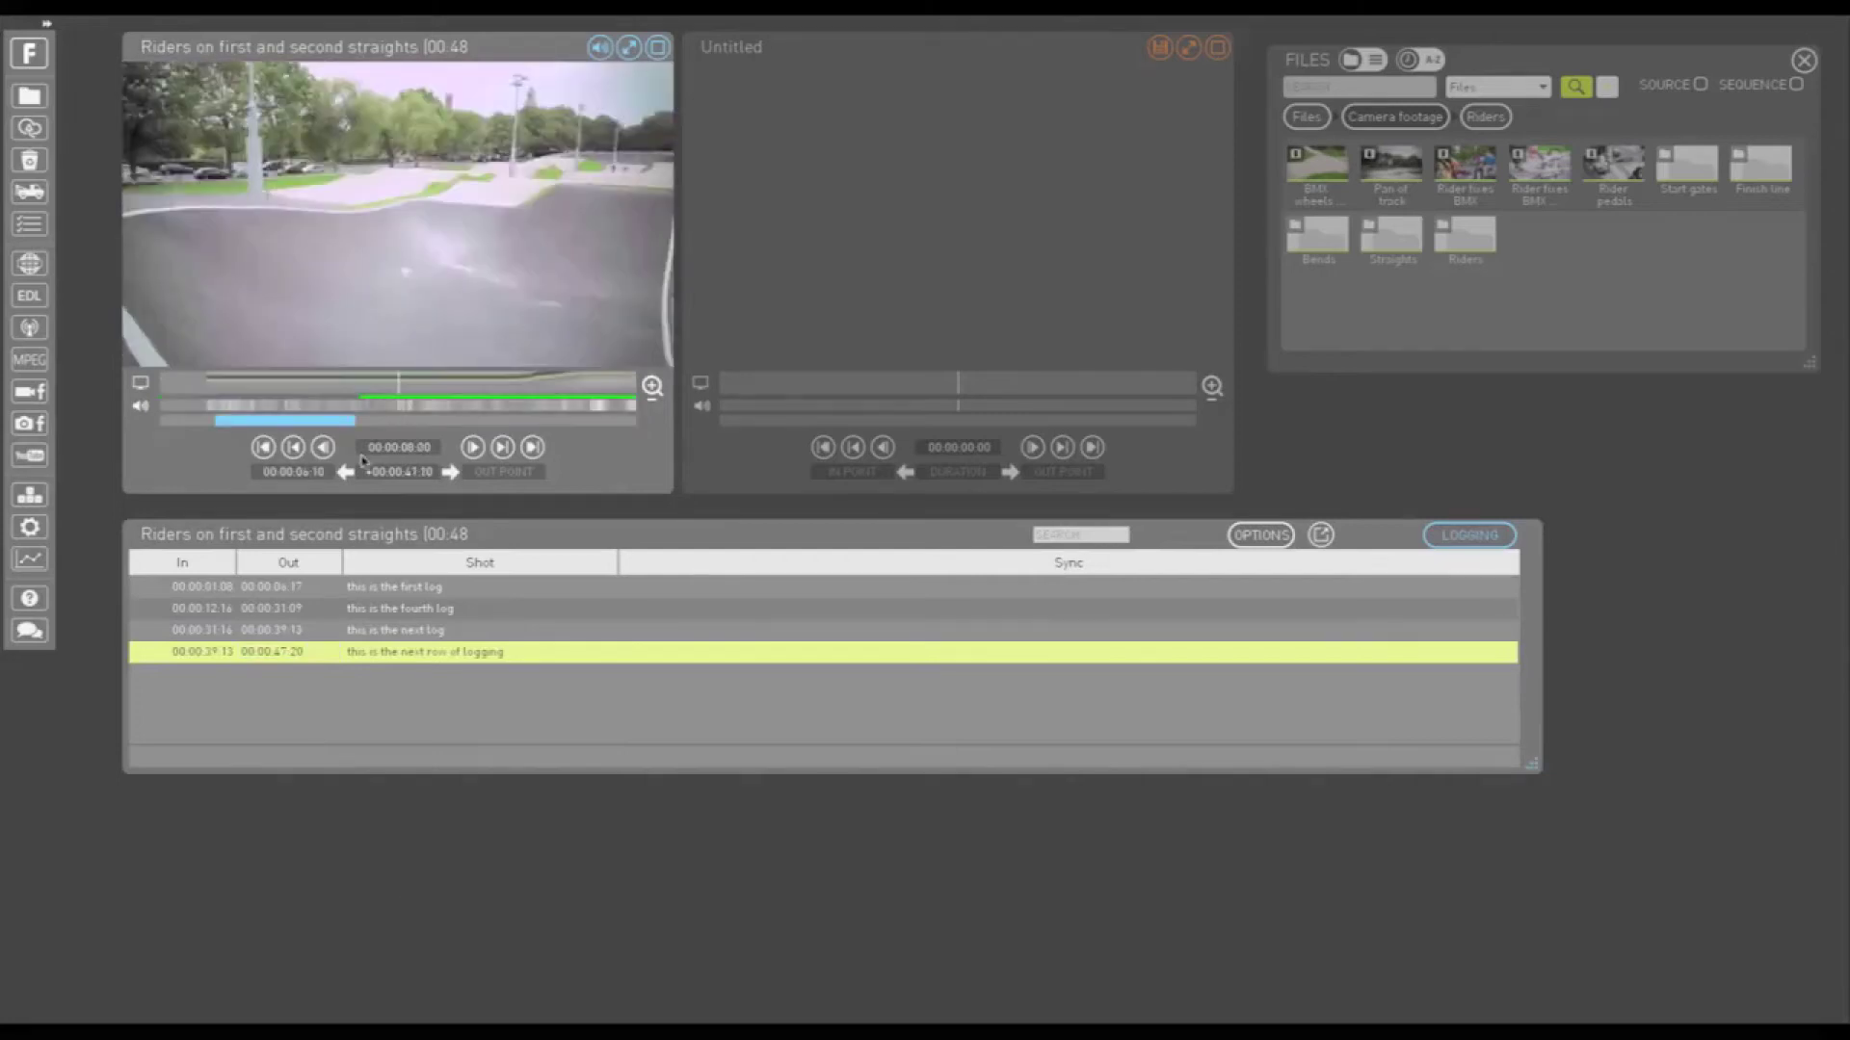
left_click(450, 282)
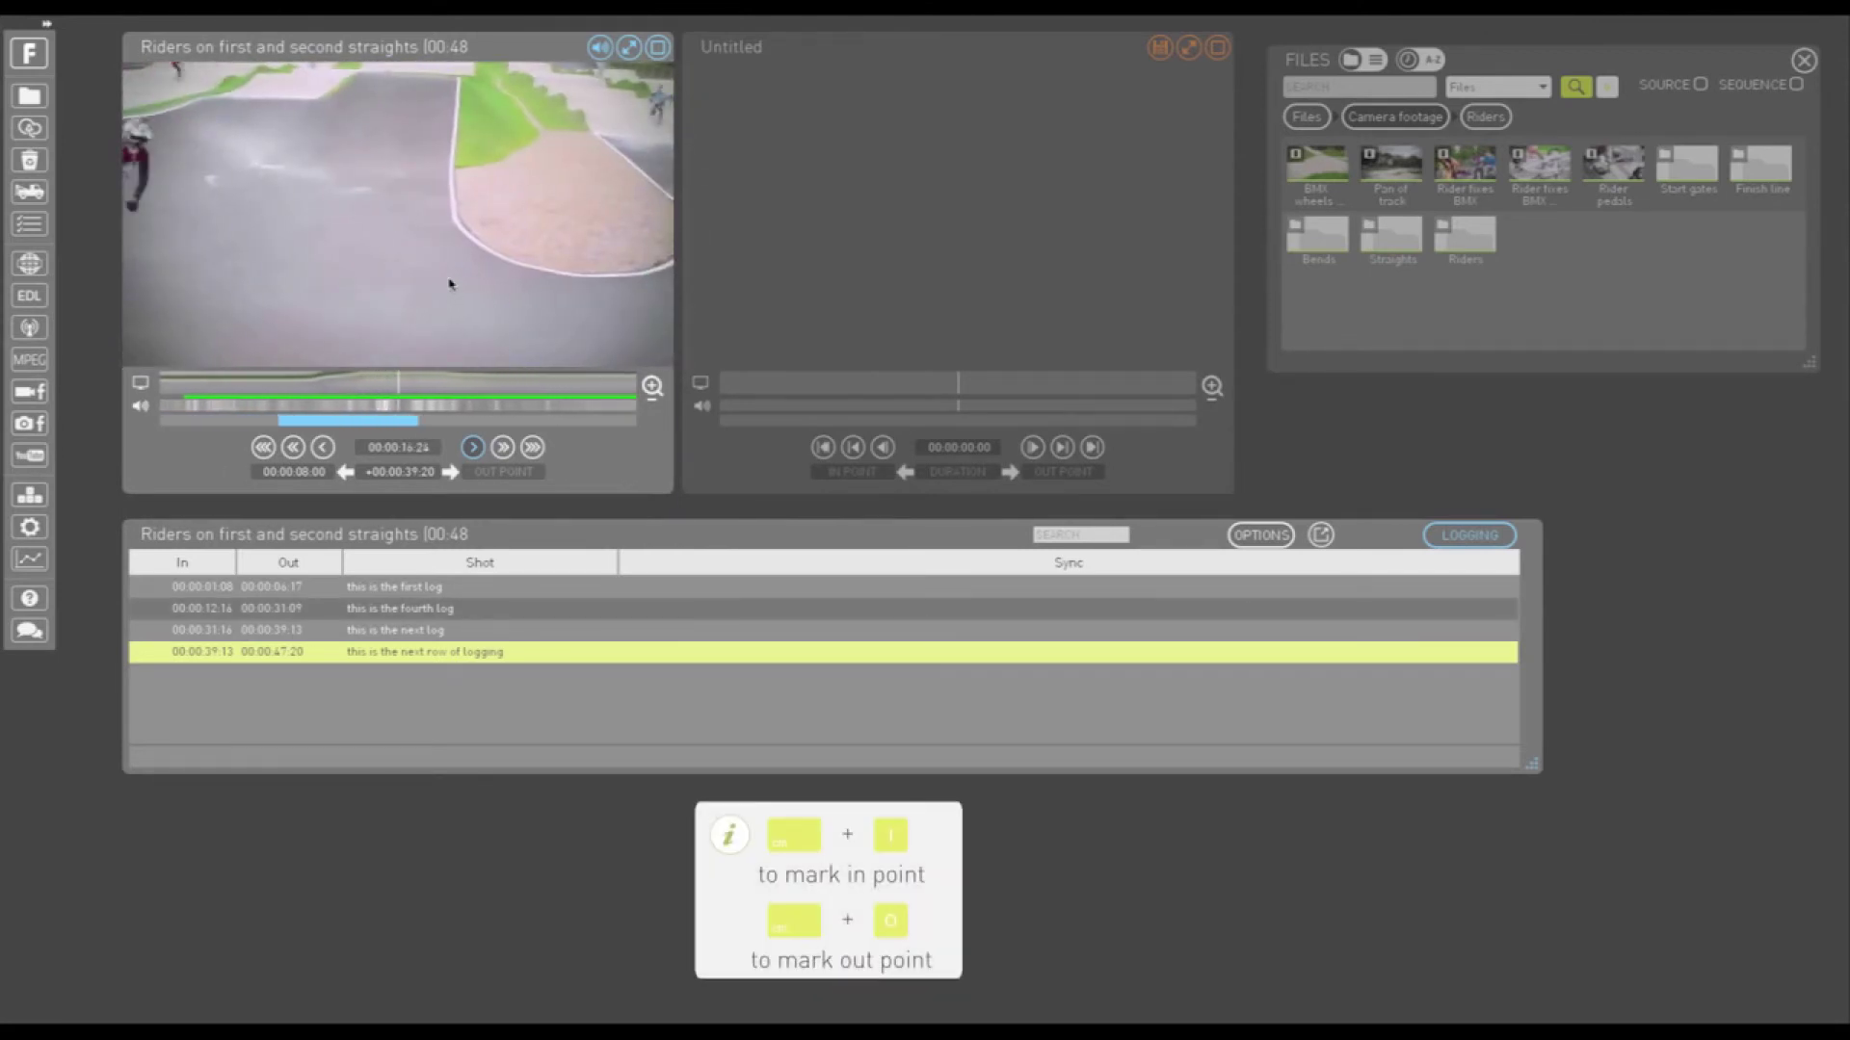
left_click(446, 280)
left_click(450, 472)
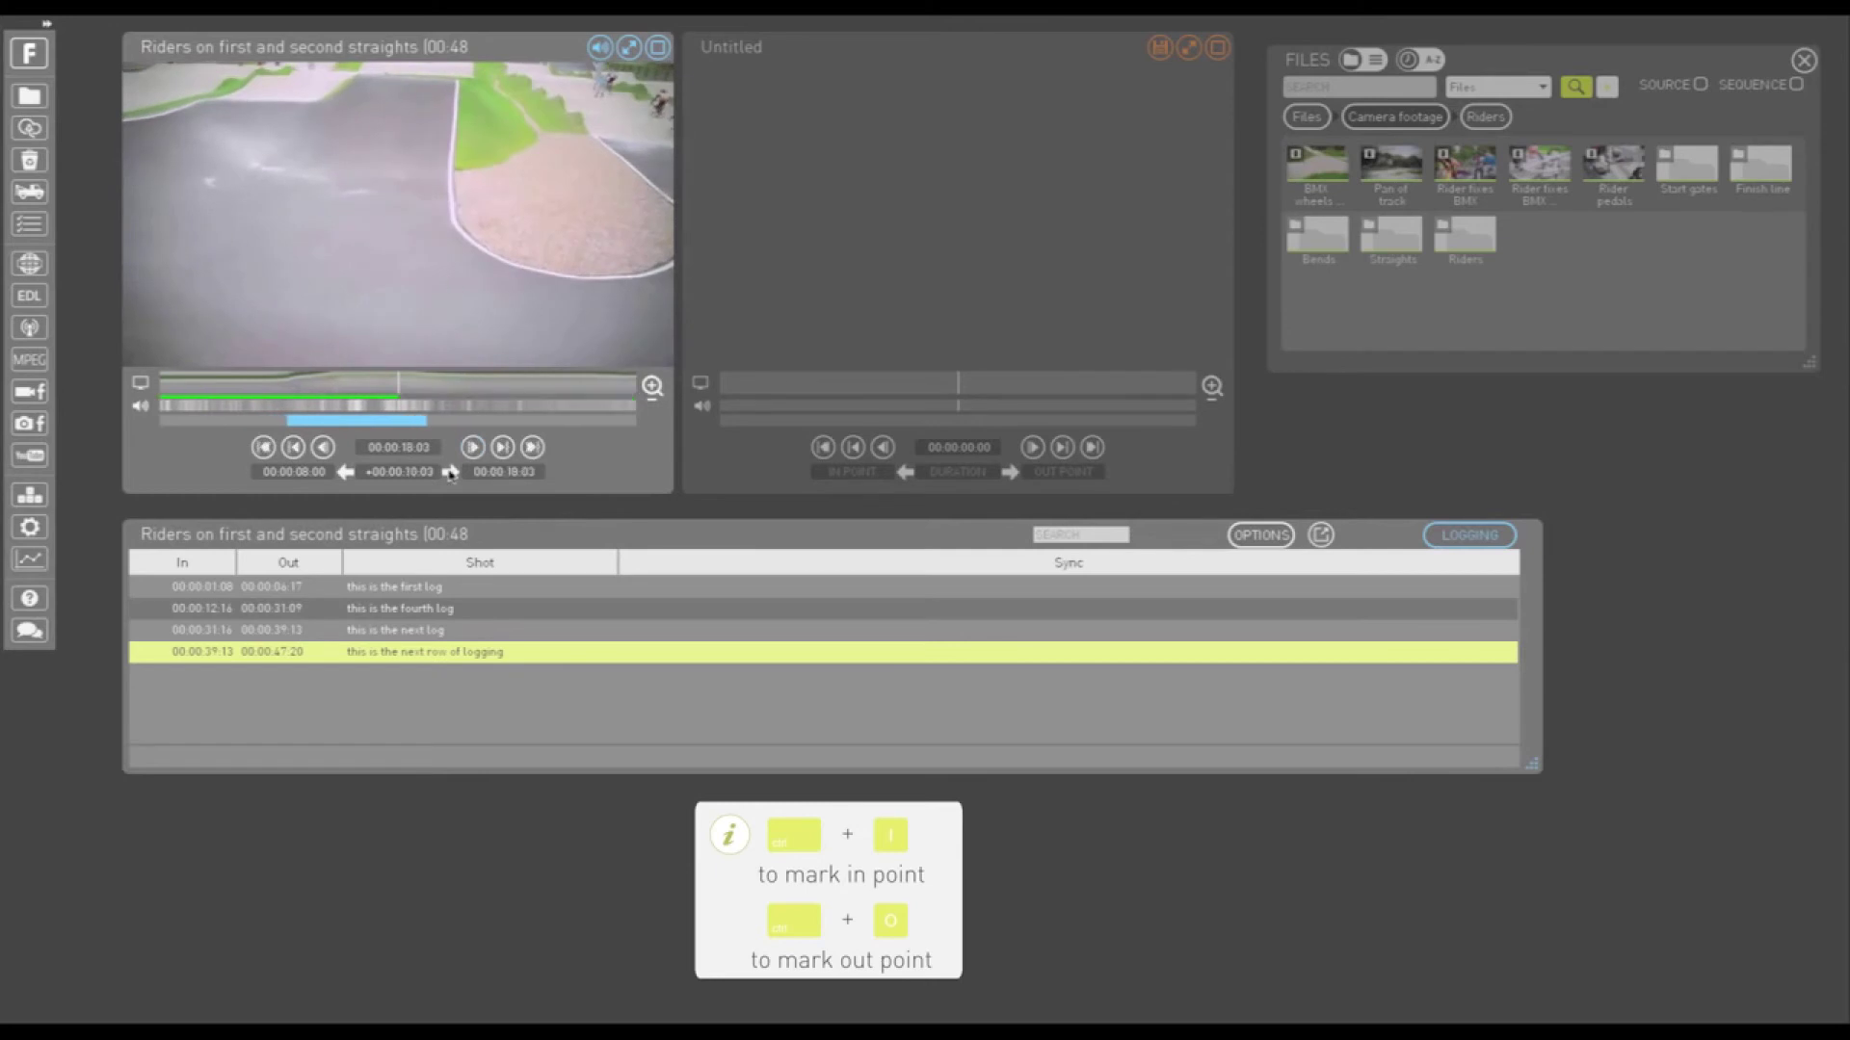
Step: Add the log entry "this is another way to log" for the marked section
left_click(368, 754)
type("this")
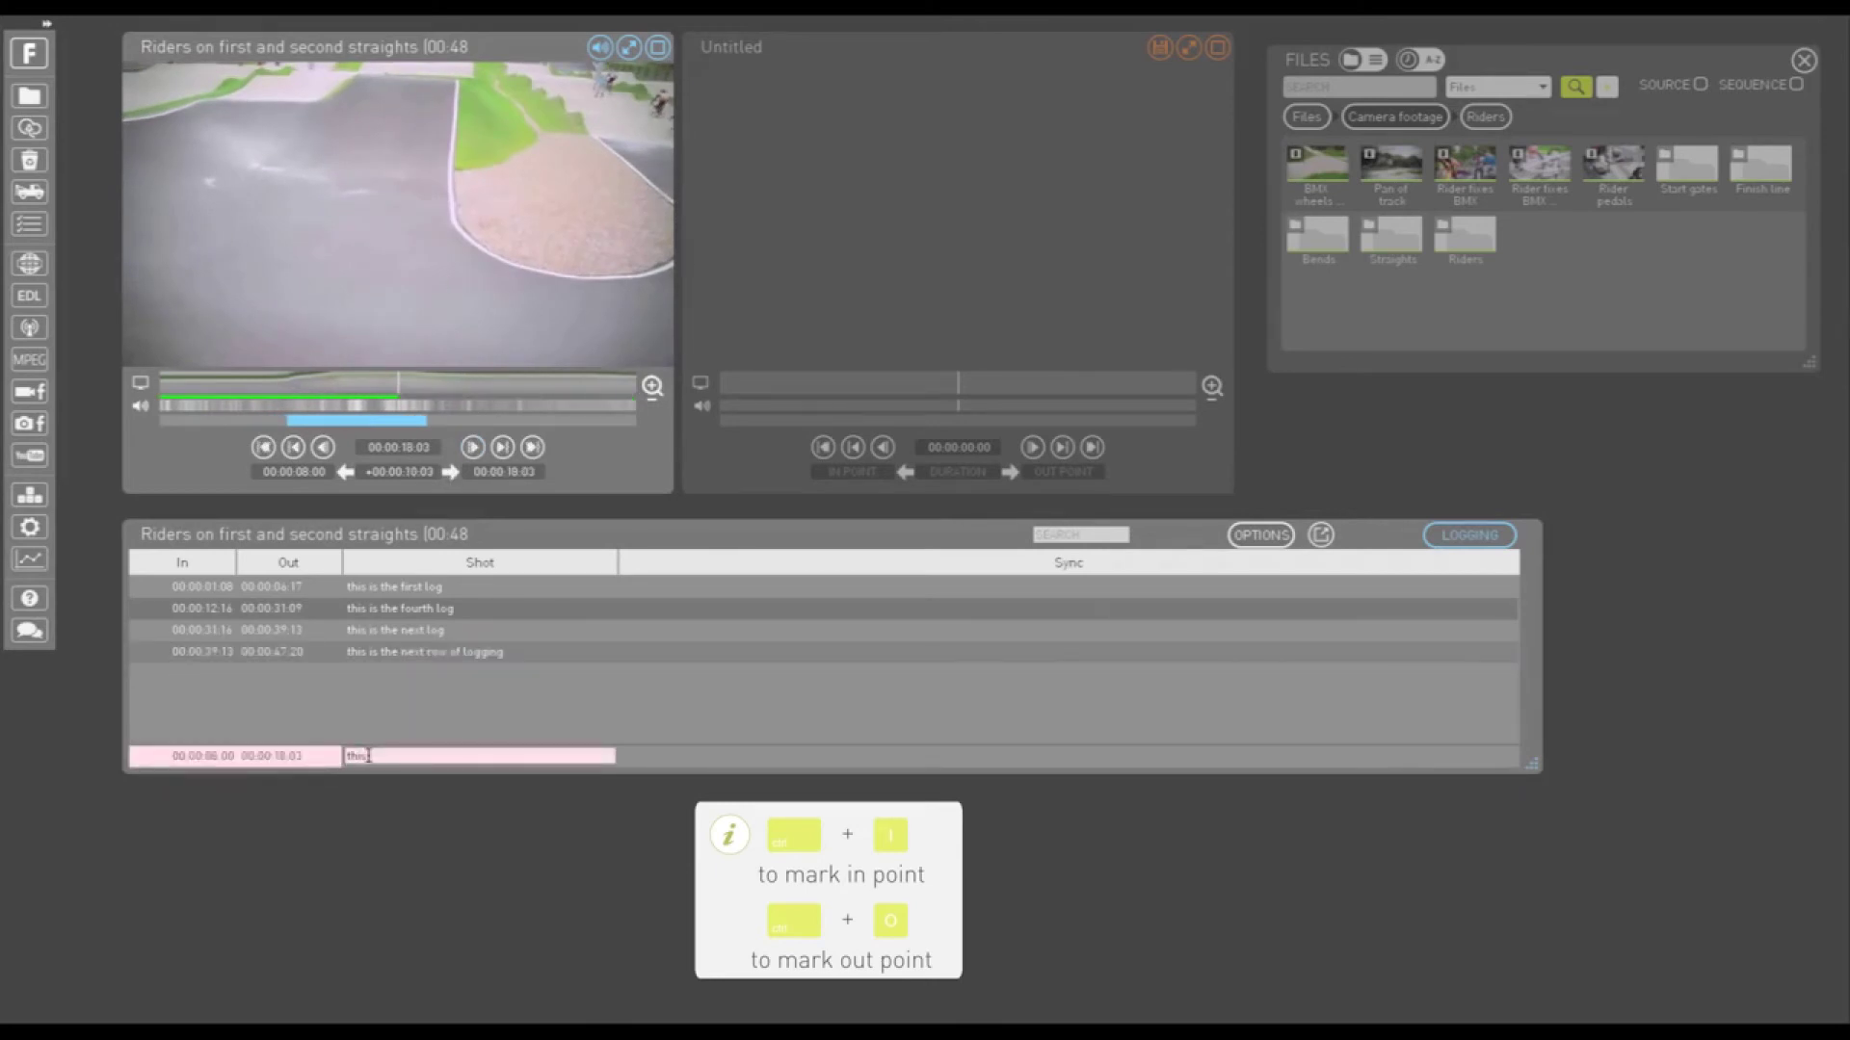
type(" is another e")
type("ay to log")
key("Return")
Step: Add the log entry "this is another row" while playback is paused, accepting the whole current shot as its range
type("th")
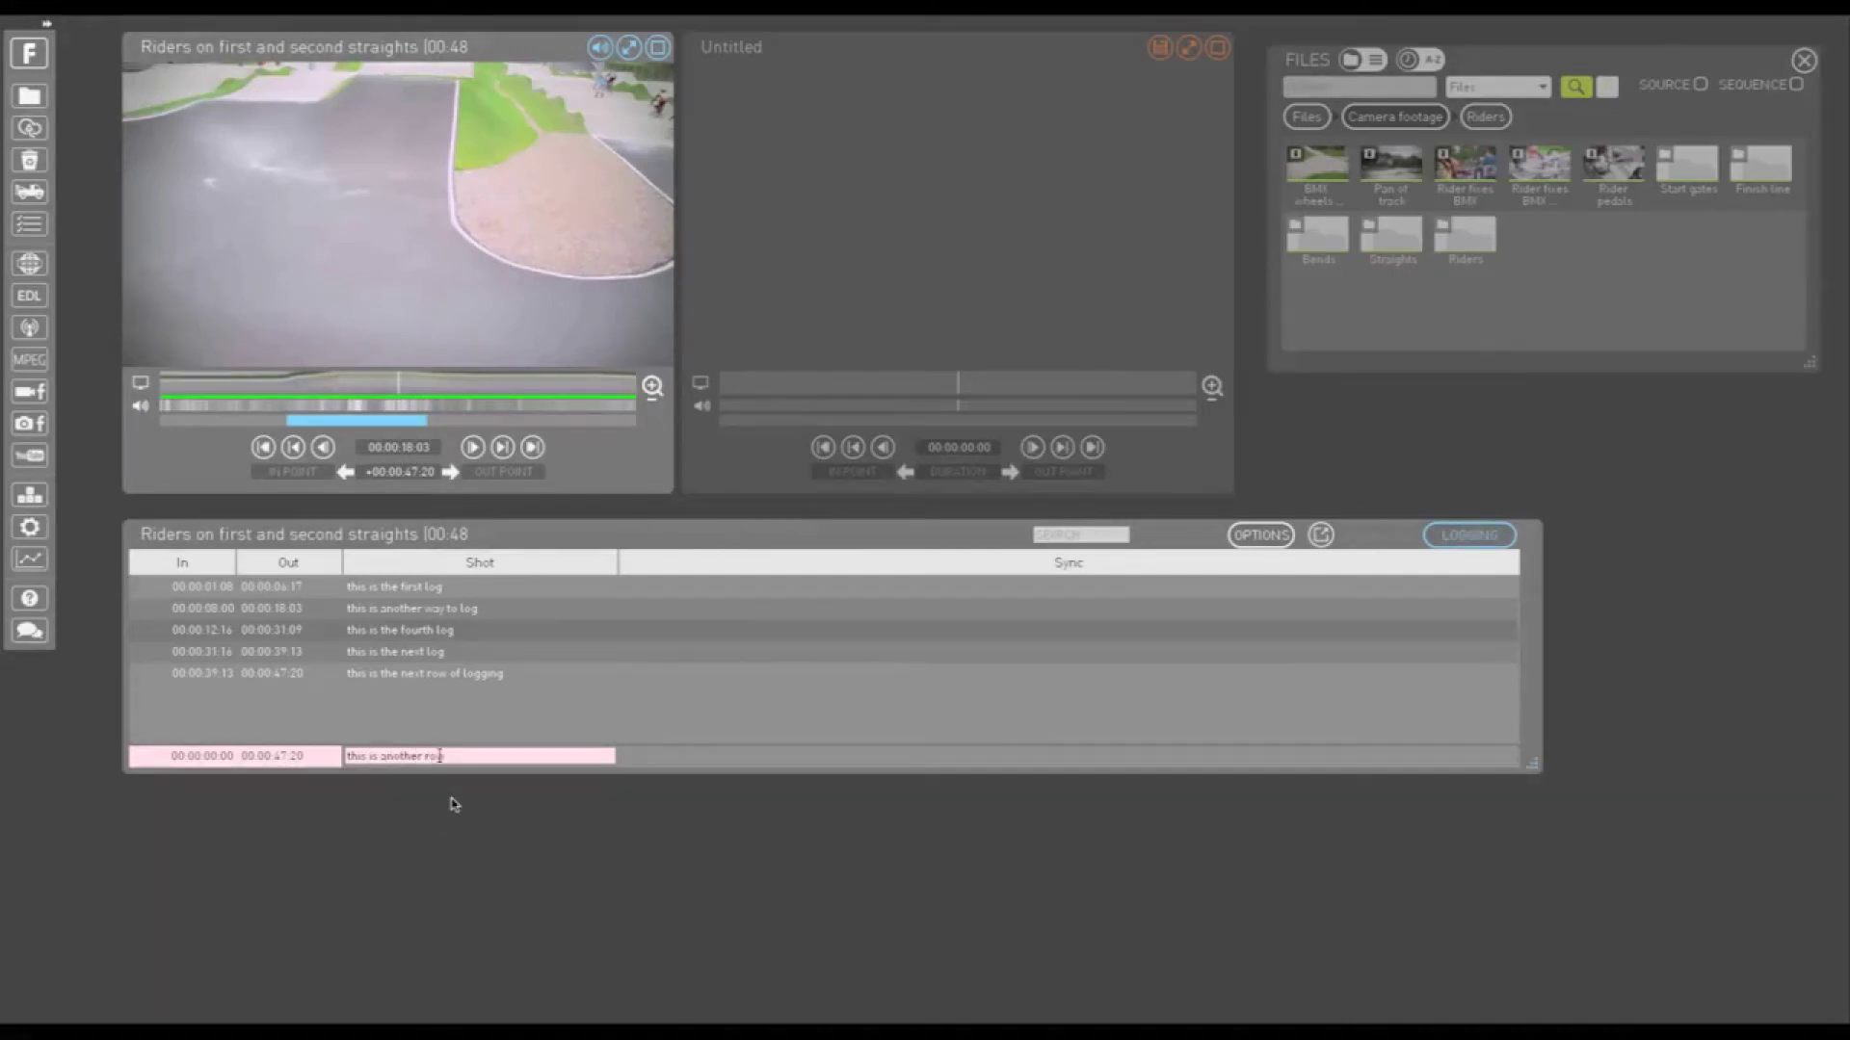
key("Return")
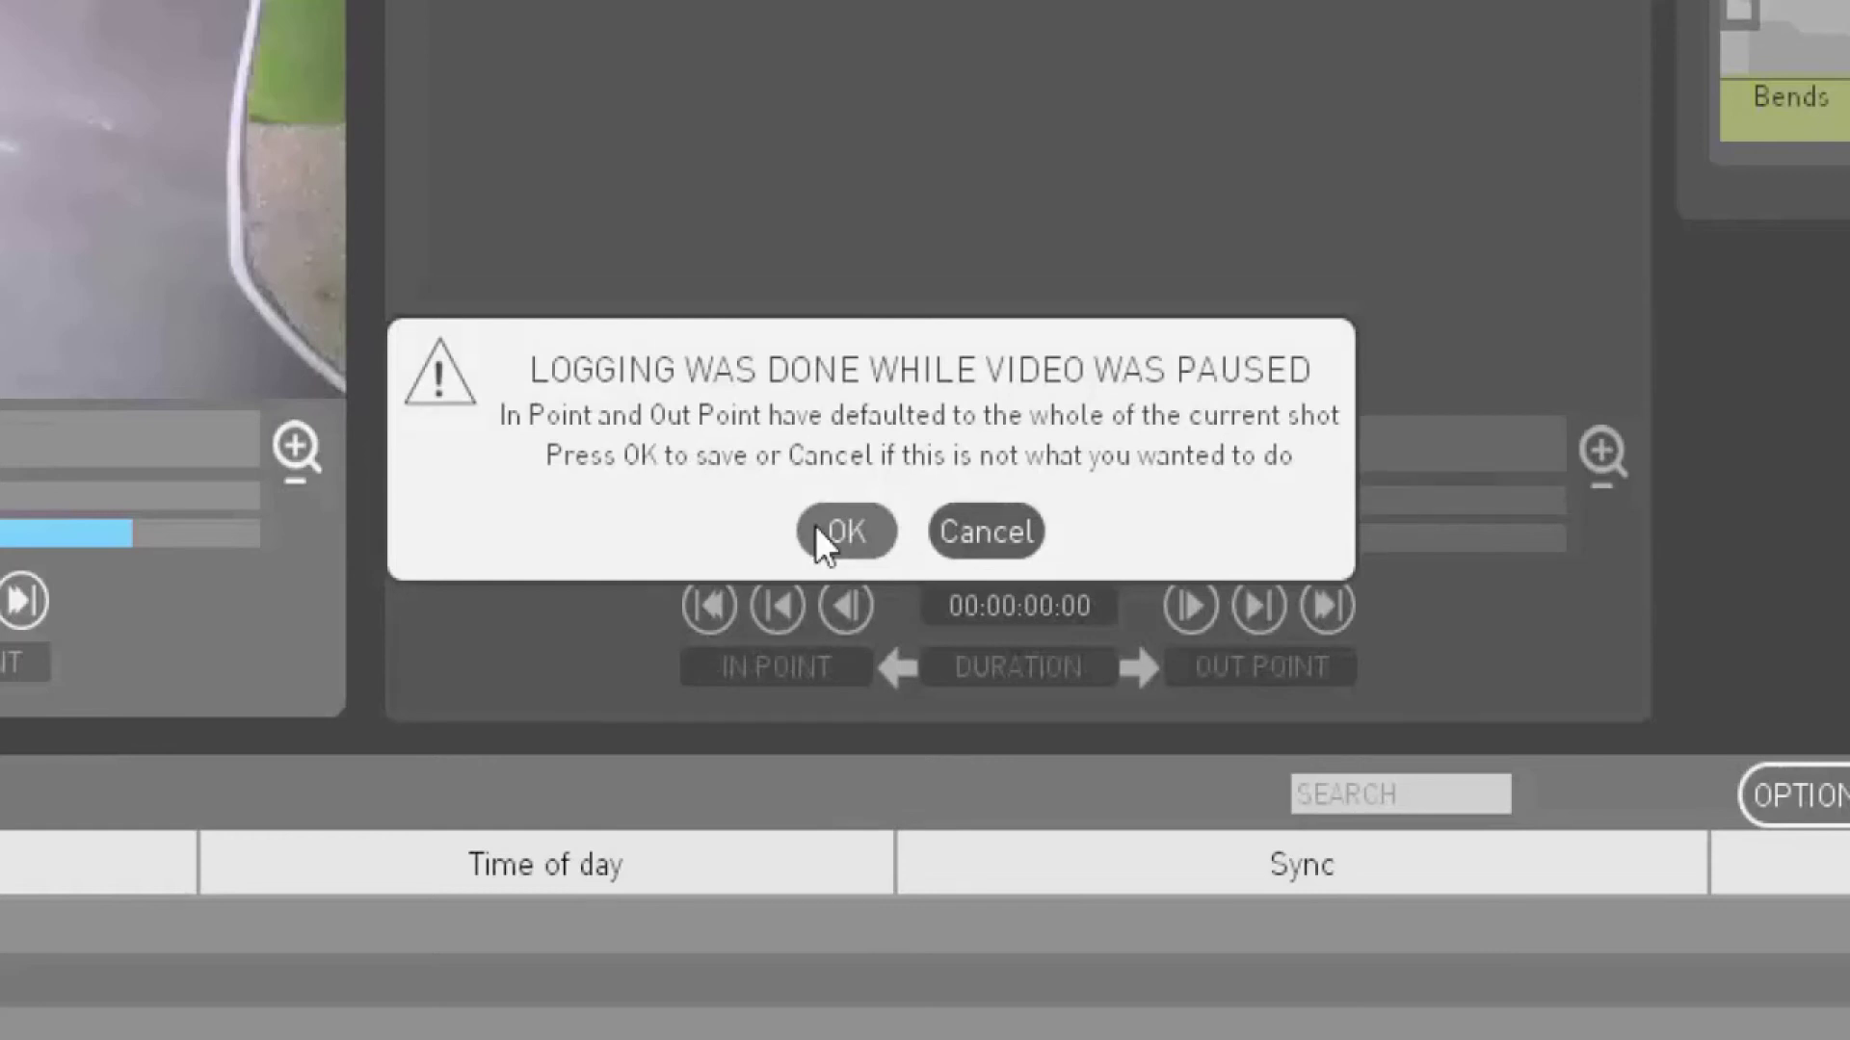
left_click(817, 528)
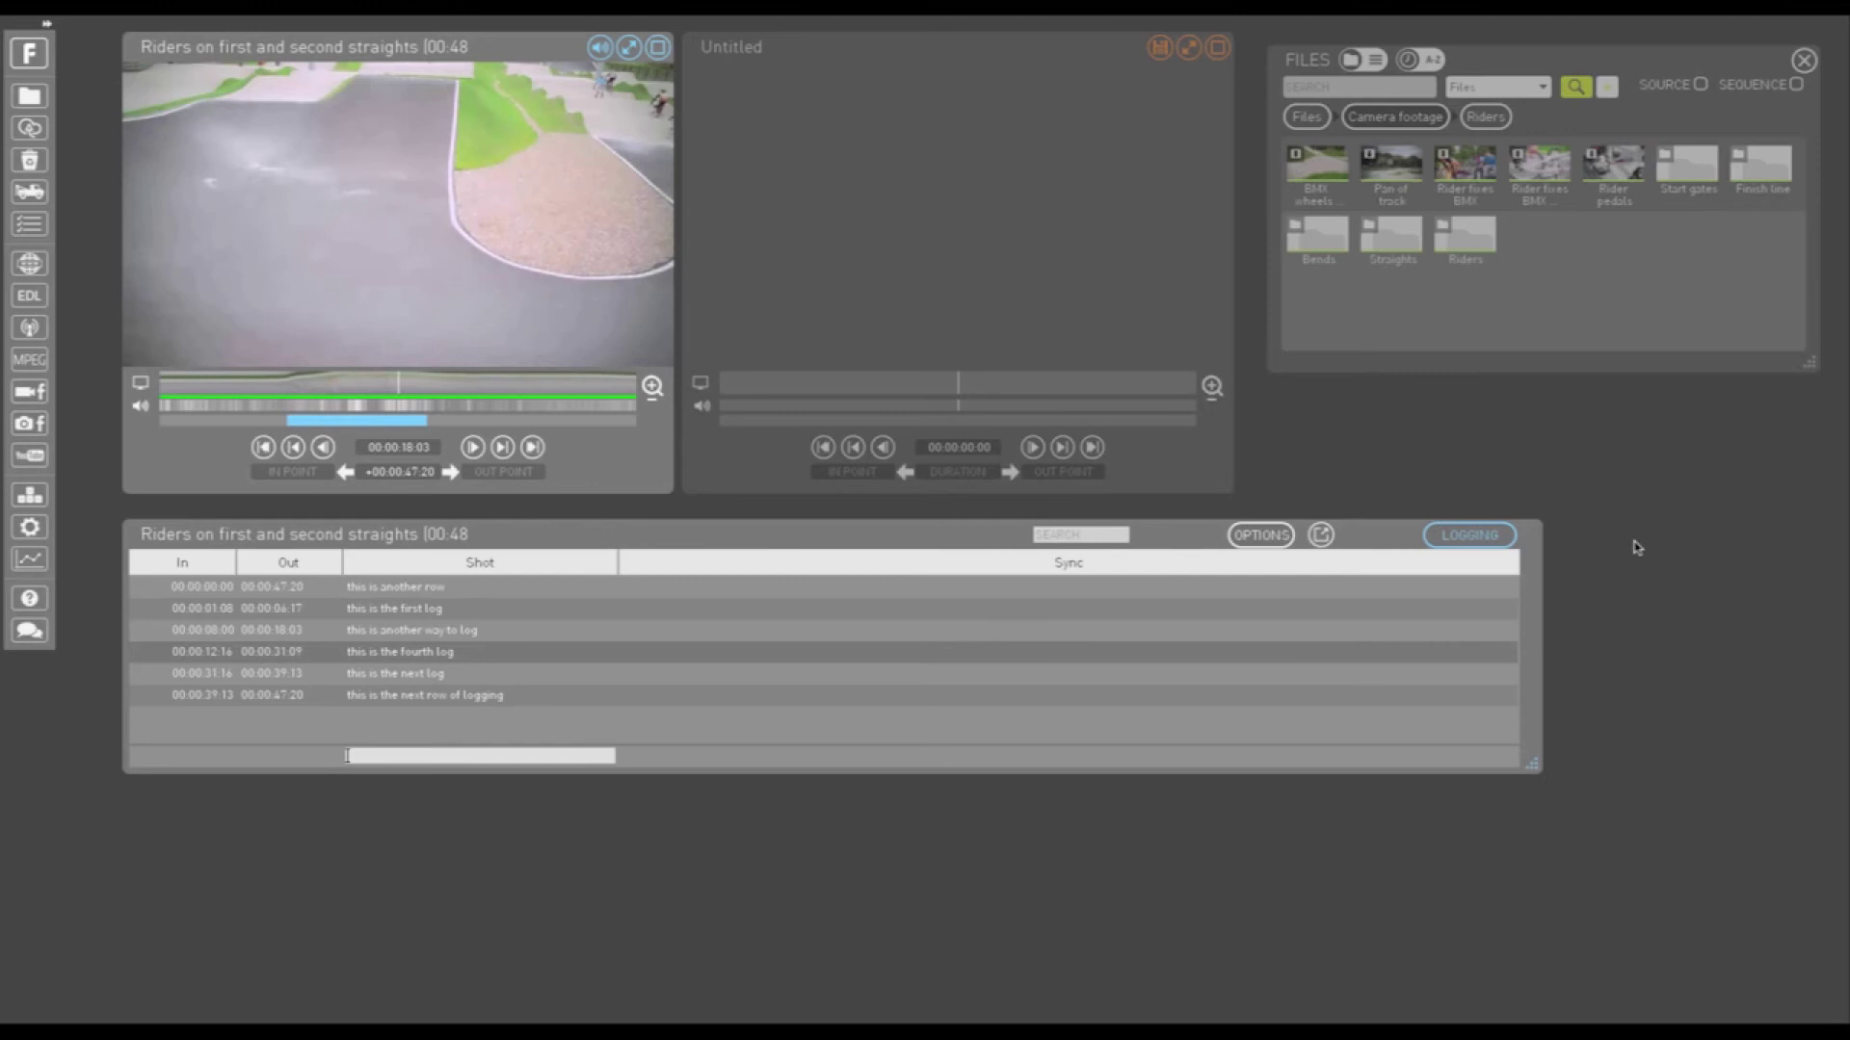
Step: Start a log entry at 00:00:02:04 during playback and save it with the description "logging with no internet"
key("i")
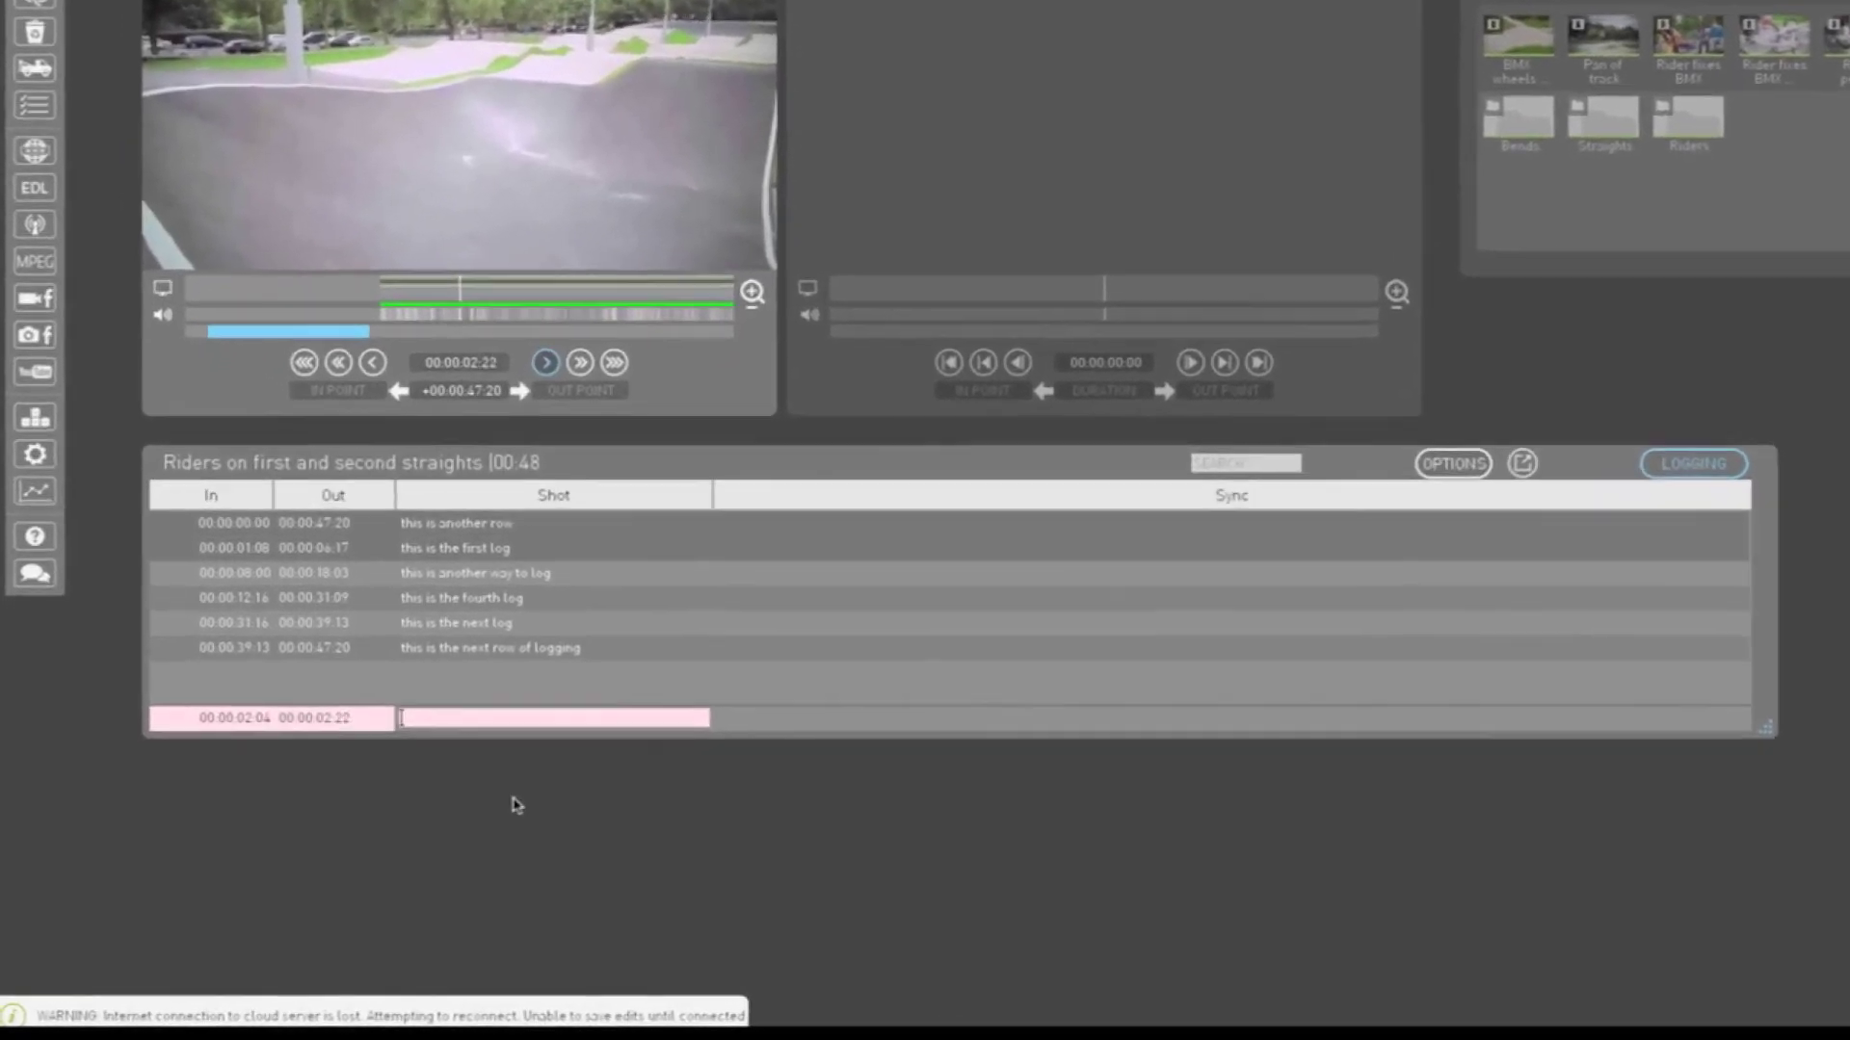
type("logging with h")
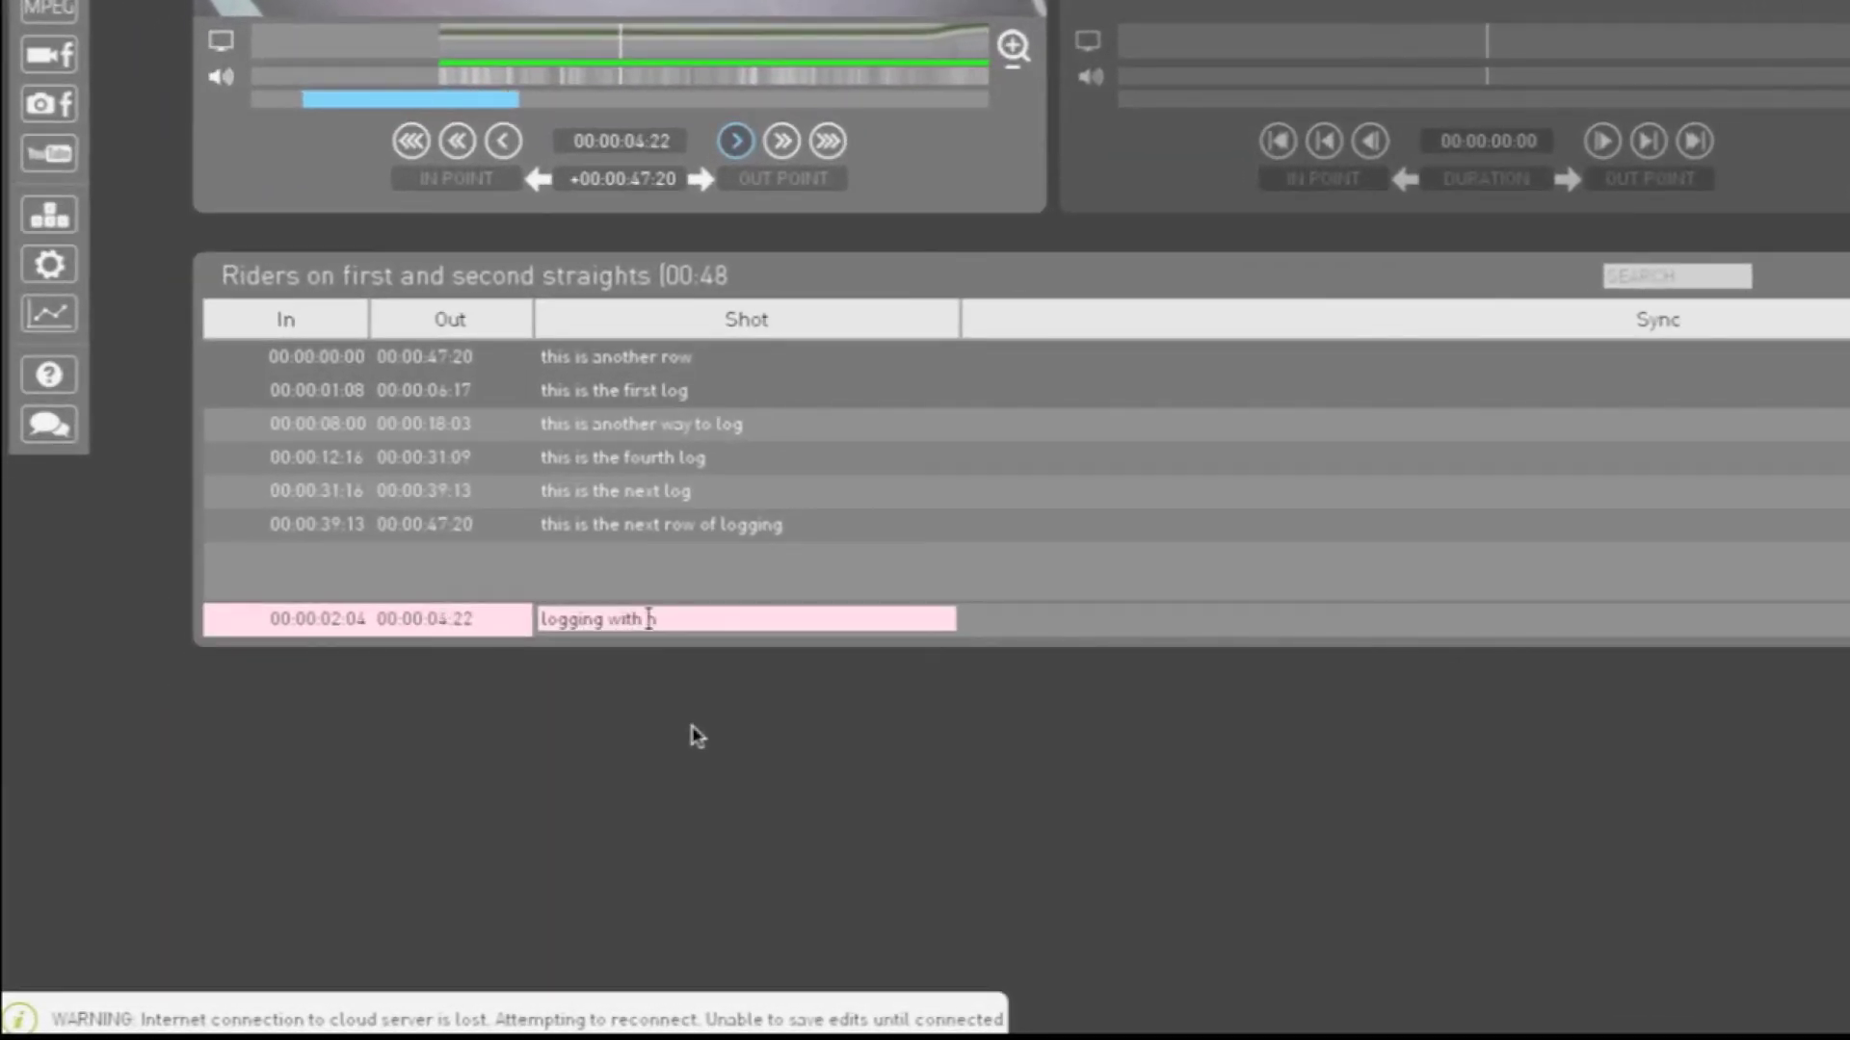
type("o internet")
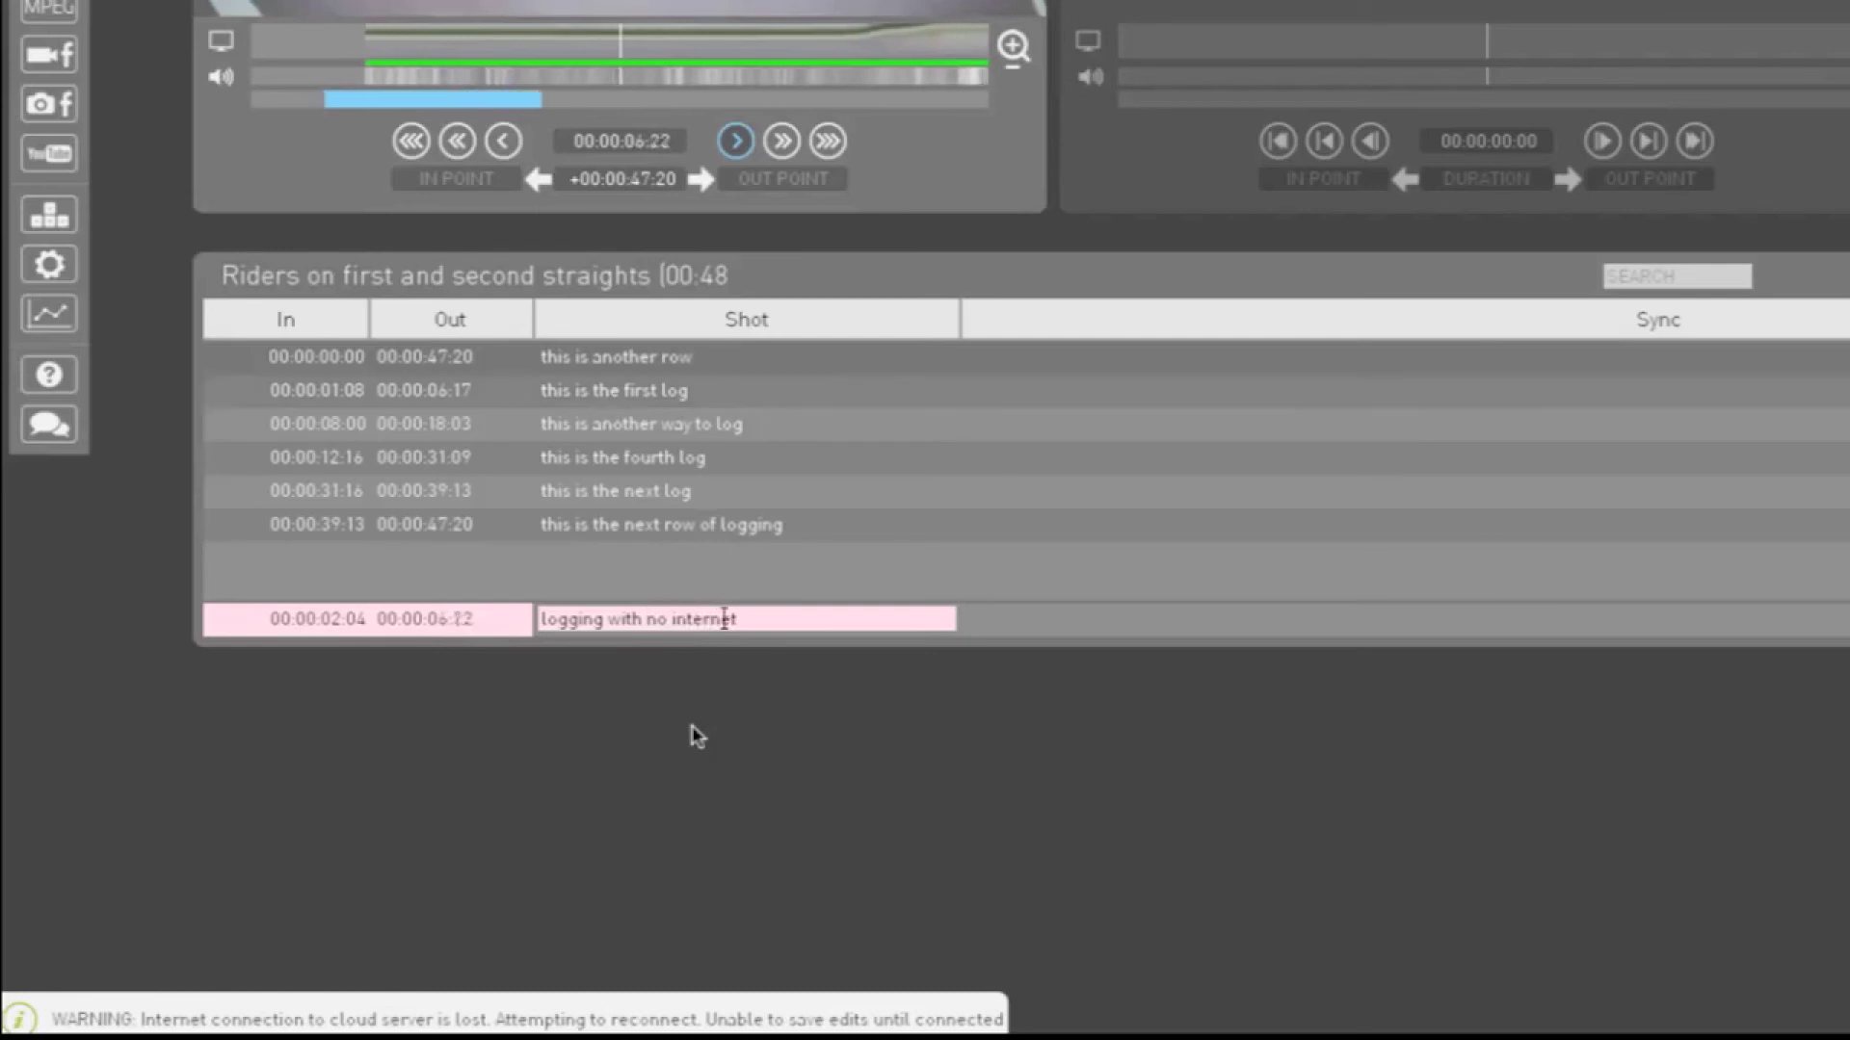
key("Return")
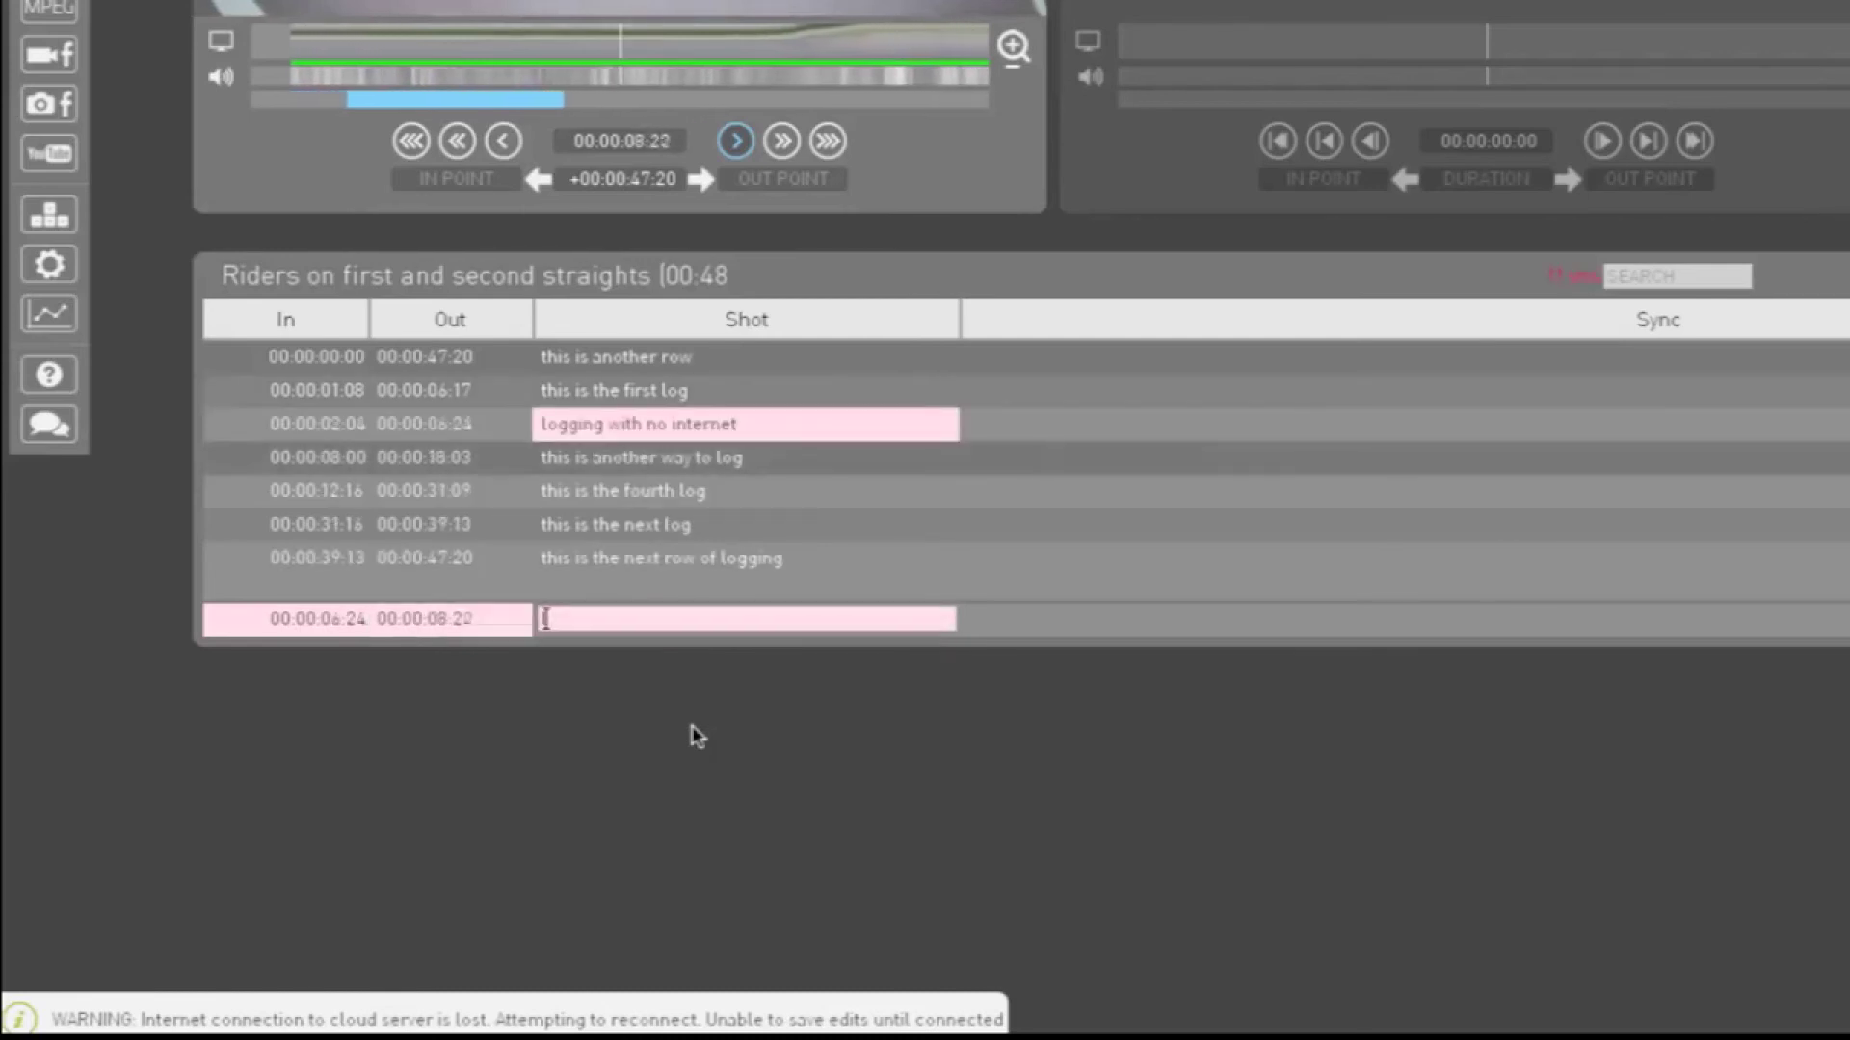
Step: Add the log entry "logging again" during playback, pause the video and leave the blank entry row
type("logging ag")
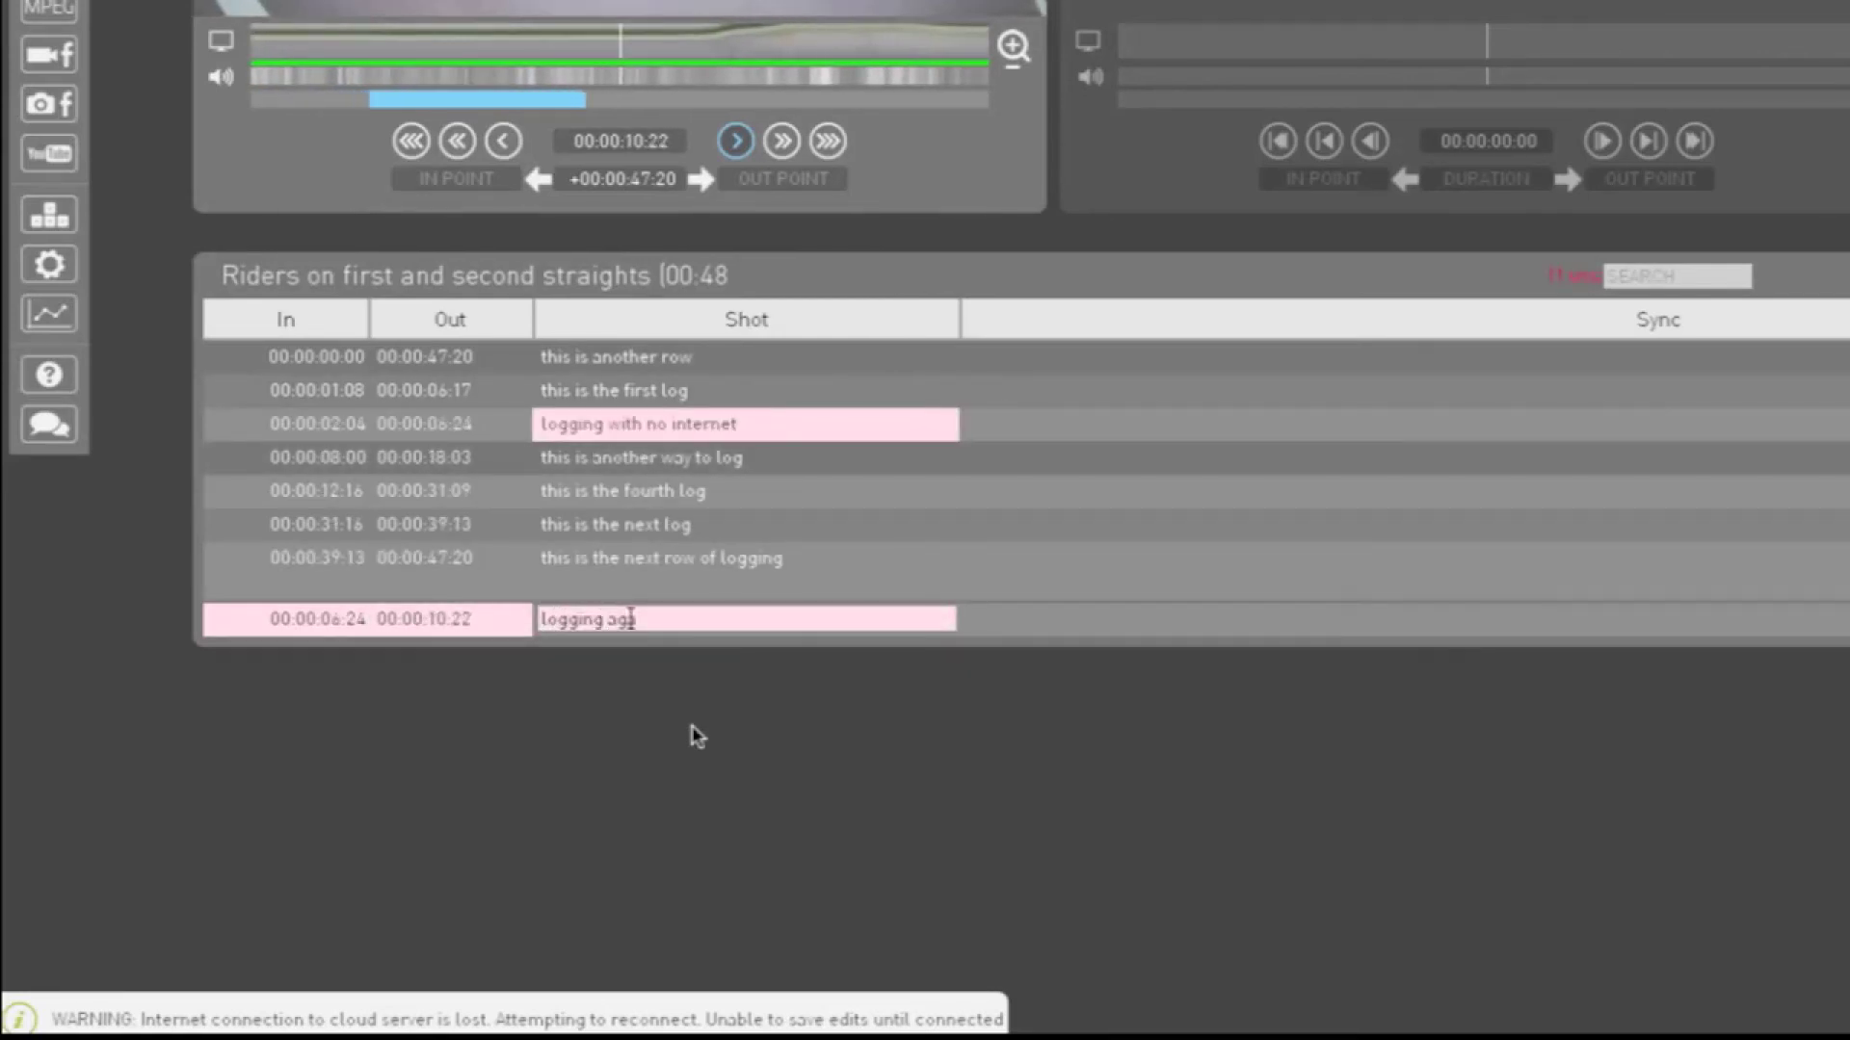
type("ain")
key("Return")
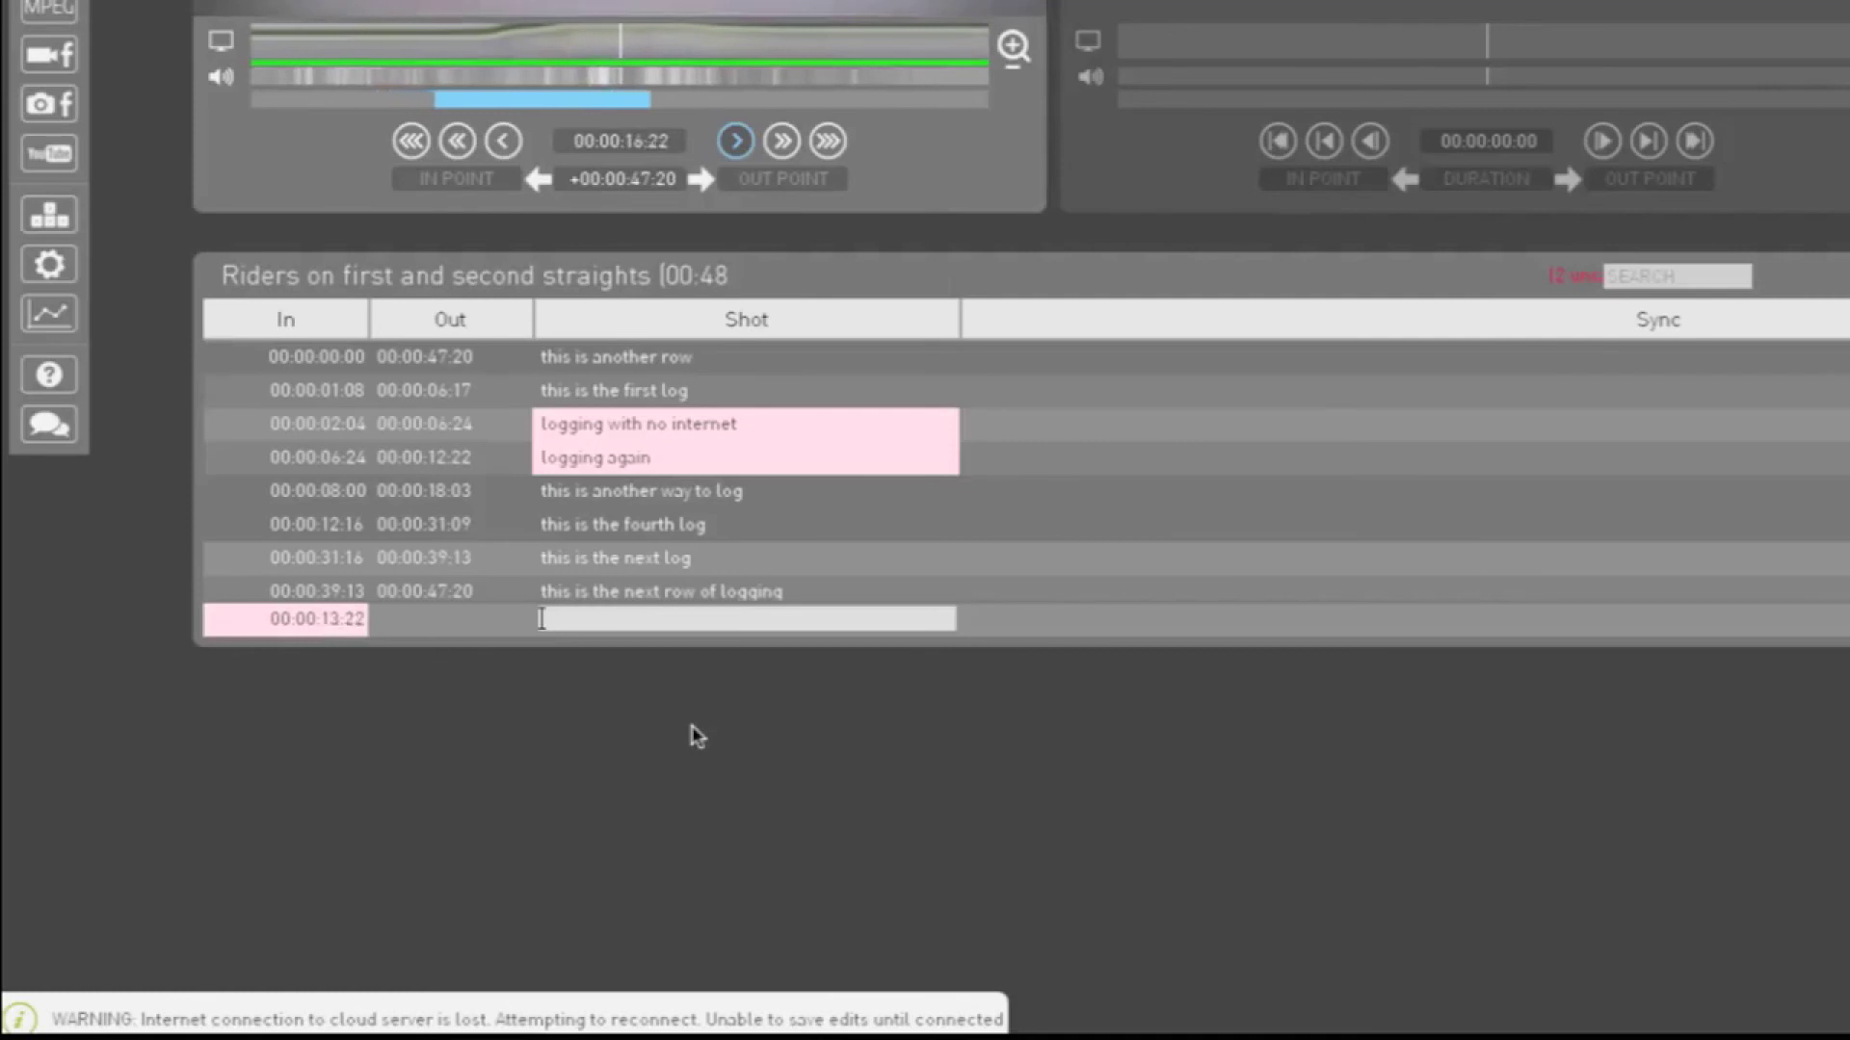
key("space")
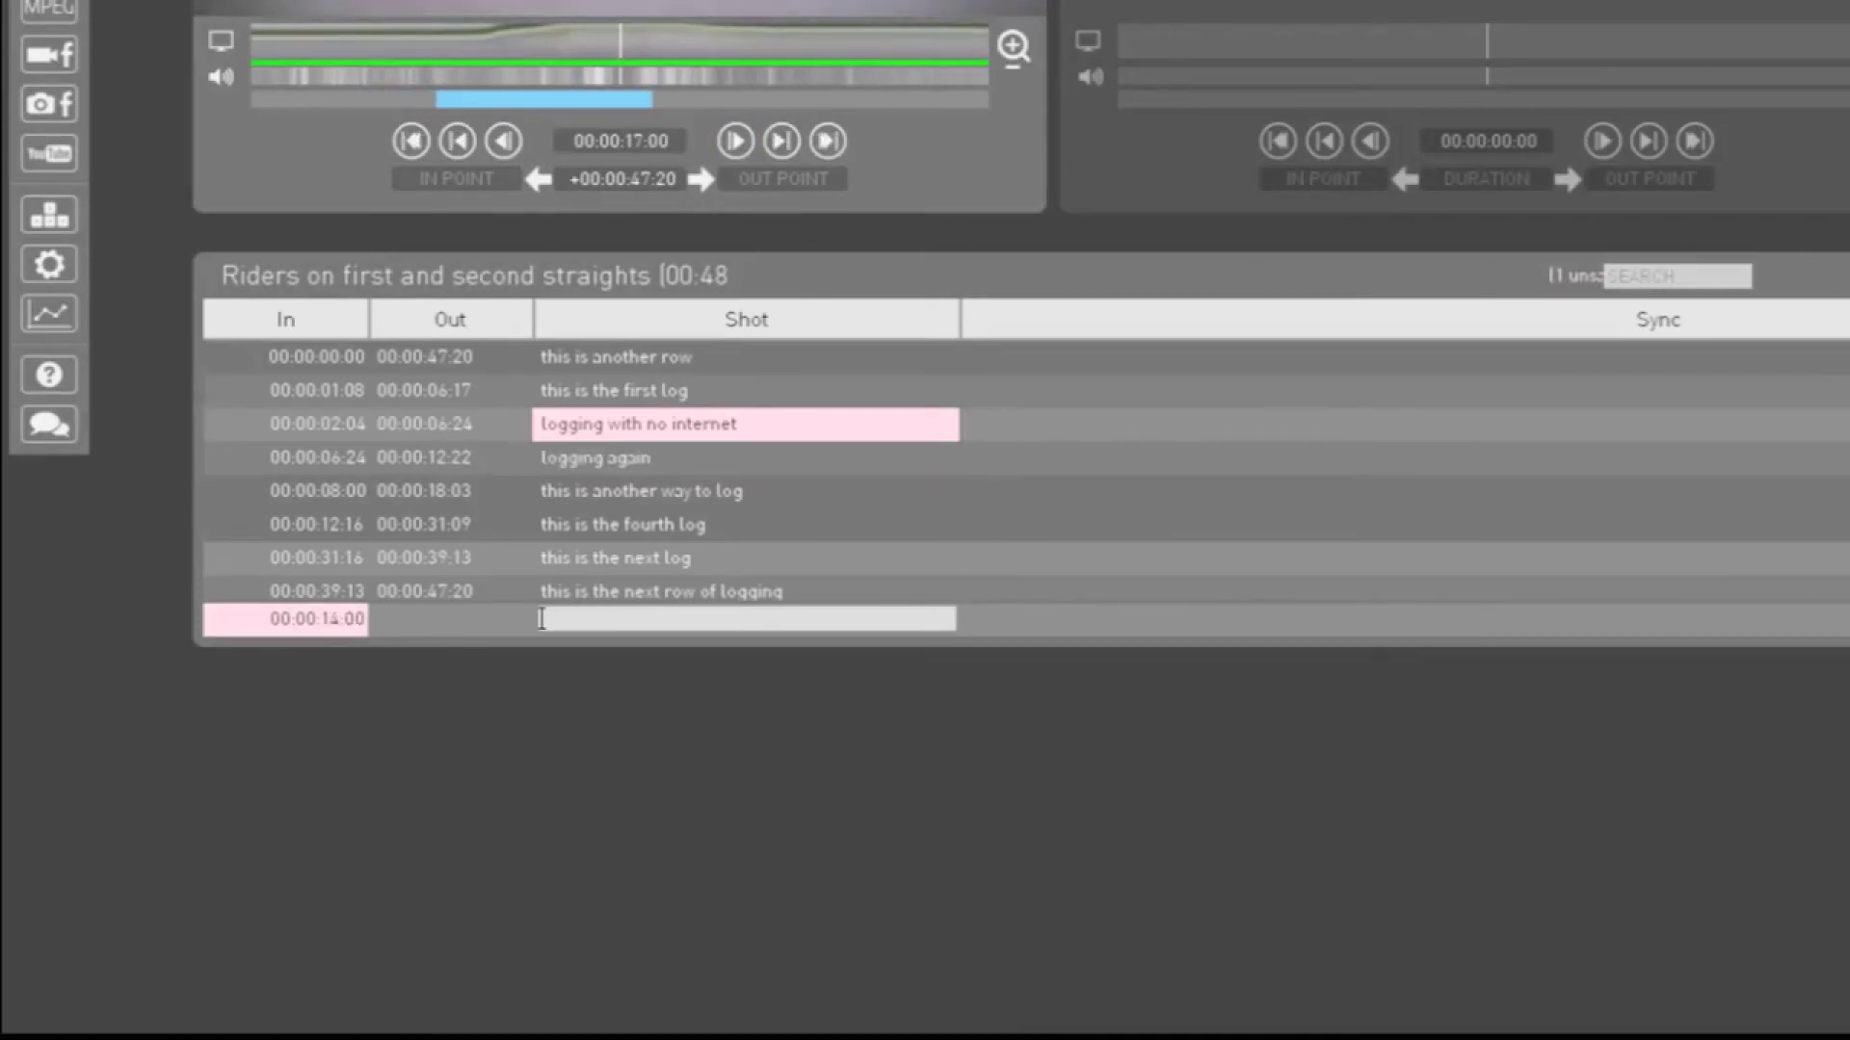
left_click(928, 270)
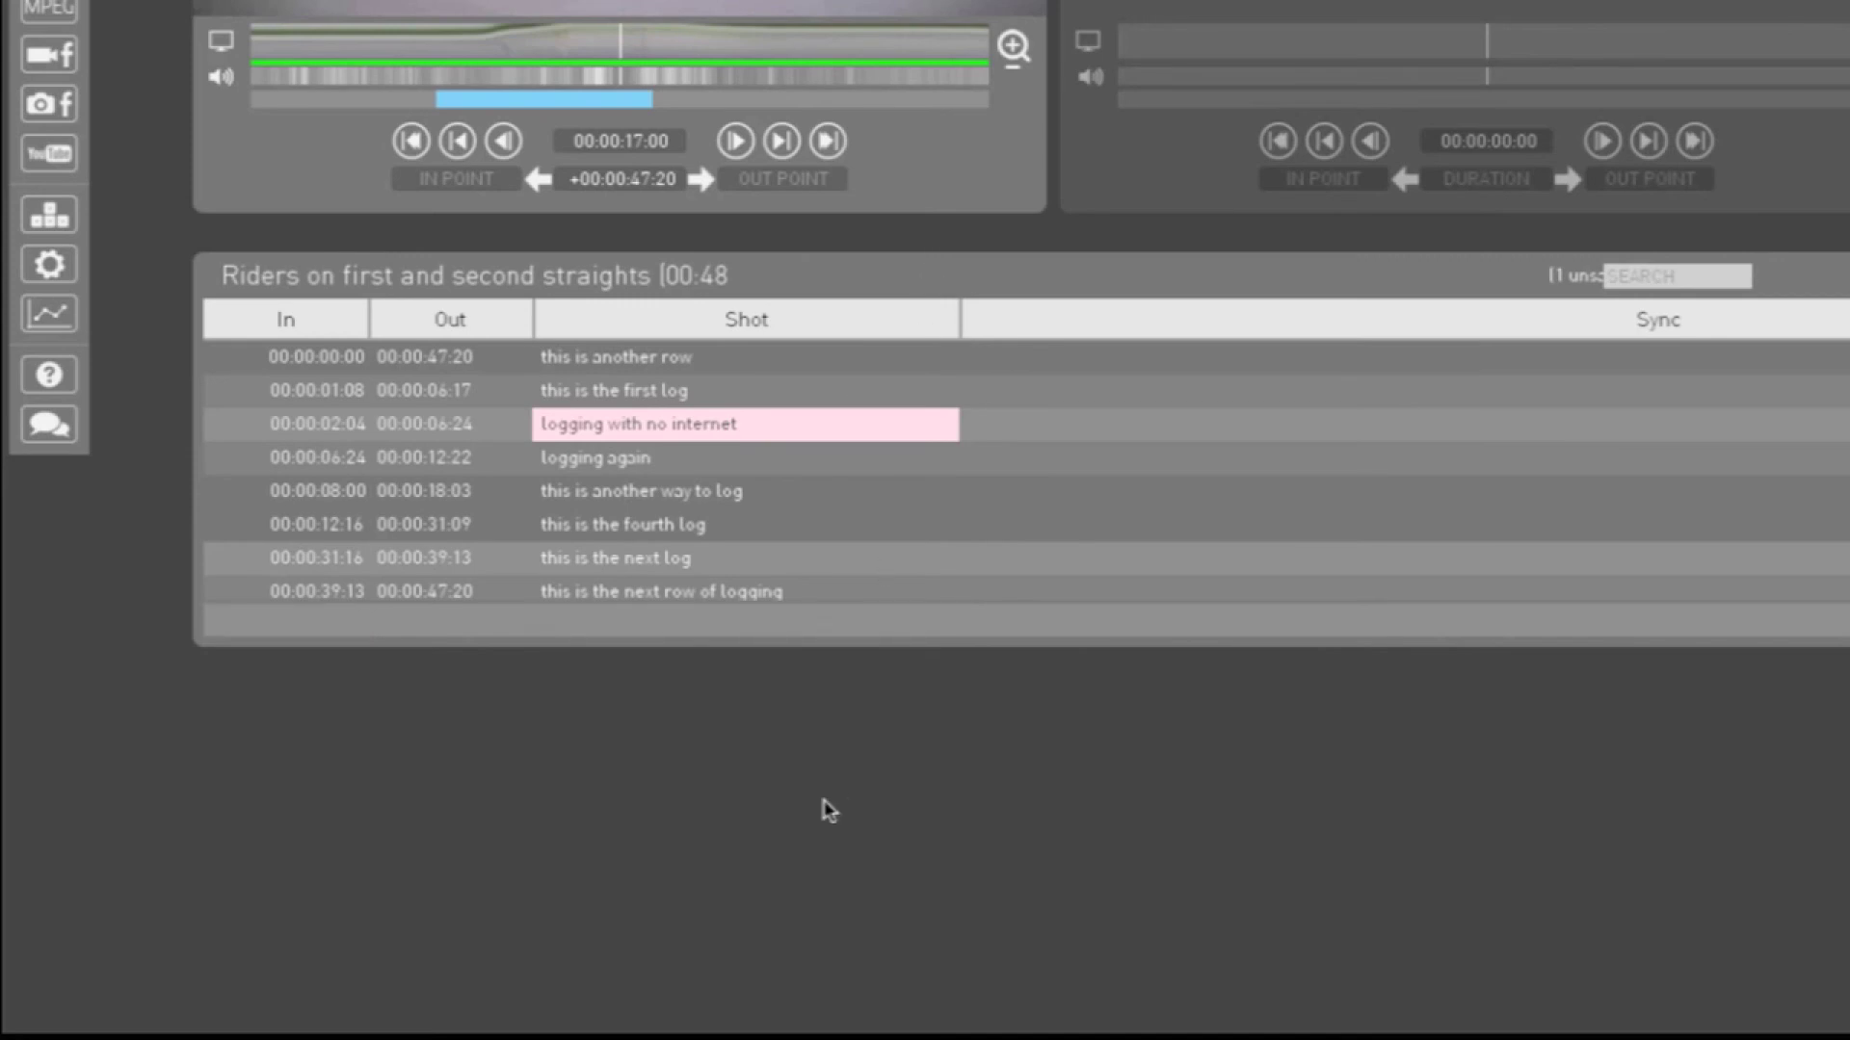